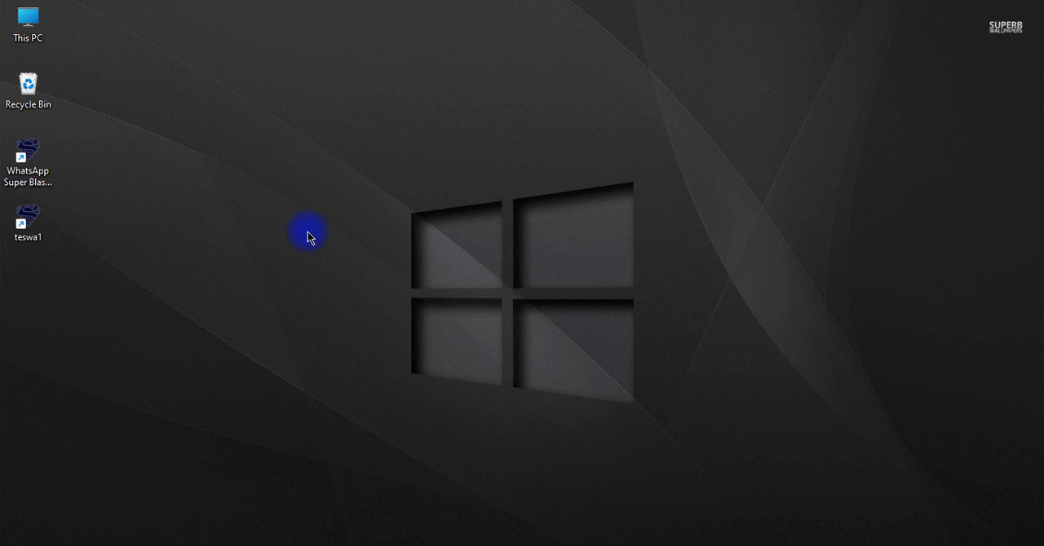
# Refresh the desktop and launch WhatsApp Super Blast with the teswa1 profile
pyautogui.rightClick(313, 130)
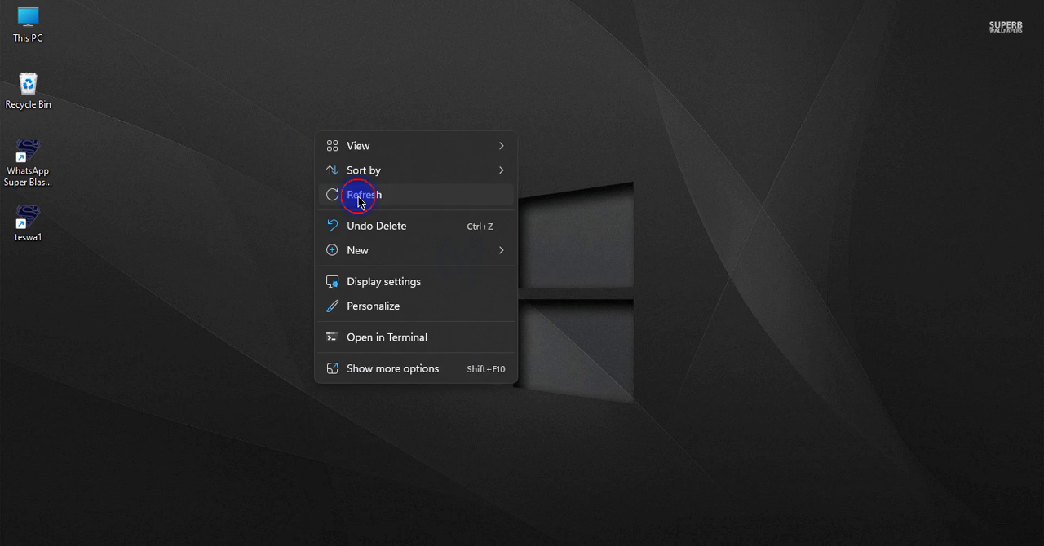
pyautogui.click(358, 195)
pyautogui.click(28, 223)
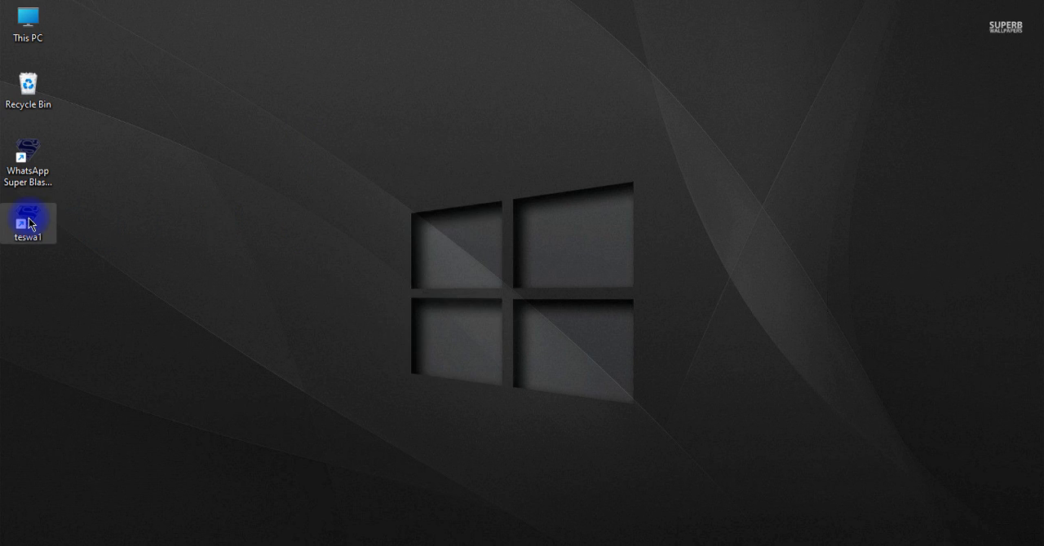
pyautogui.doubleClick(28, 220)
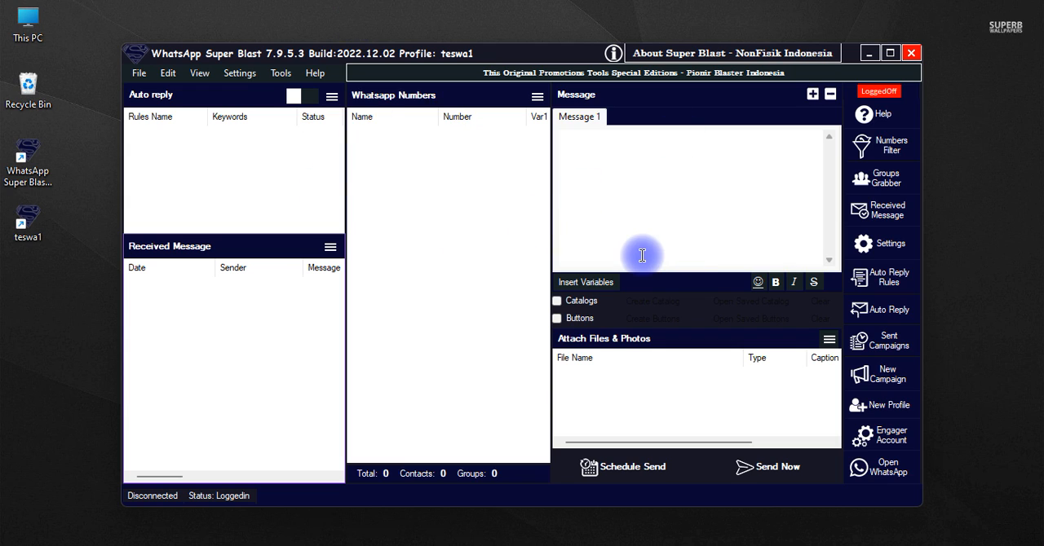
# Open the profile's WhatsApp window to load its chats, and return to the WhatsApp Super Blast main window
pyautogui.click(853, 481)
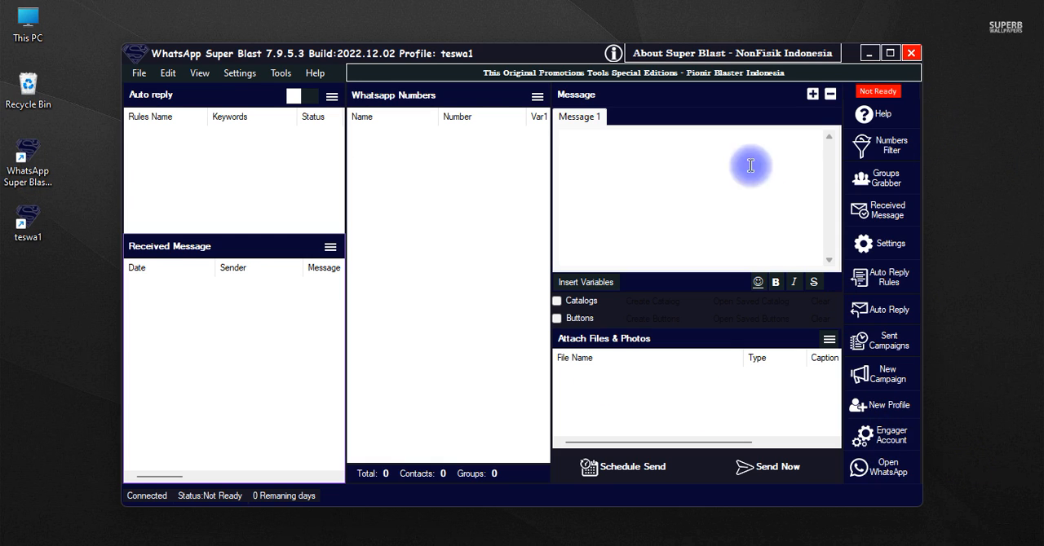
pyautogui.click(888, 467)
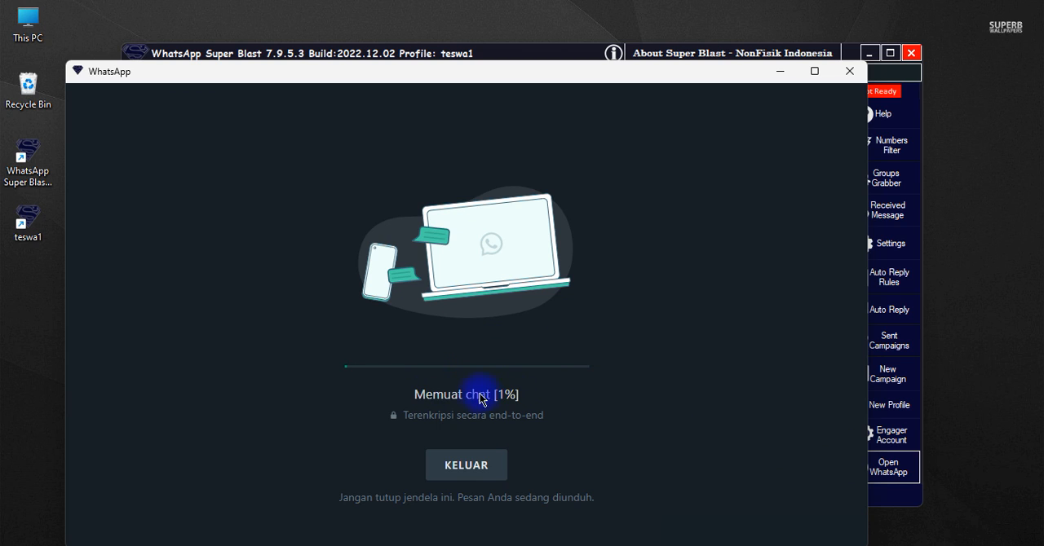
pyautogui.click(906, 93)
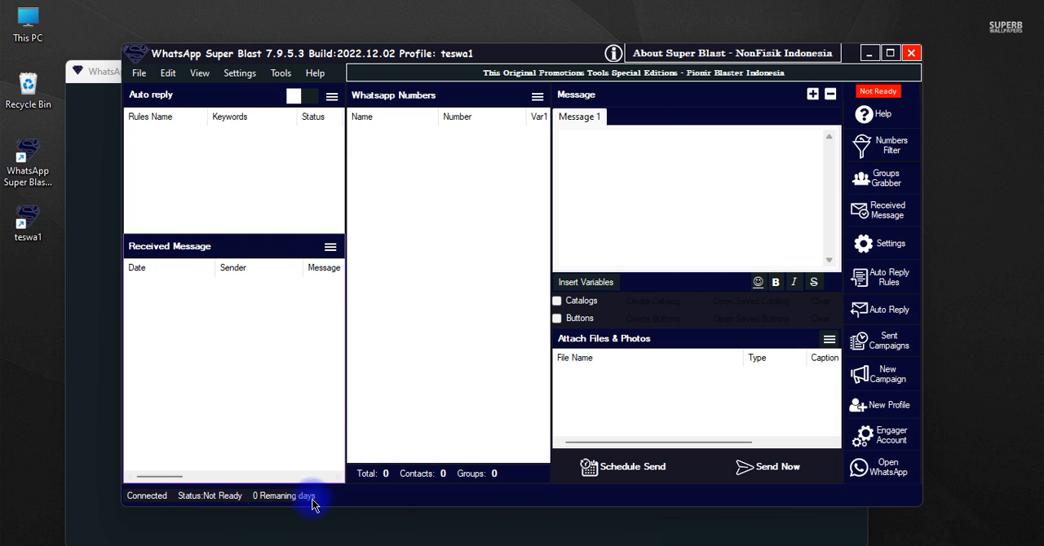
# Switch to Excel and create a blank workbook
pyautogui.click(289, 544)
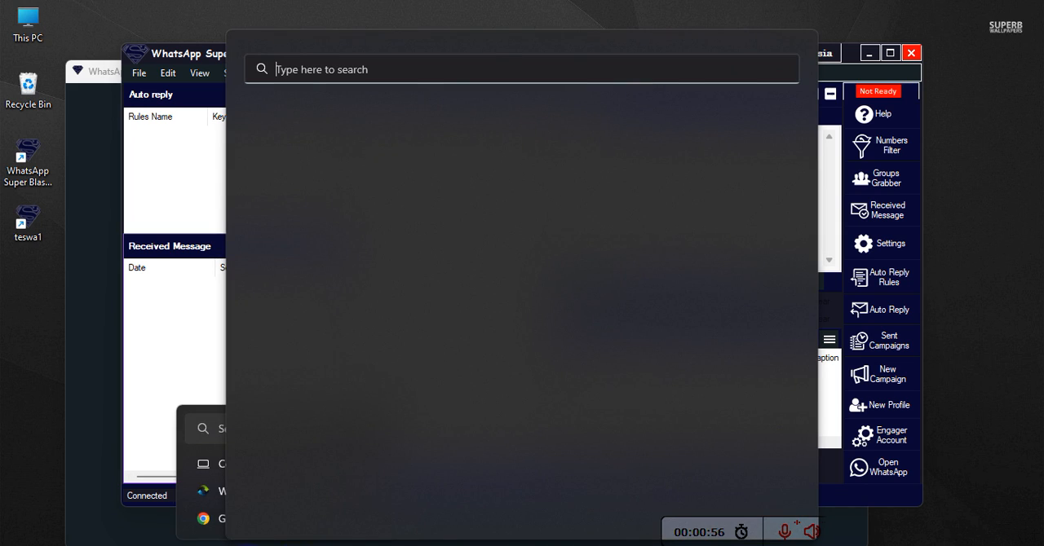
pyautogui.press('super')
pyautogui.click(556, 171)
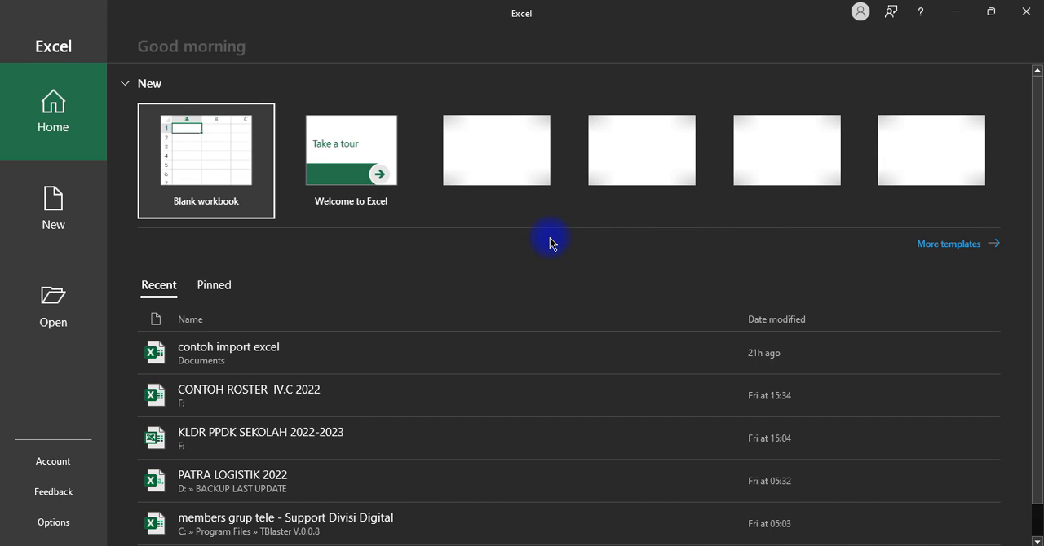
pyautogui.click(156, 169)
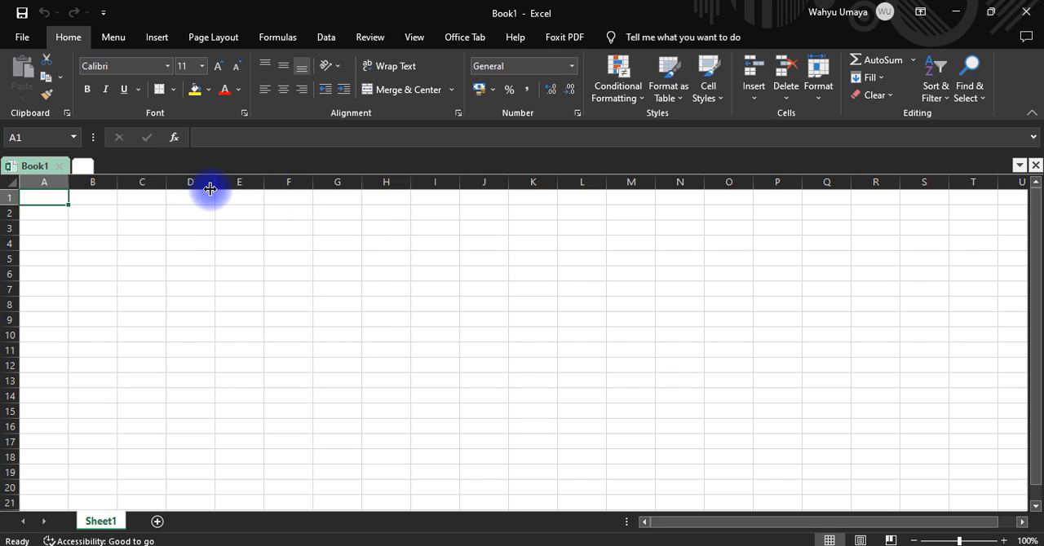
pyautogui.click(92, 243)
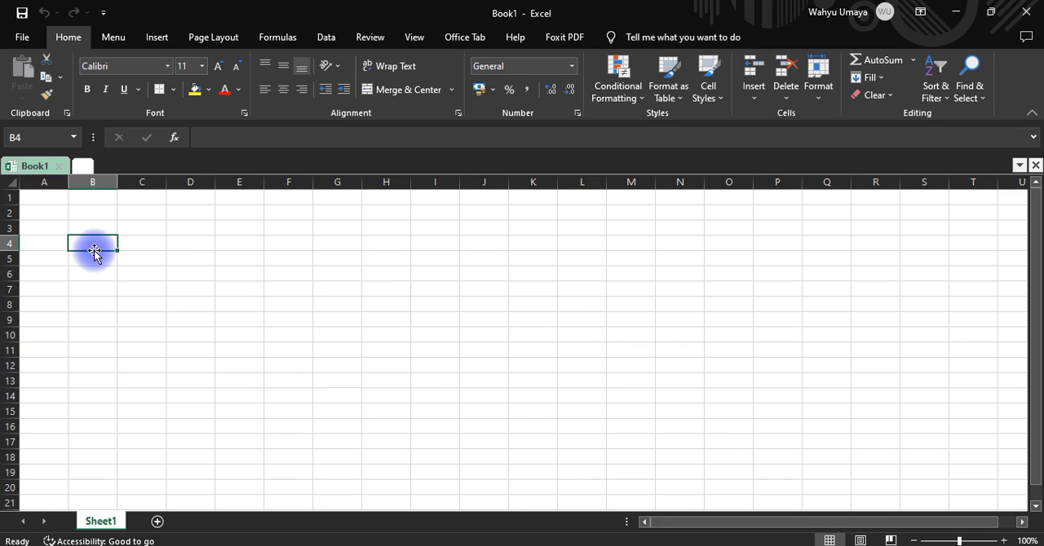
pyautogui.click(52, 181)
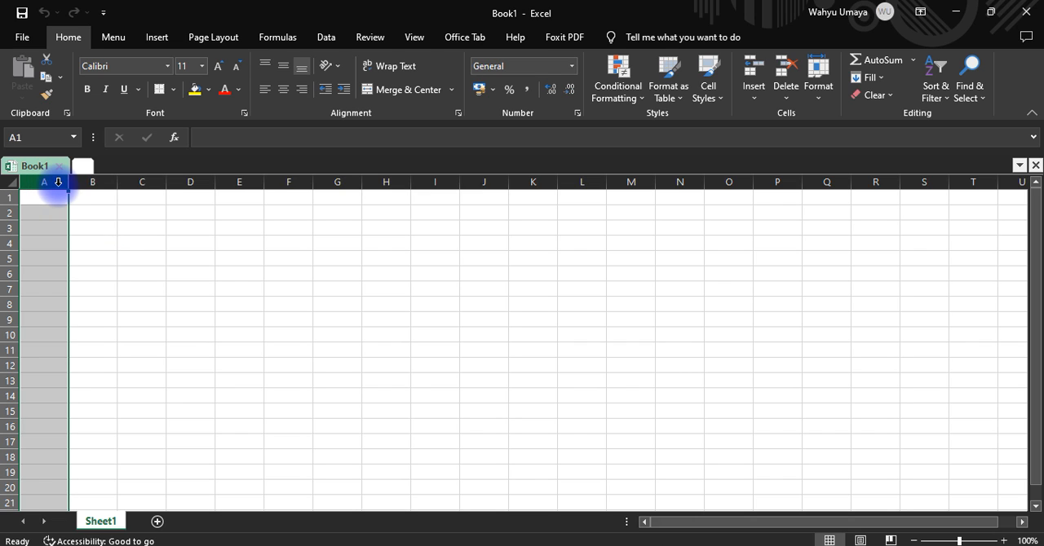
pyautogui.click(104, 180)
pyautogui.click(135, 180)
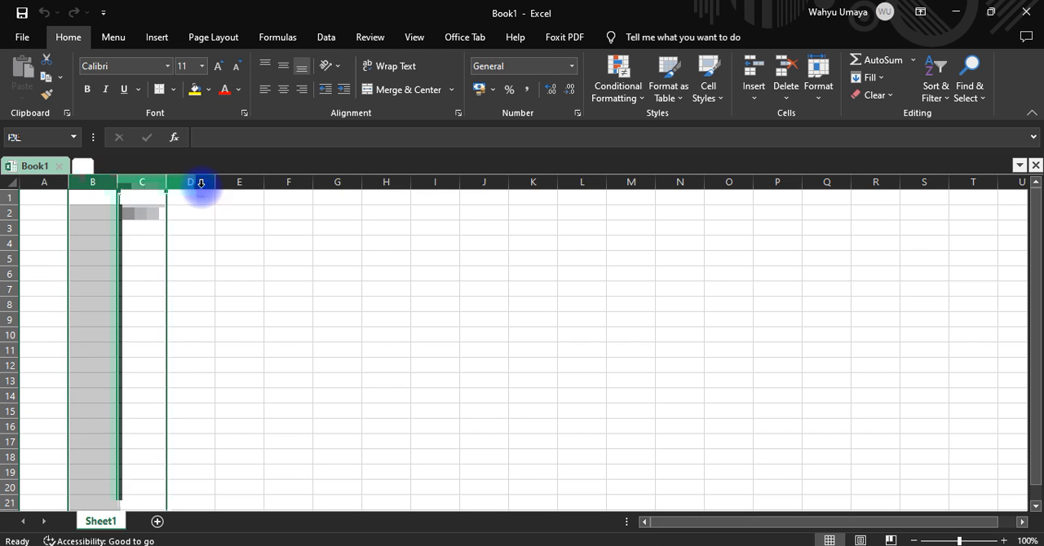
pyautogui.click(200, 180)
# Enter the column headers Nama in A1, Nomor in B1 and Var1 in C1
pyautogui.click(49, 201)
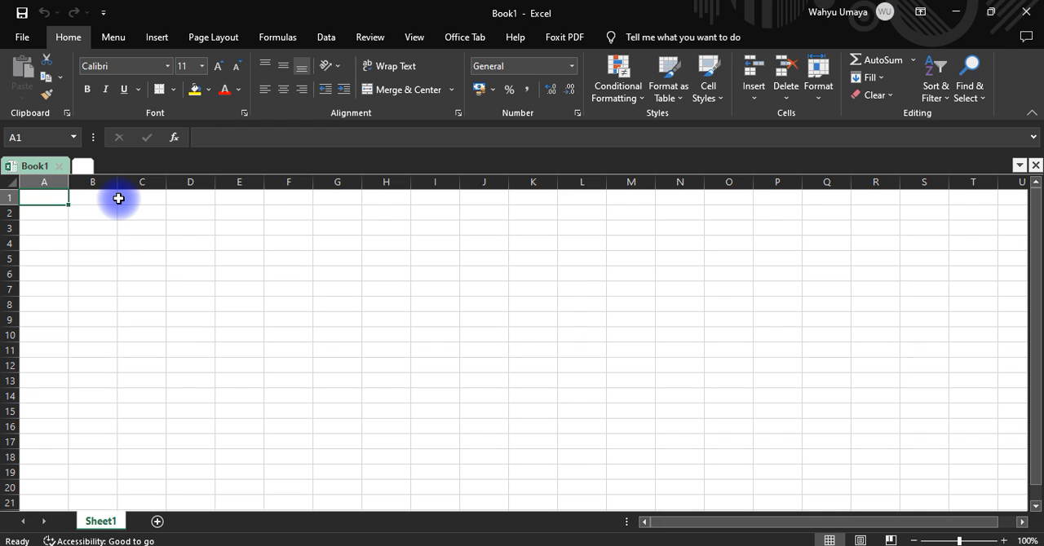
pyautogui.write('Nama')
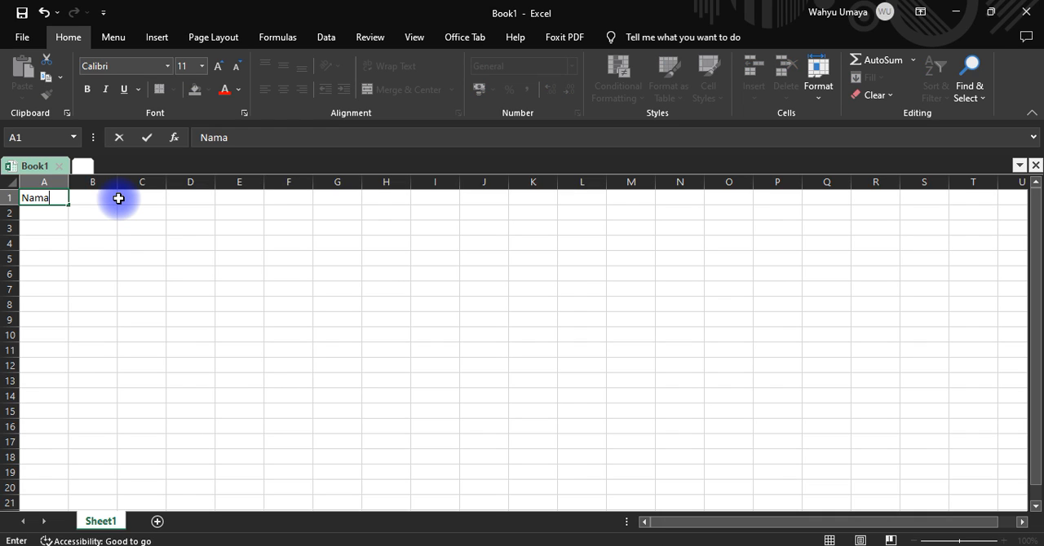
pyautogui.click(117, 199)
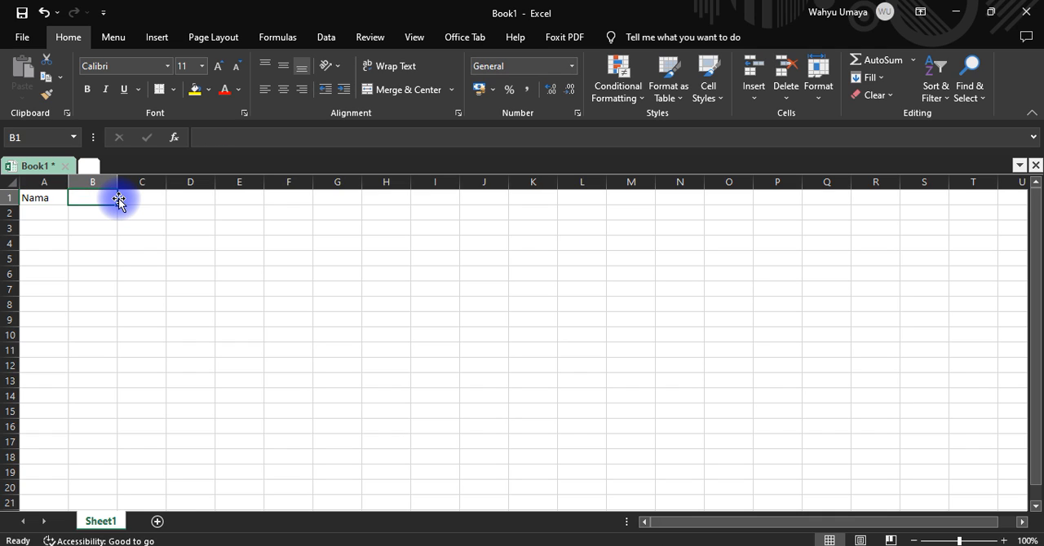
pyautogui.write('Nomor')
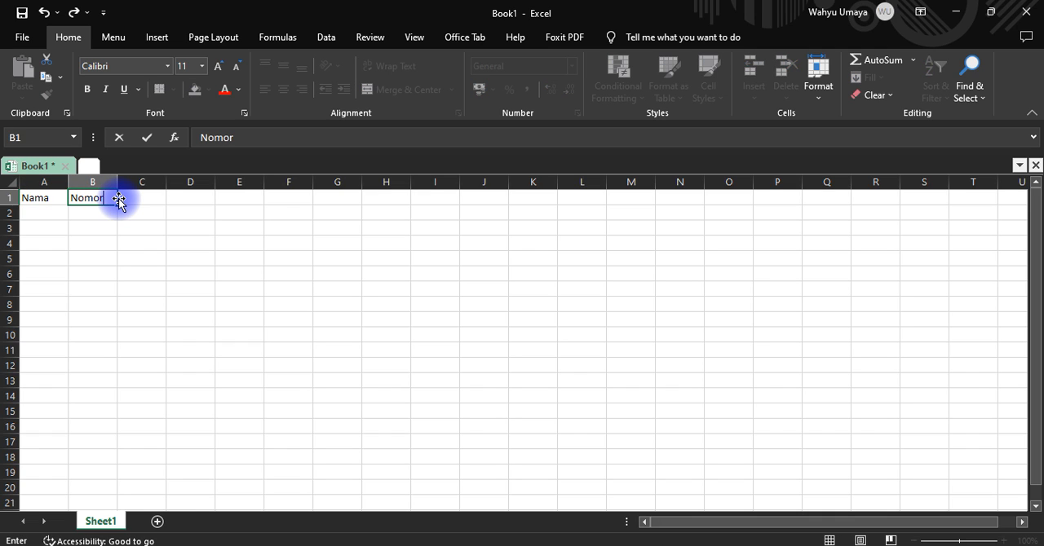
pyautogui.click(118, 198)
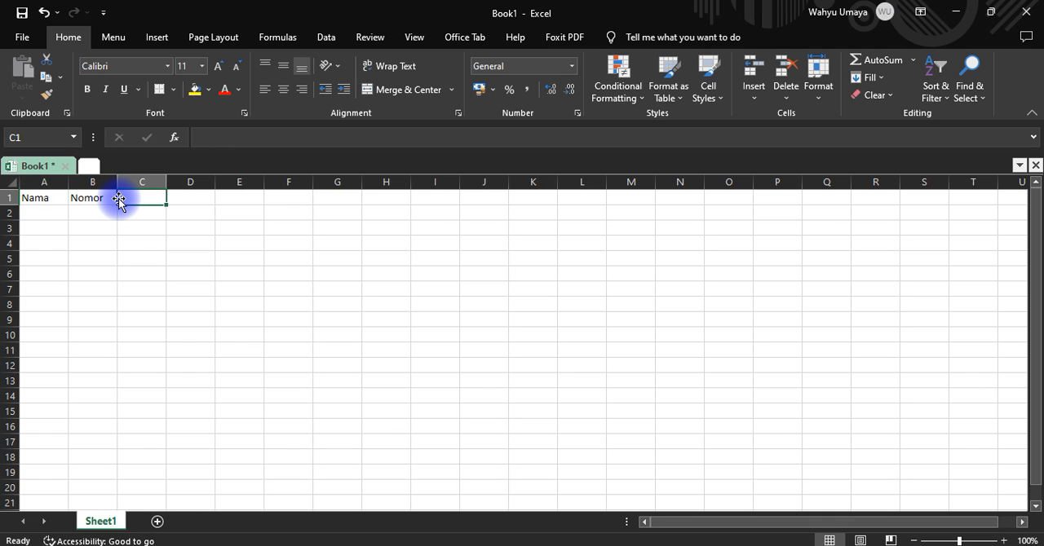
pyautogui.write('Var1')
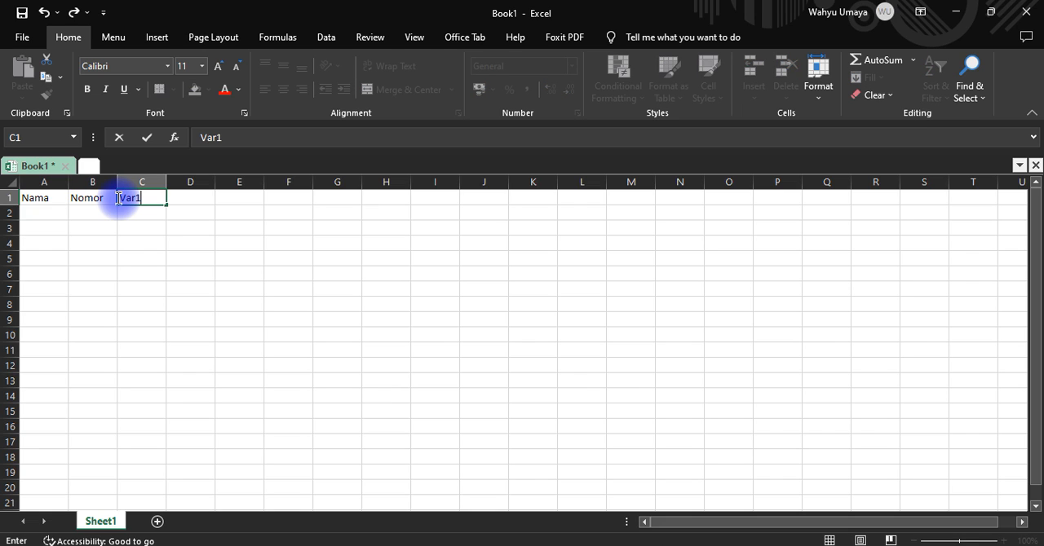
pyautogui.click(187, 212)
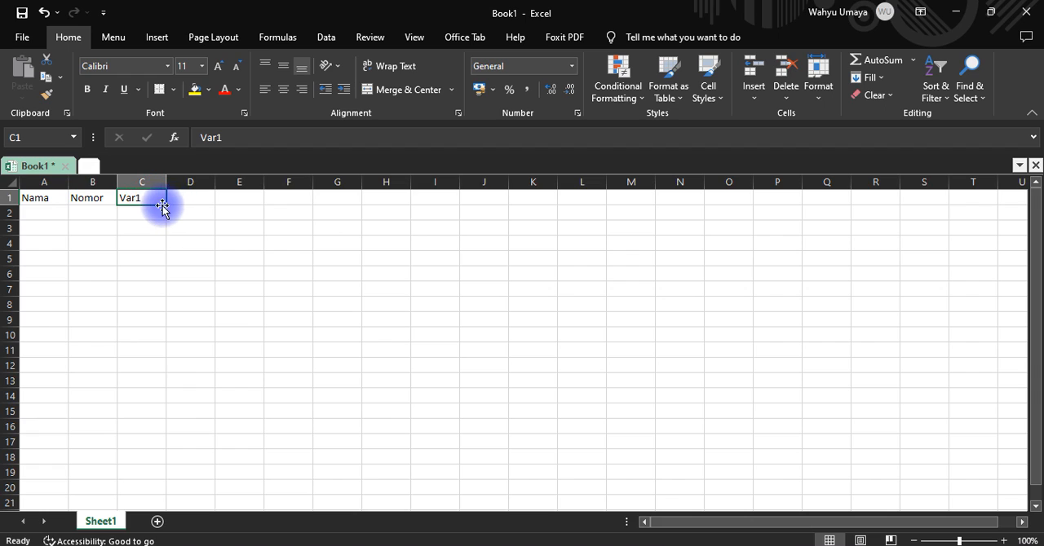
# Extend the Var1 header as a series from C1 through G1, producing Var2 to Var5
pyautogui.click(149, 198)
pyautogui.moveTo(187, 210); pyautogui.dragTo(342, 217)
pyautogui.hotkey('ctrl', 'z')
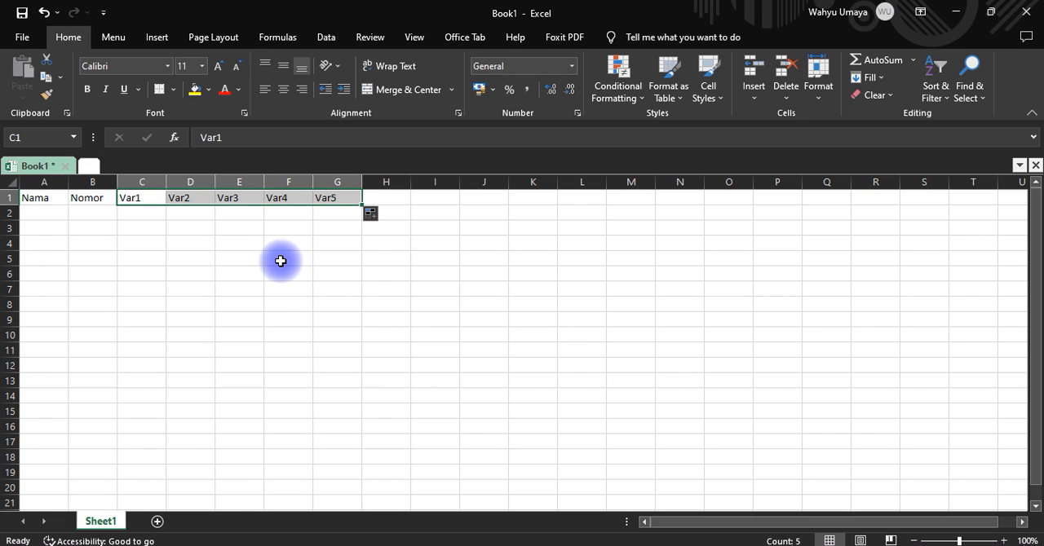
pyautogui.click(281, 261)
# Widen column A, the Nama column
pyautogui.click(47, 197)
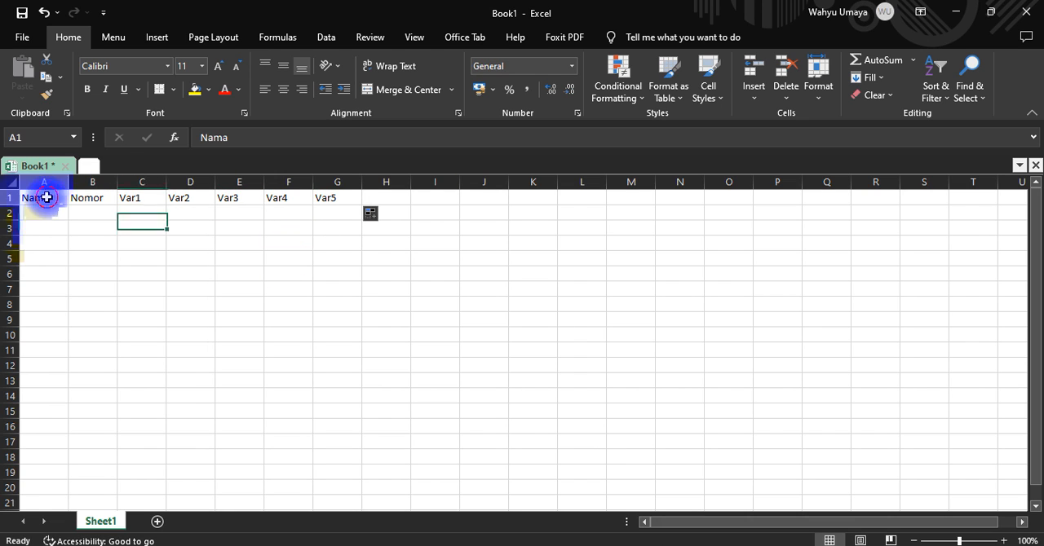
pyautogui.moveTo(70, 181); pyautogui.dragTo(105, 181)
pyautogui.click(107, 182)
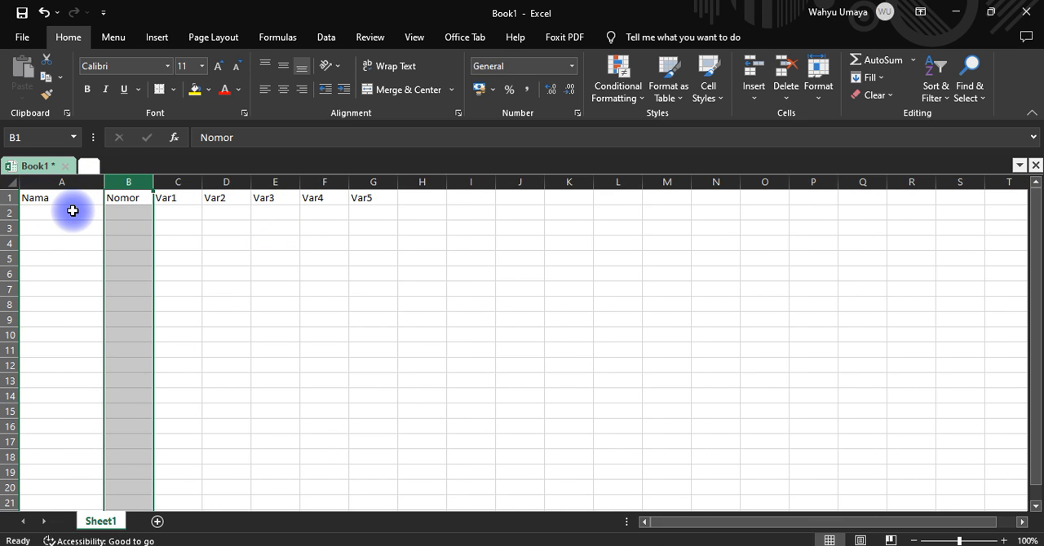
# Fill the first contact row with NonFisik in A2 and the contact's phone number with country code in B2
pyautogui.click(72, 211)
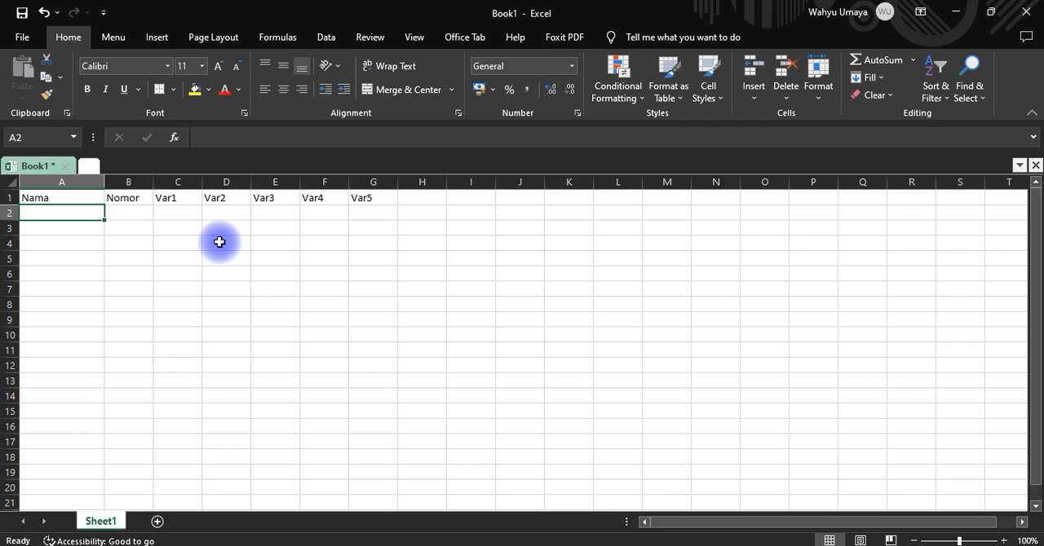
pyautogui.write('NonFisik')
pyautogui.press('Tab')
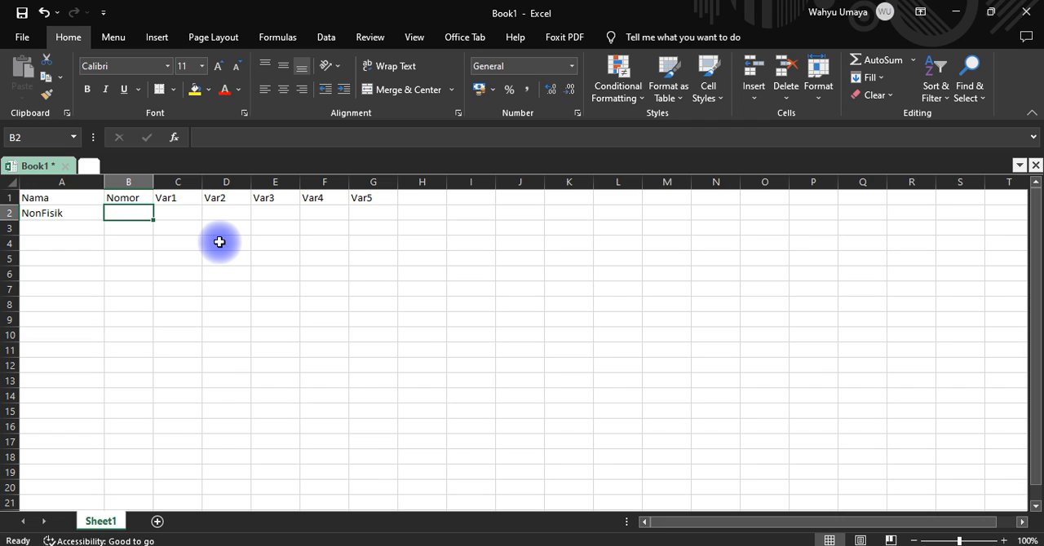
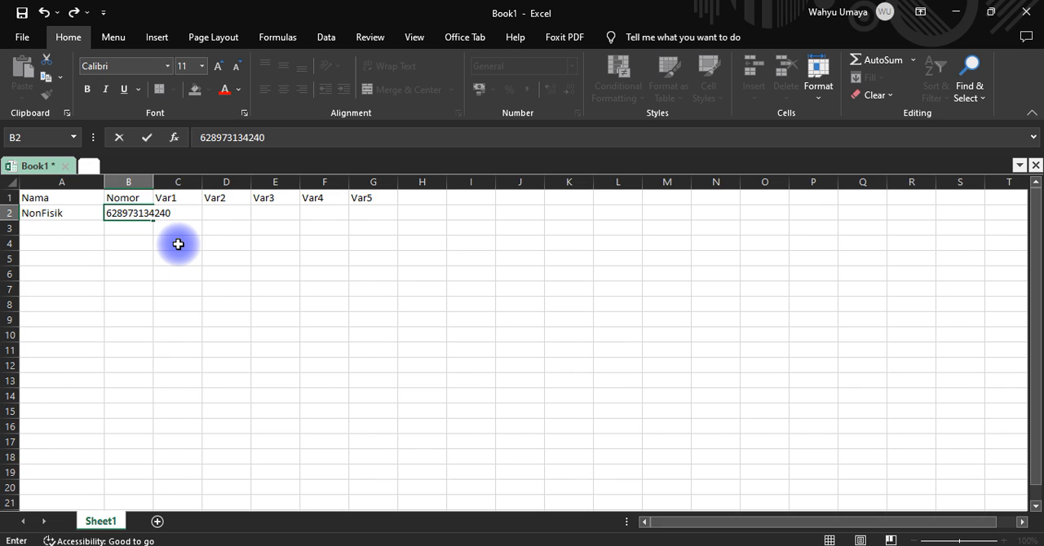
pyautogui.press('Return')
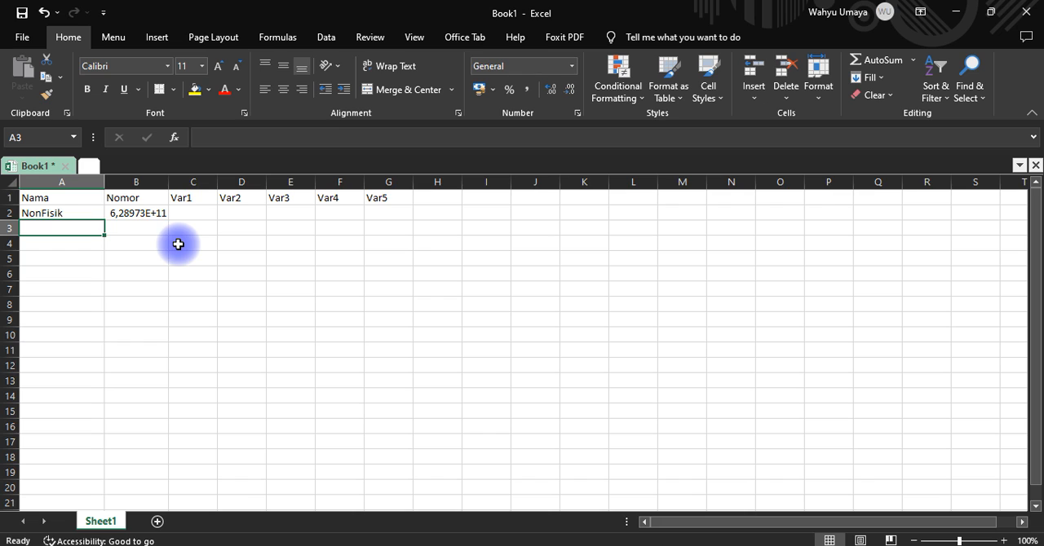
# Apply the Number format to the whole Nomor column
pyautogui.click(139, 213)
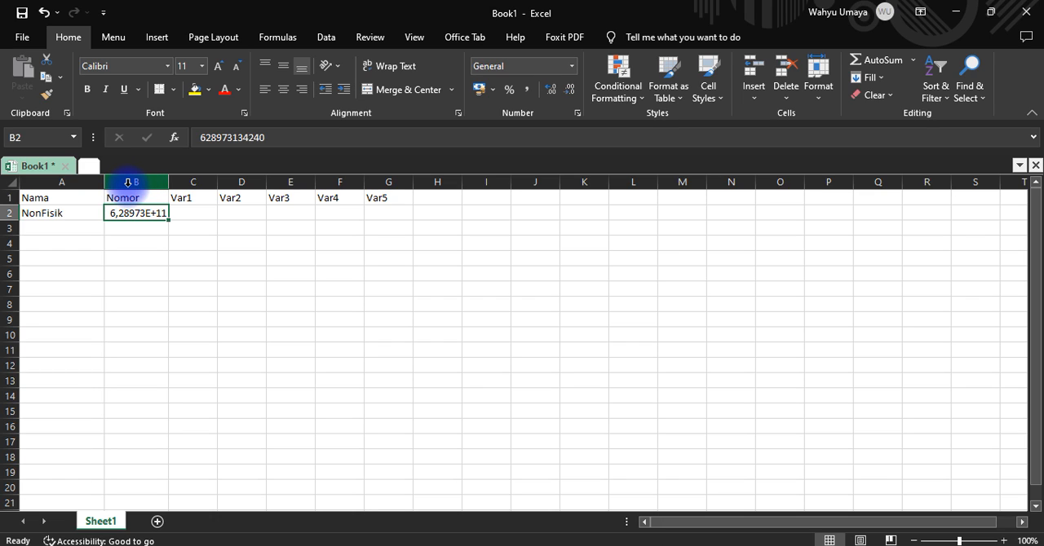
pyautogui.click(127, 182)
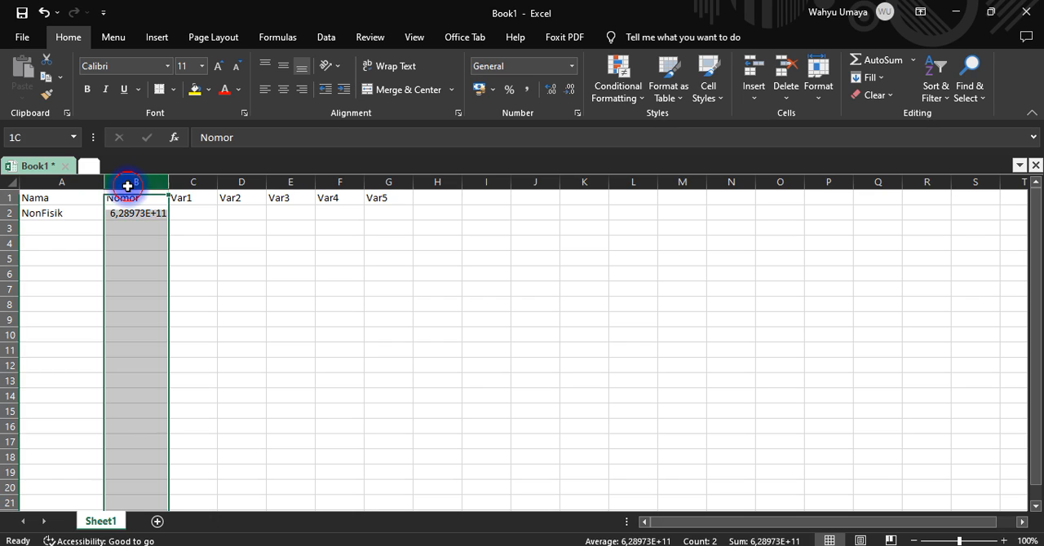
pyautogui.click(573, 69)
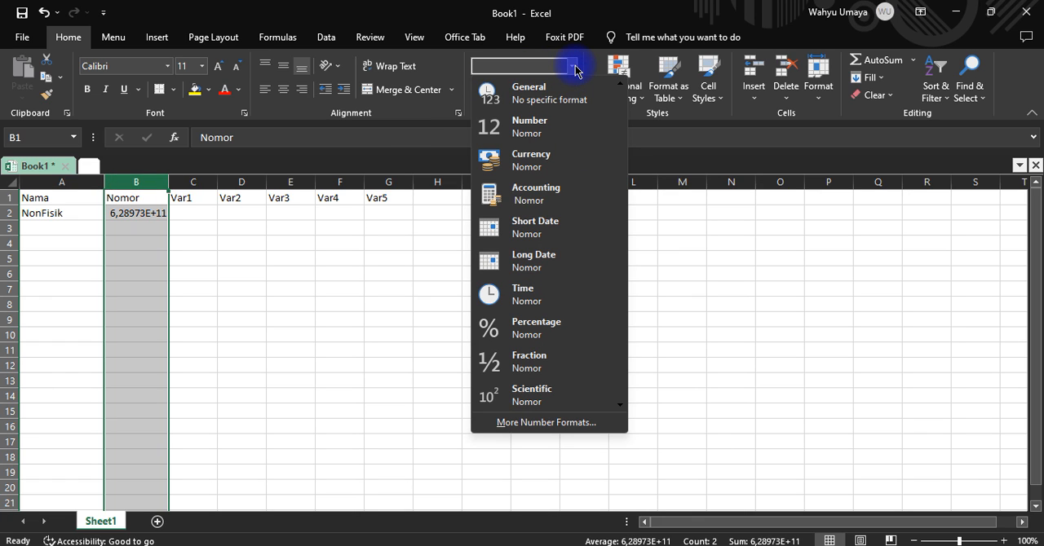
pyautogui.click(548, 131)
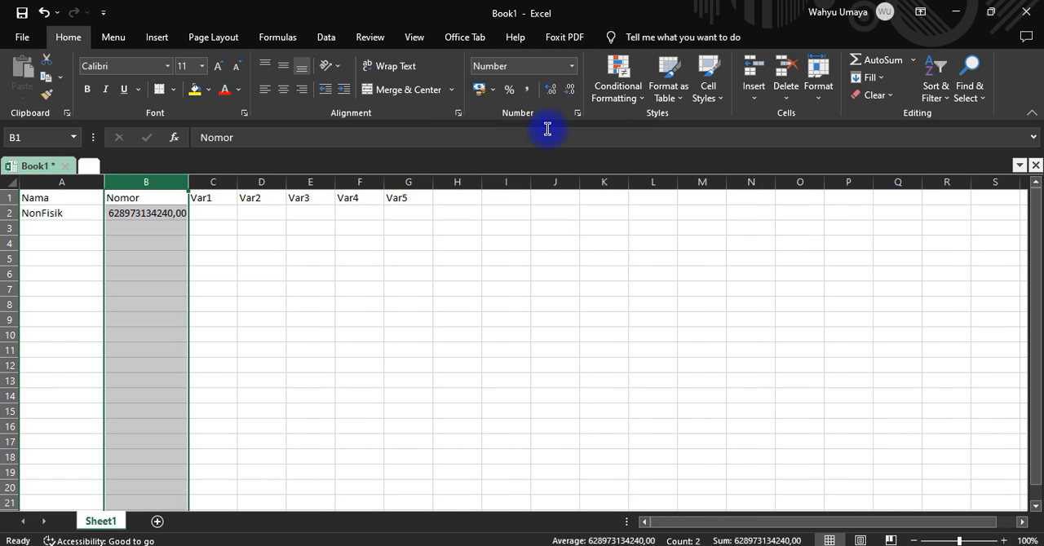
pyautogui.click(144, 243)
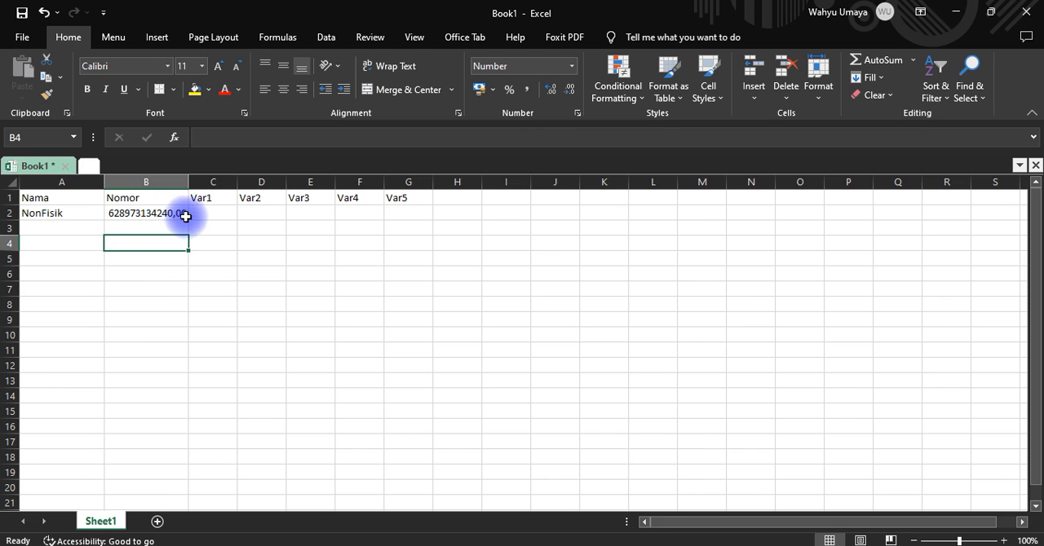
# Set the number format of the whole Nomor column to 0 decimal places
pyautogui.click(149, 180)
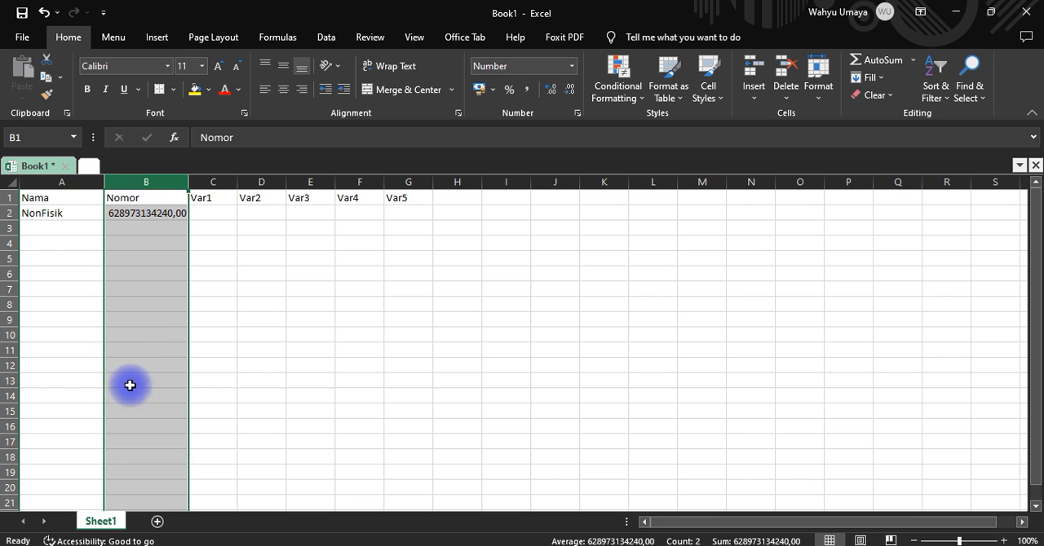
pyautogui.click(577, 115)
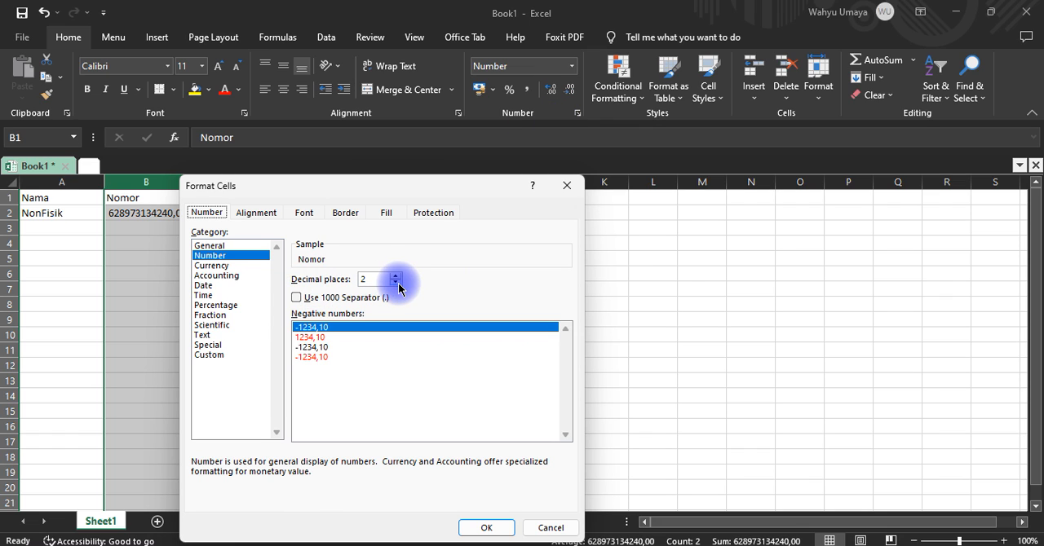
pyautogui.click(272, 278)
pyautogui.click(376, 279)
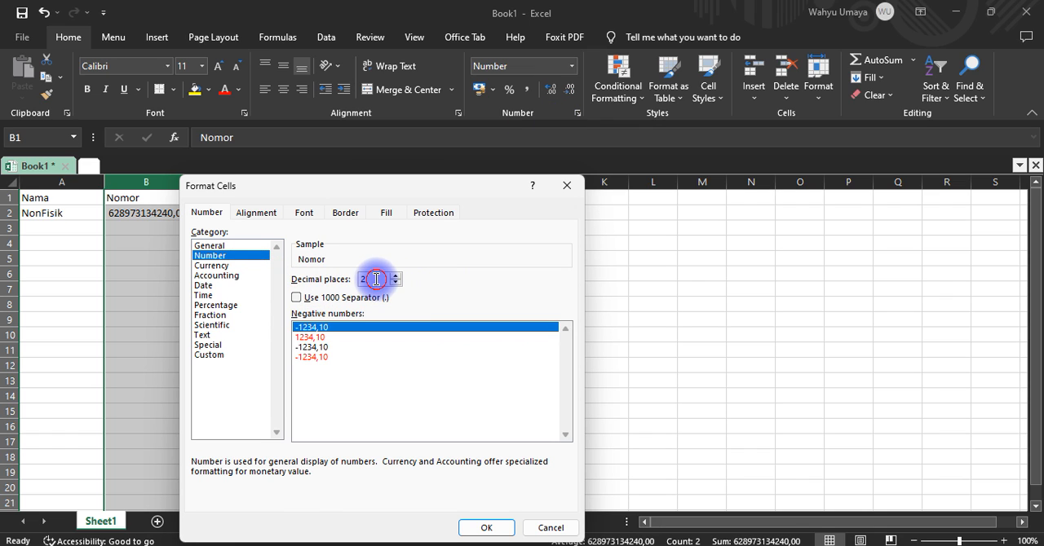
pyautogui.click(395, 283)
pyautogui.click(395, 283)
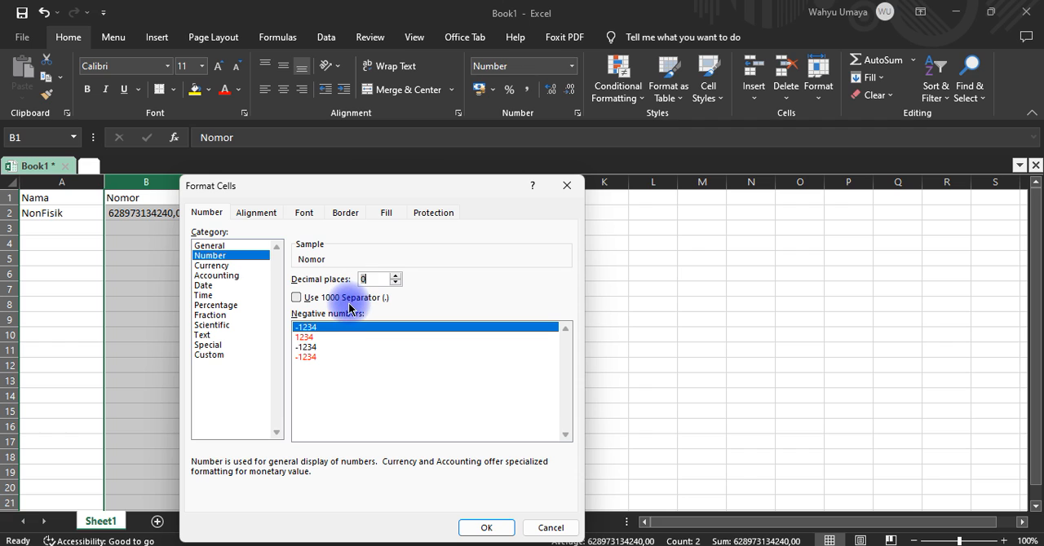
pyautogui.click(494, 530)
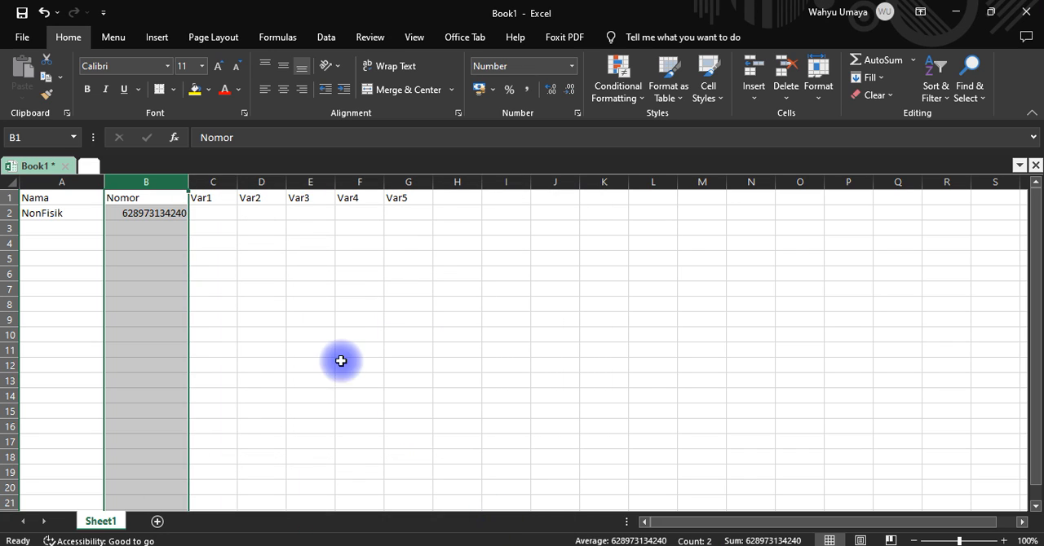
pyautogui.click(310, 335)
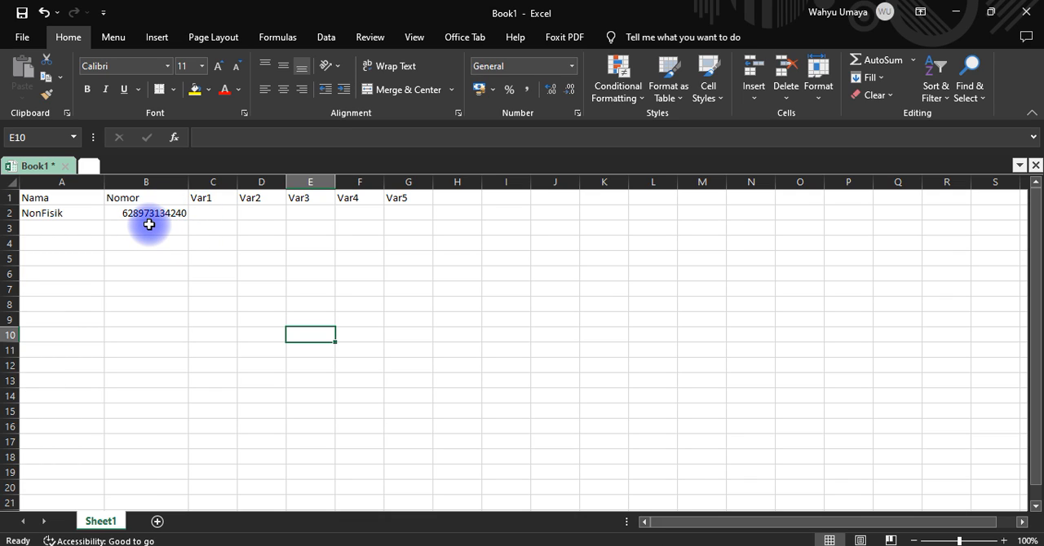
pyautogui.click(230, 239)
pyautogui.click(122, 213)
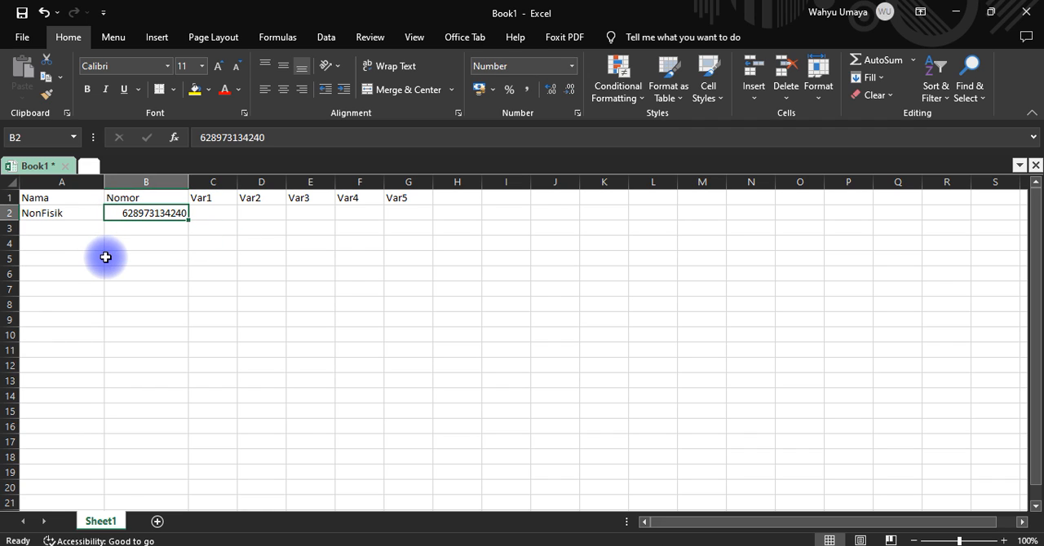
# Save the workbook as "Contoh Database Excel" in the local Documents folder on drive C
pyautogui.hotkey('ctrl', 's')
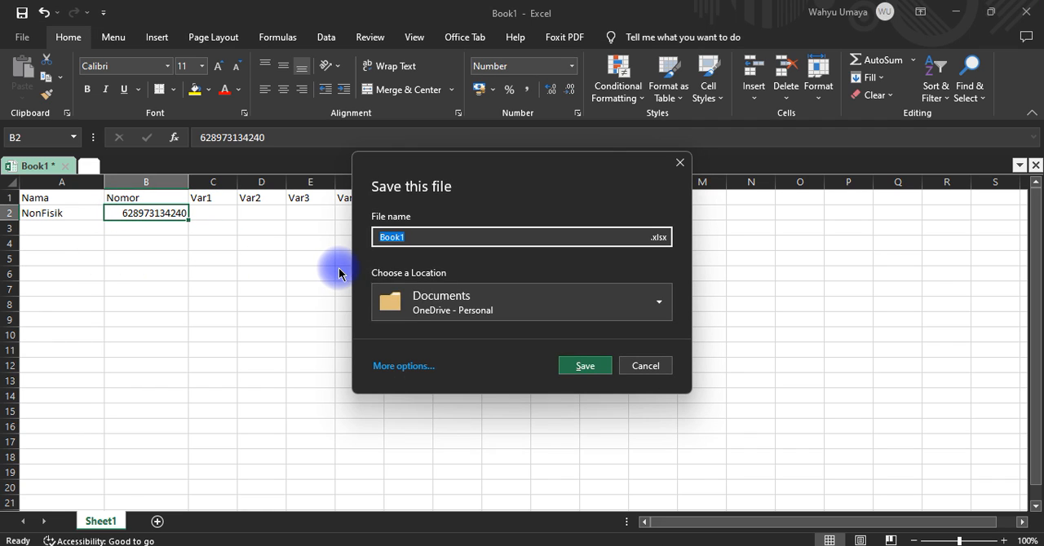
pyautogui.click(662, 315)
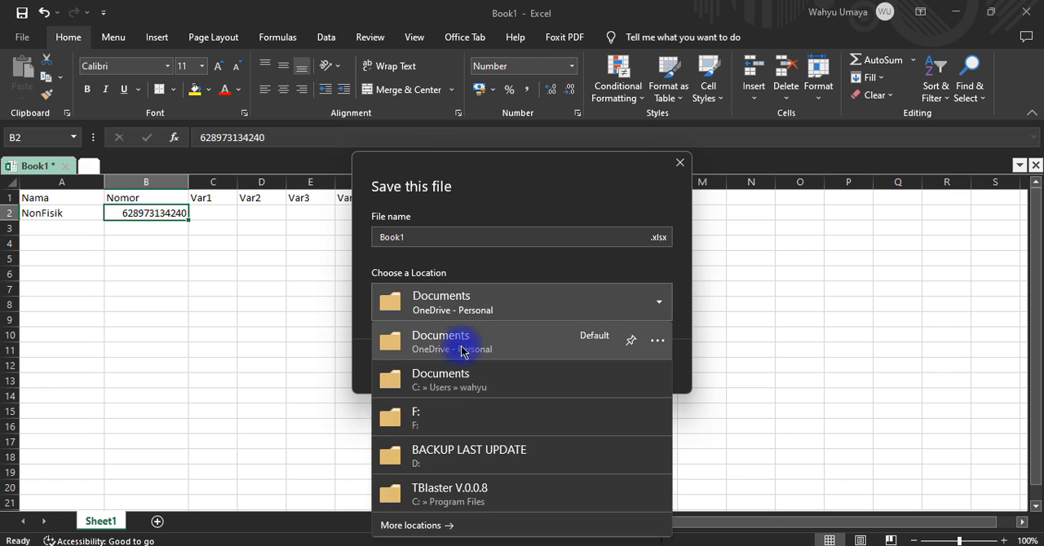
pyautogui.click(457, 378)
pyautogui.click(467, 244)
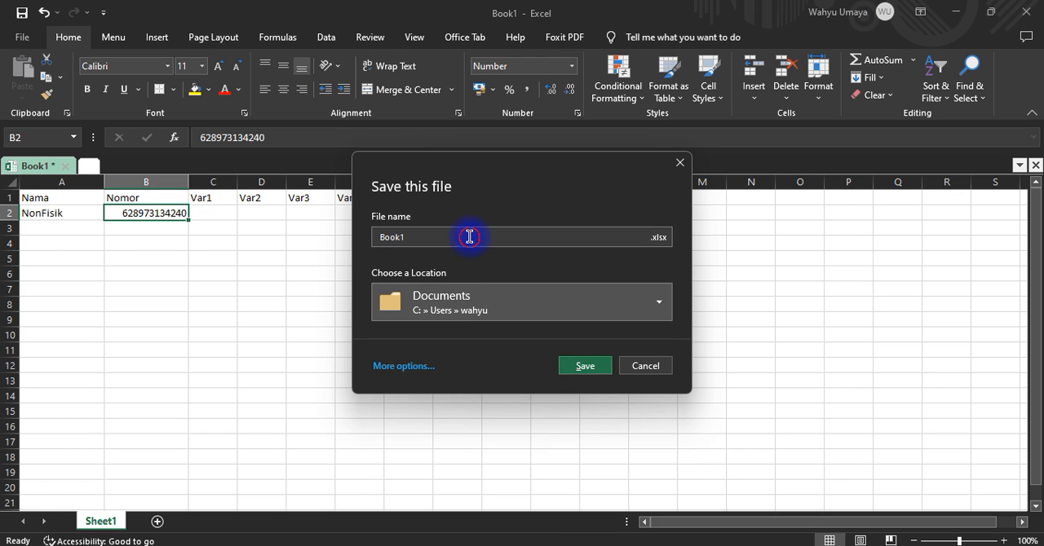
pyautogui.write('Co')
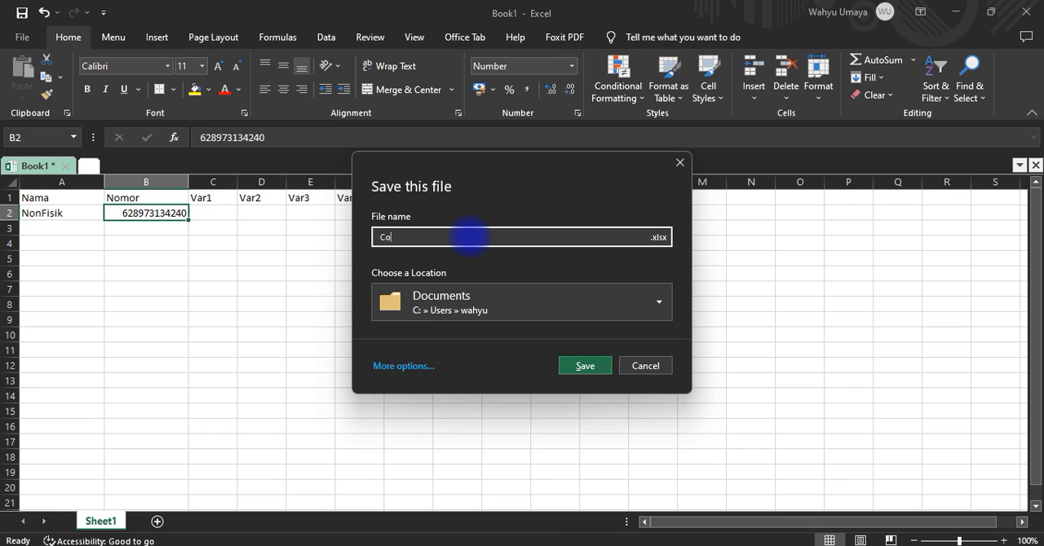
pyautogui.write('ntoh Database Excel')
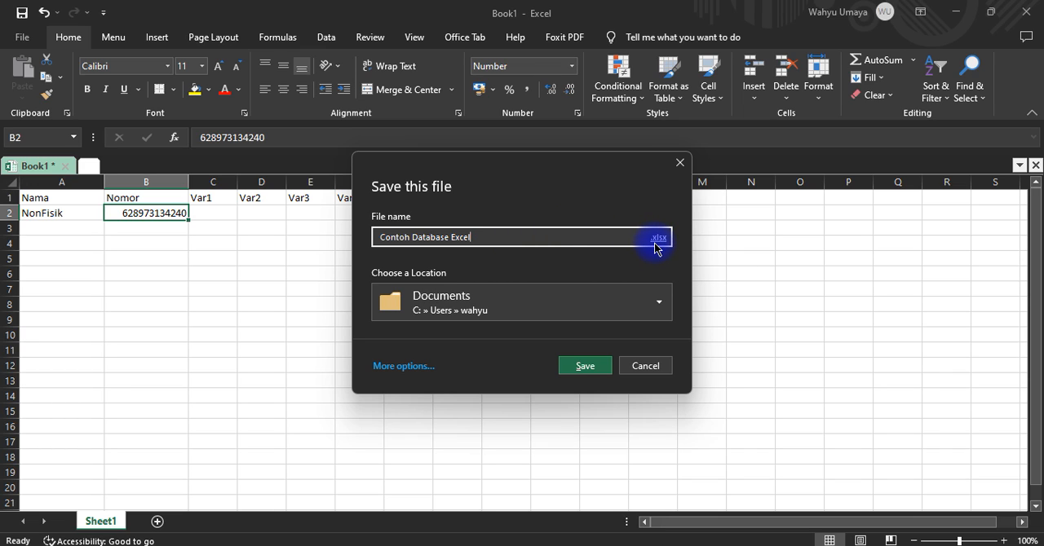
pyautogui.click(599, 367)
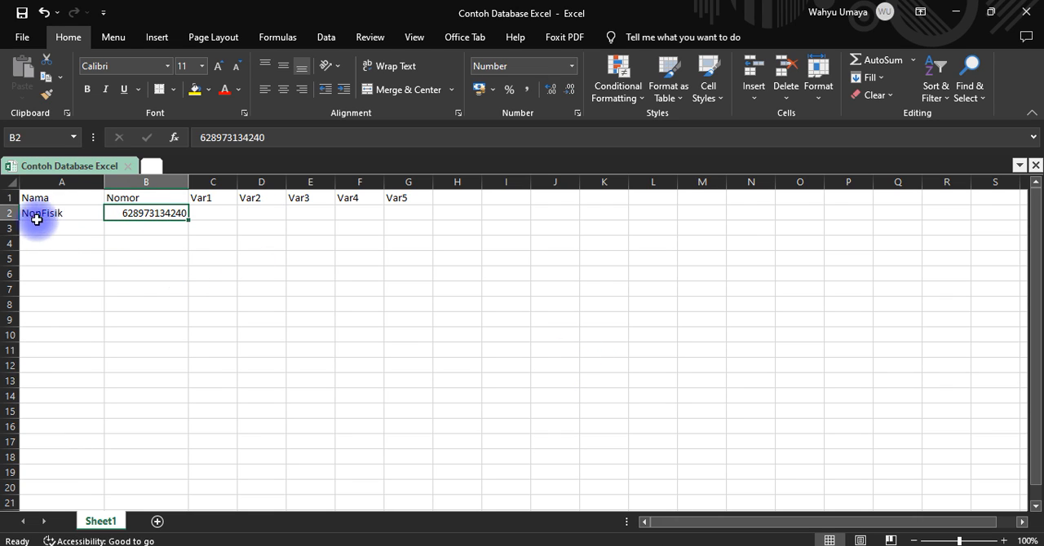
pyautogui.click(295, 239)
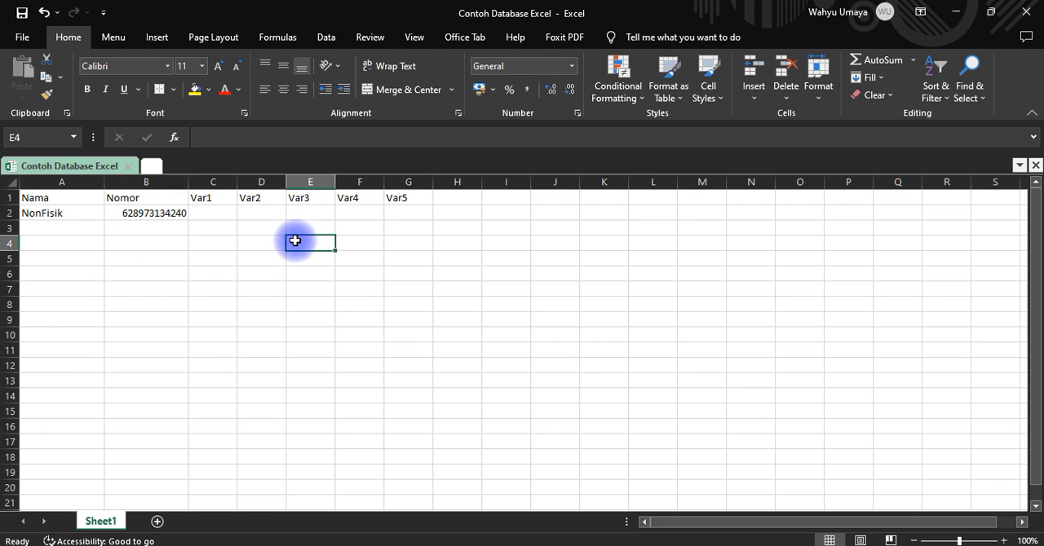
pyautogui.click(203, 200)
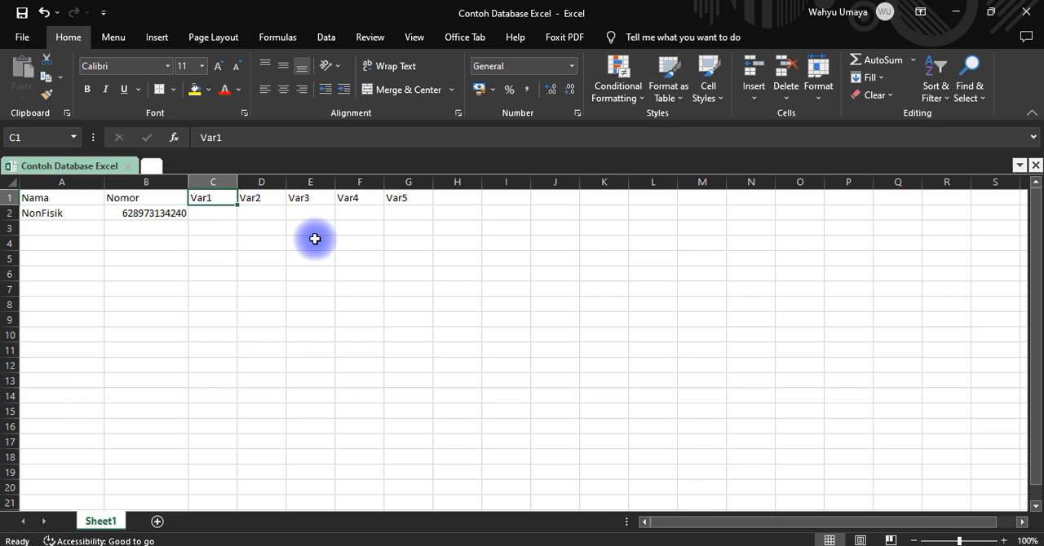
pyautogui.click(210, 213)
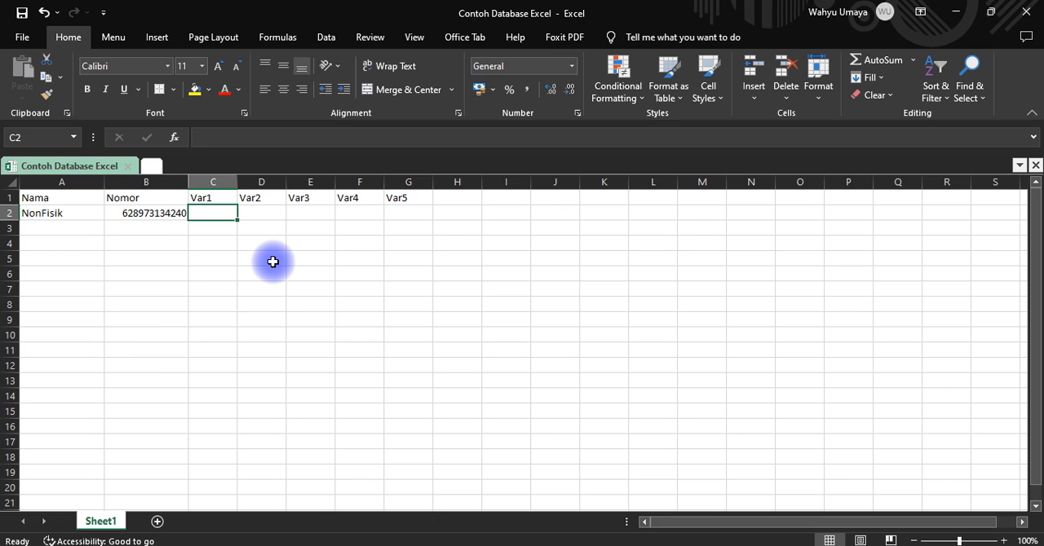
pyautogui.moveTo(252, 269); pyautogui.dragTo(246, 265)
pyautogui.click(173, 275)
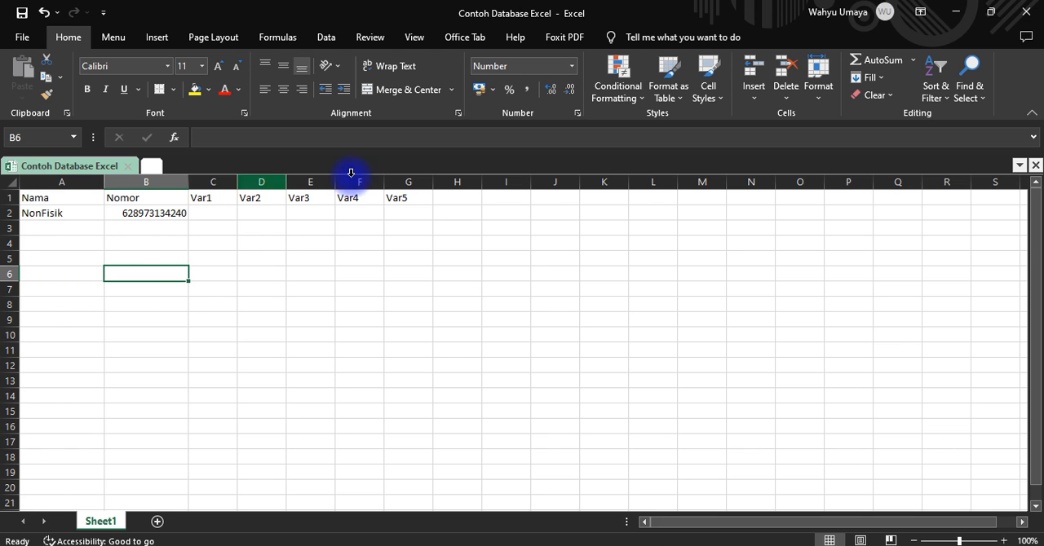
# Close Excel, switch to WhatsApp Super Blast and close the separate WhatsApp window
pyautogui.click(1036, 13)
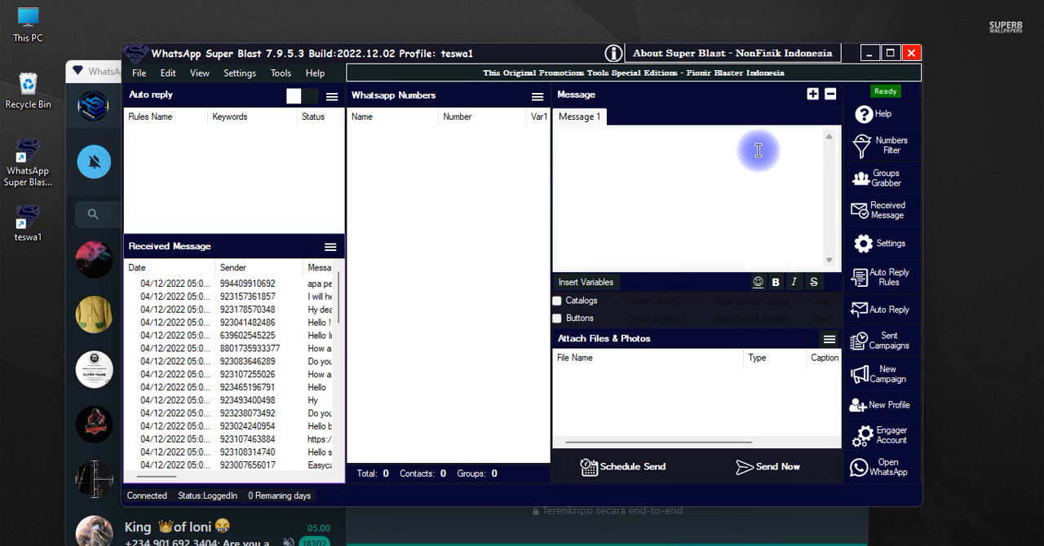
pyautogui.moveTo(525, 53); pyautogui.dragTo(551, 33)
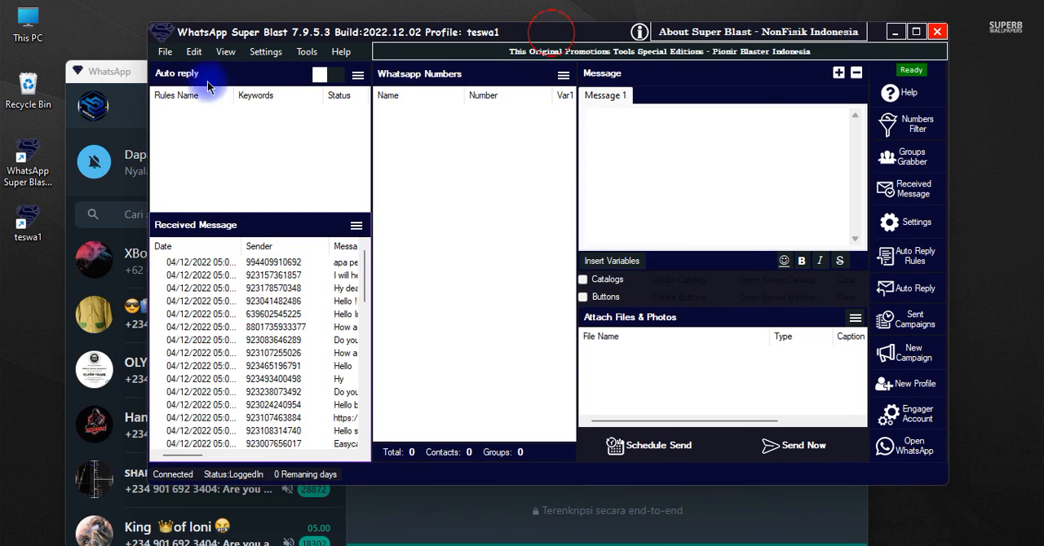
pyautogui.click(106, 74)
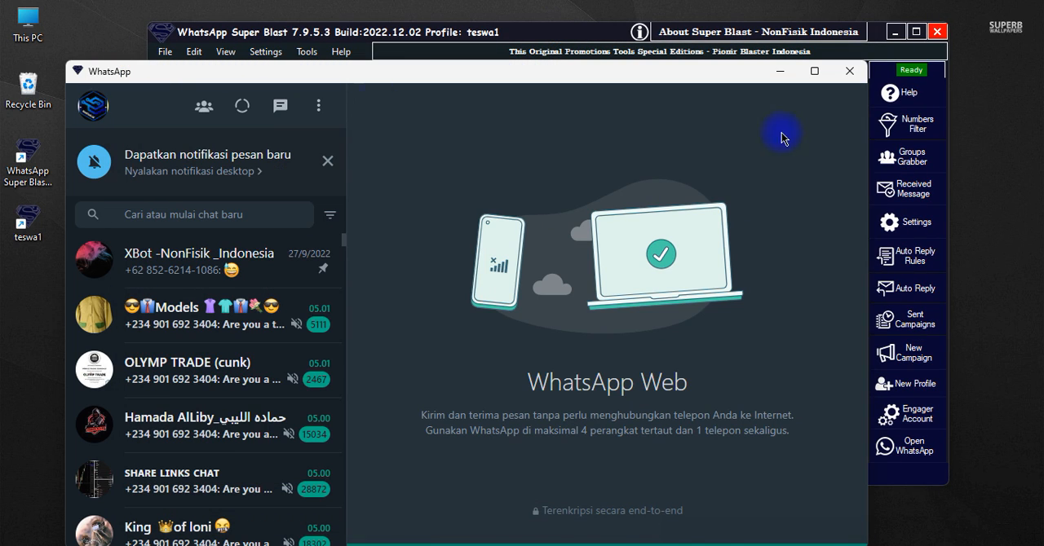
pyautogui.click(849, 72)
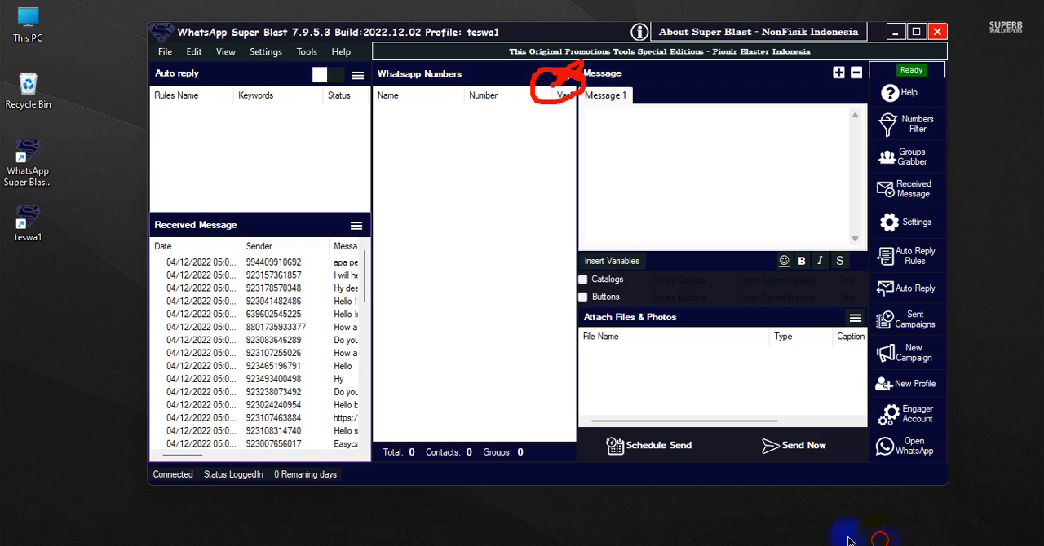
# Start an import from file for the WhatsApp numbers list and browse for the source file
pyautogui.click(553, 75)
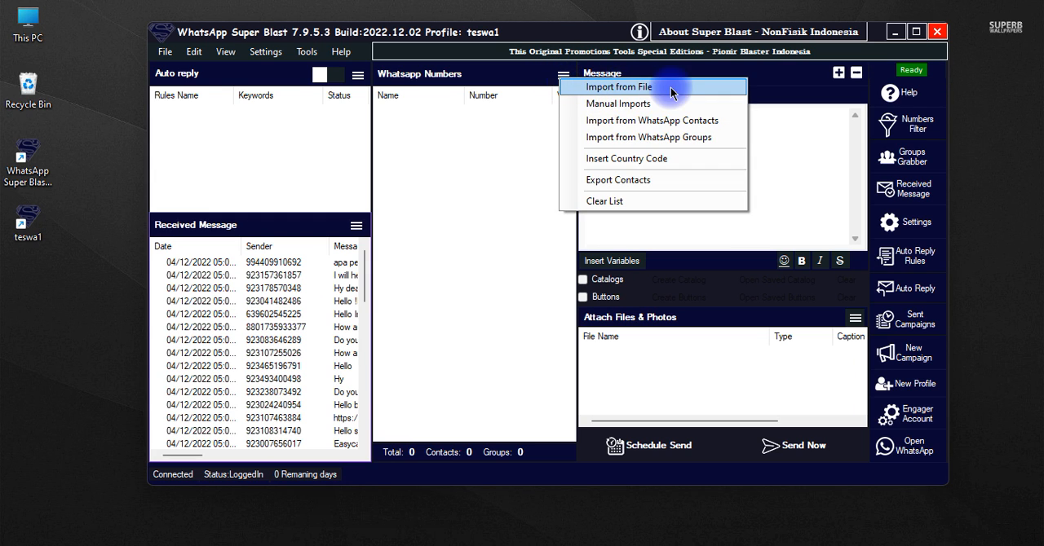
pyautogui.click(644, 89)
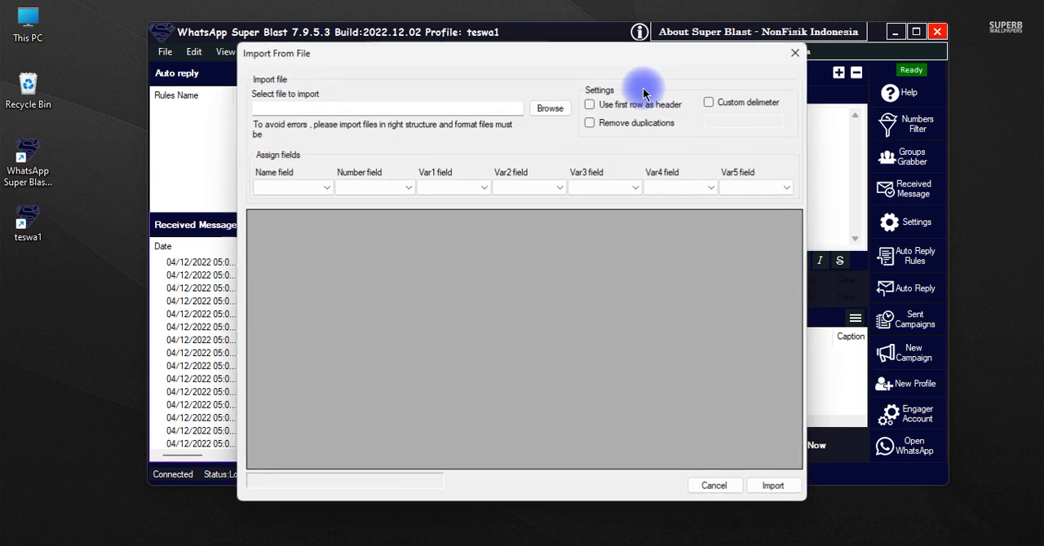
pyautogui.click(551, 111)
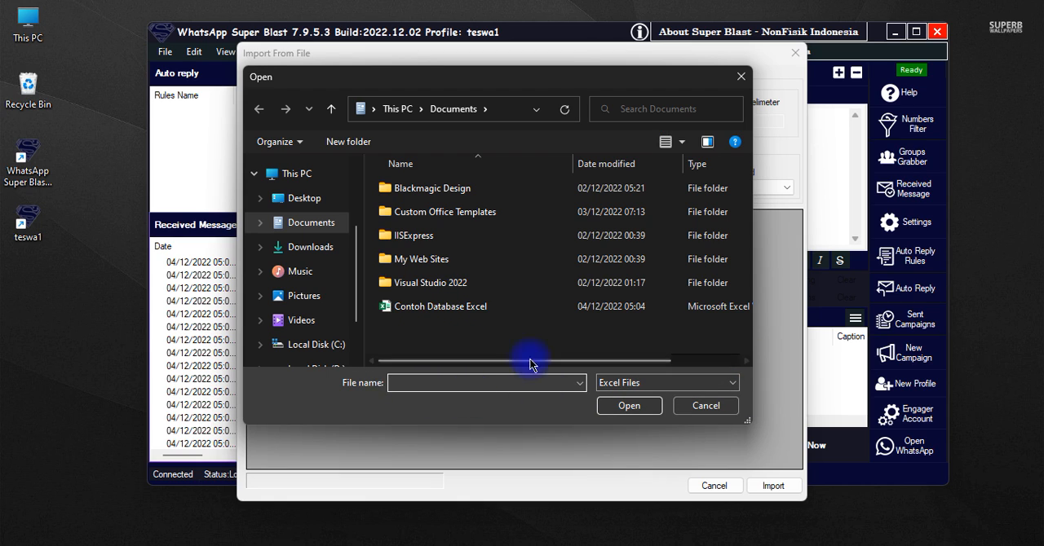
# Examine the importable files in Documents under the text and comma-separated values filters, then return to Excel Files
pyautogui.click(432, 381)
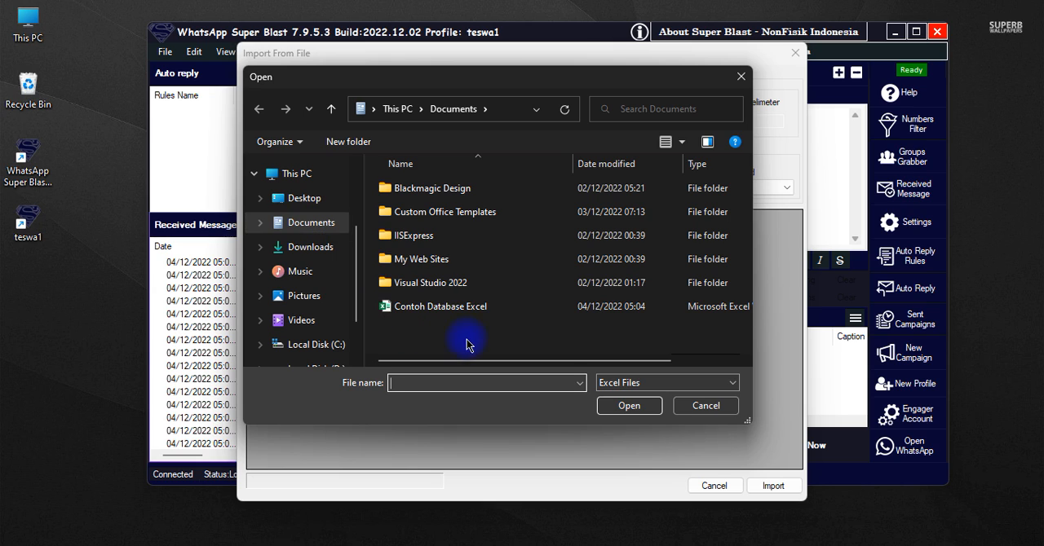
pyautogui.click(621, 392)
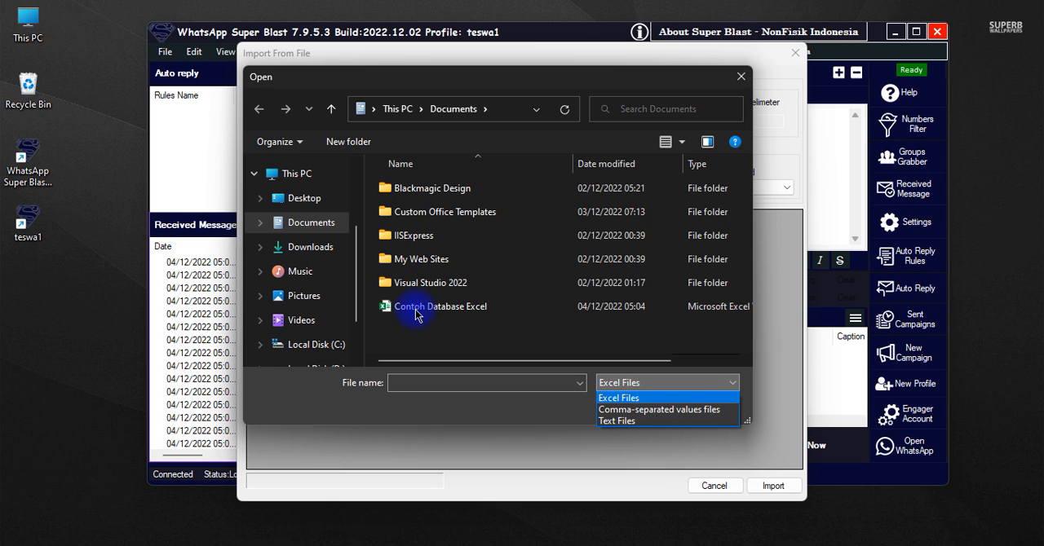
pyautogui.click(641, 402)
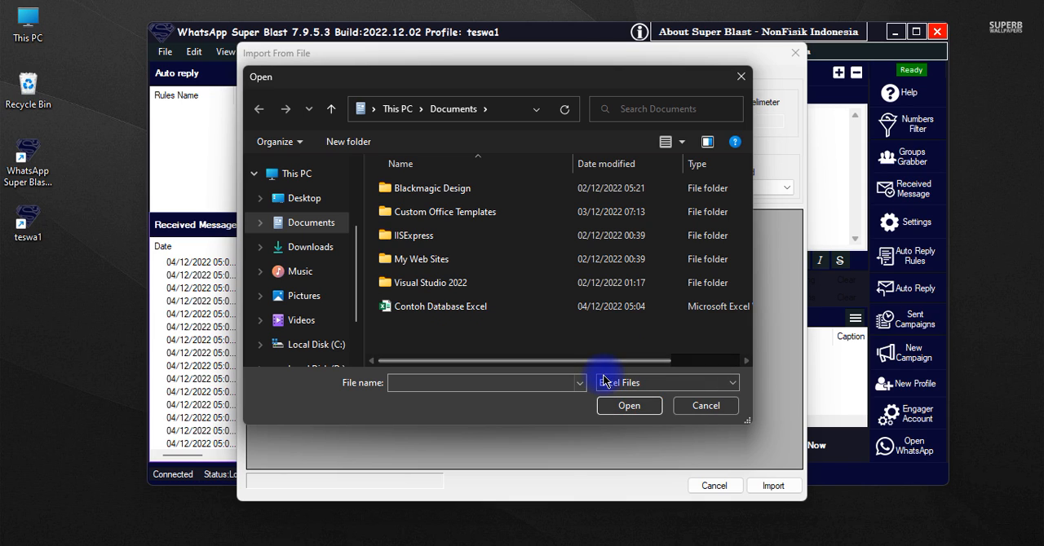
pyautogui.click(604, 382)
pyautogui.click(613, 422)
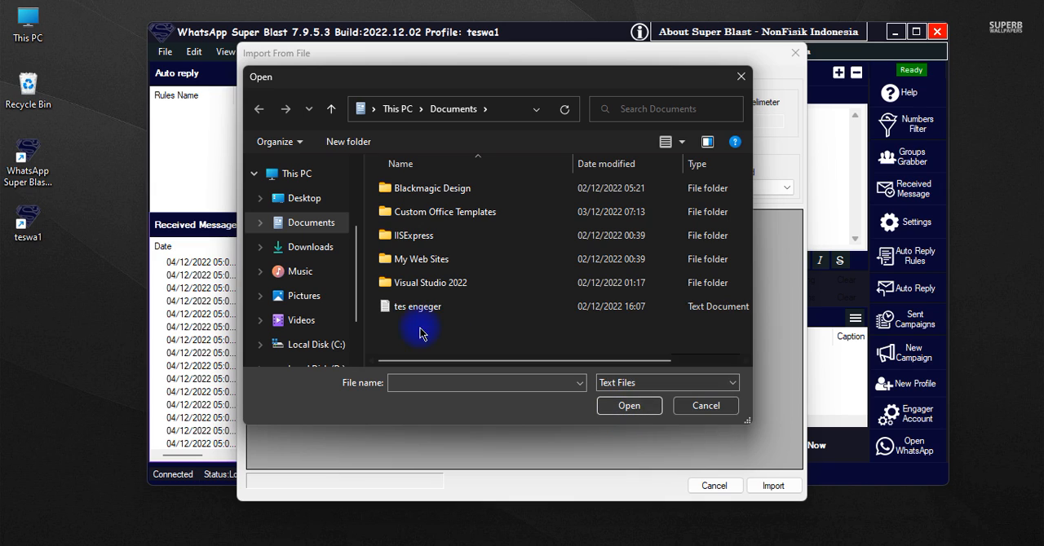
pyautogui.click(662, 384)
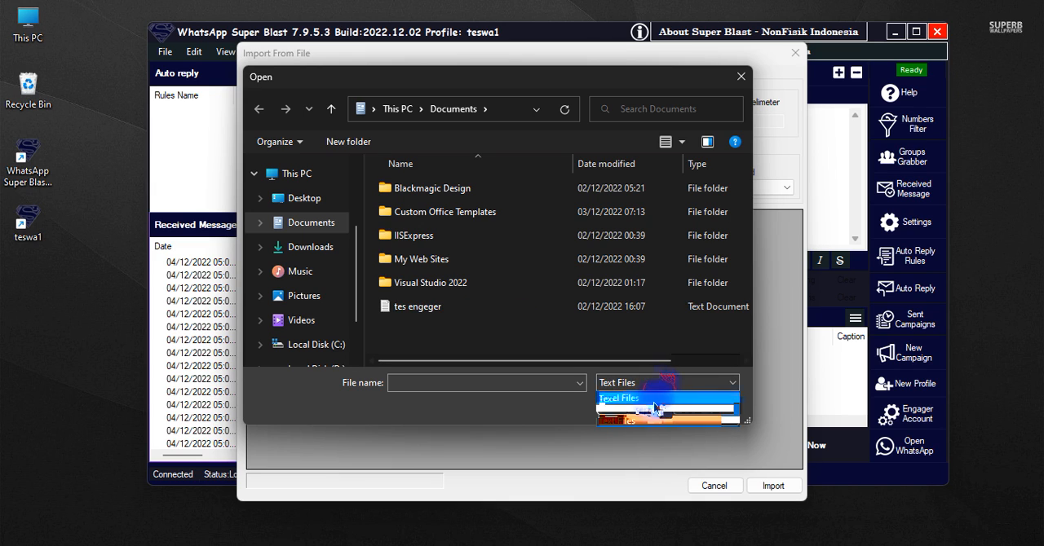
pyautogui.click(655, 411)
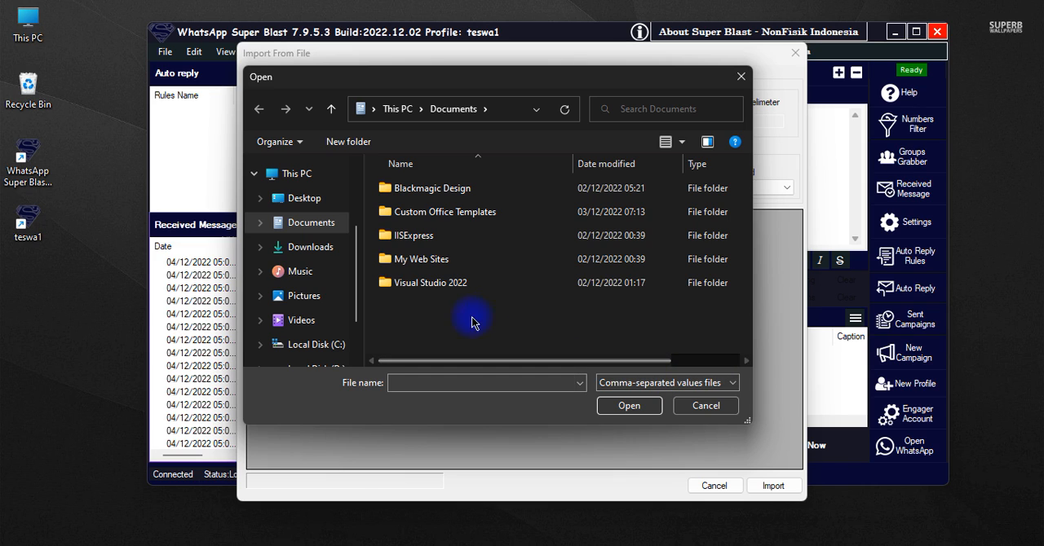
pyautogui.click(667, 382)
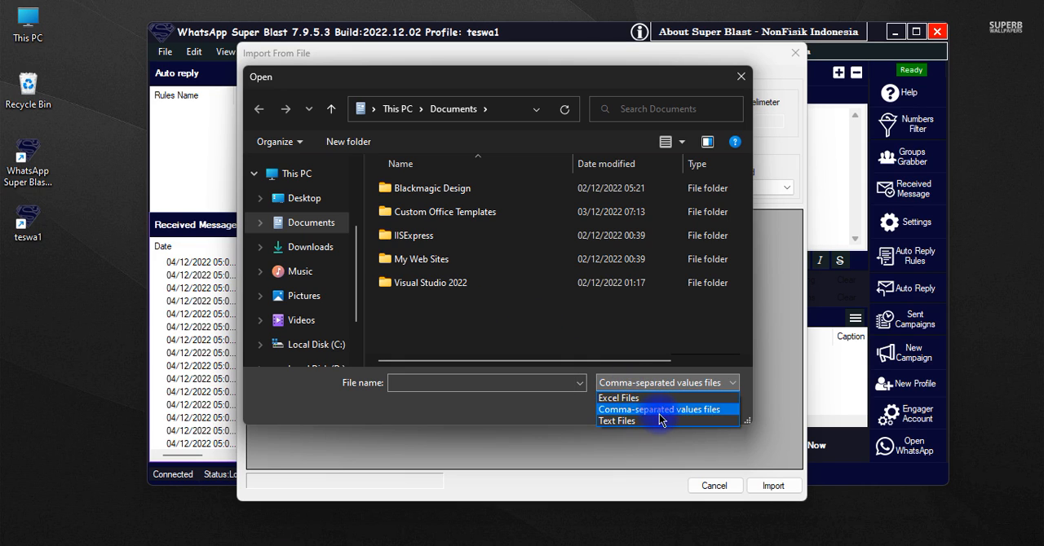
pyautogui.click(618, 398)
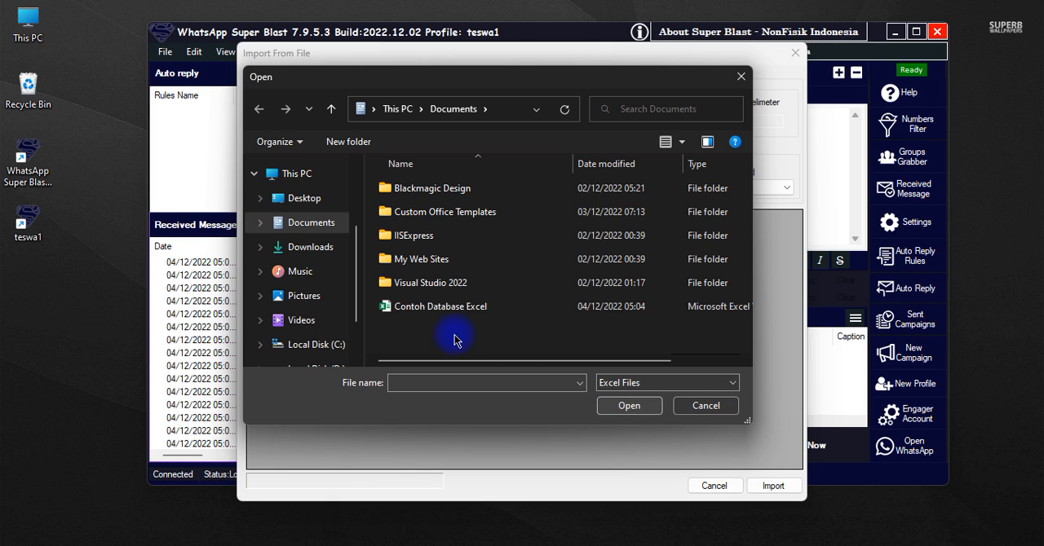
# Load the Contoh Database Excel file for import and enable removal of duplications
pyautogui.click(456, 306)
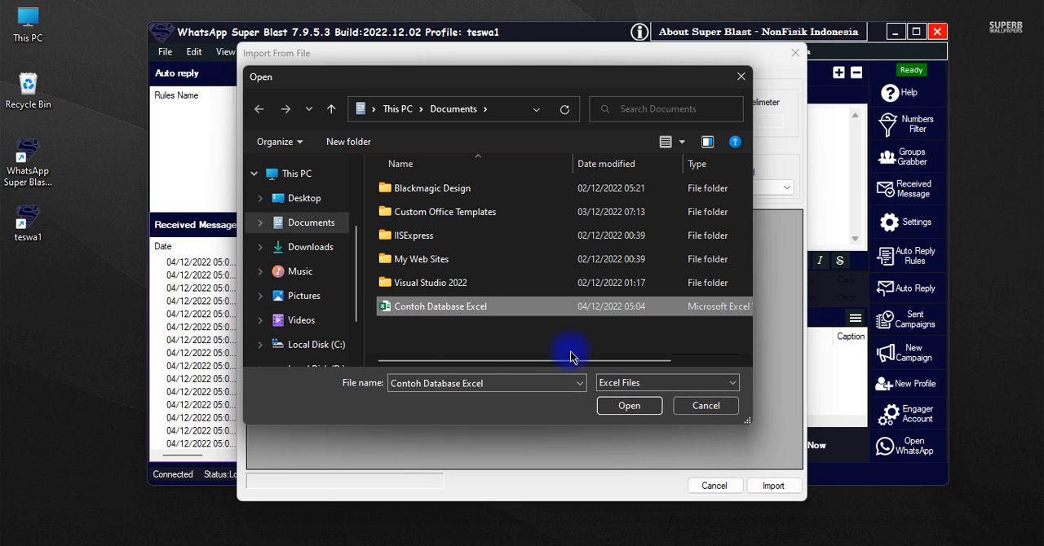
pyautogui.click(627, 411)
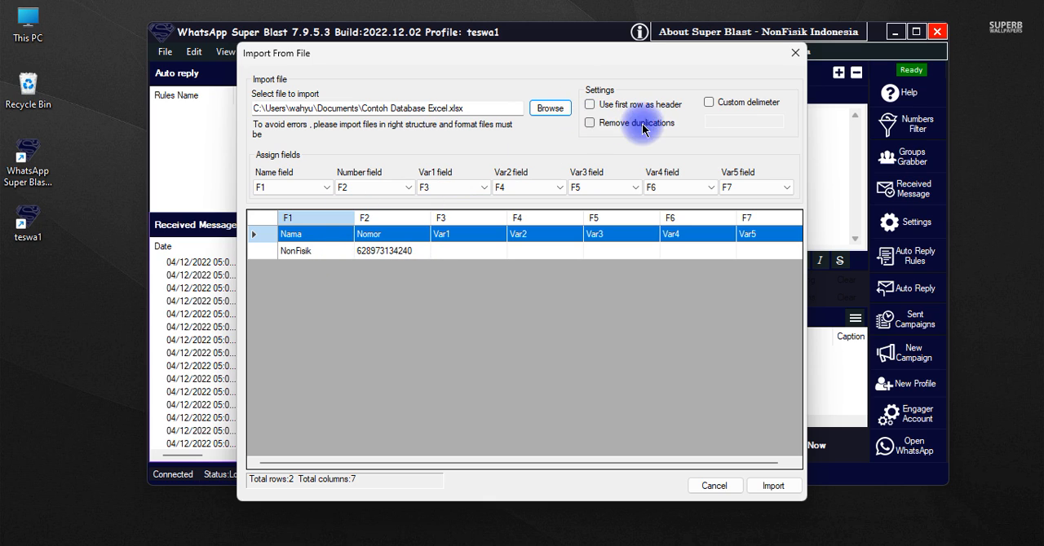
pyautogui.click(589, 123)
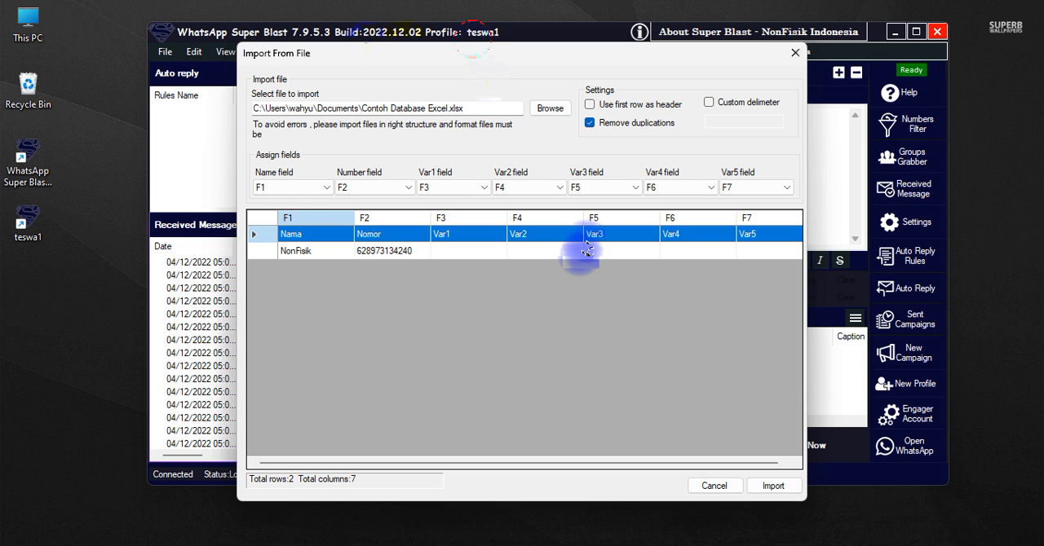
# Check the loaded rows and assigned fields, import the contacts into the WhatsApp numbers list, and select the imported contact
pyautogui.moveTo(473, 50); pyautogui.dragTo(414, 57)
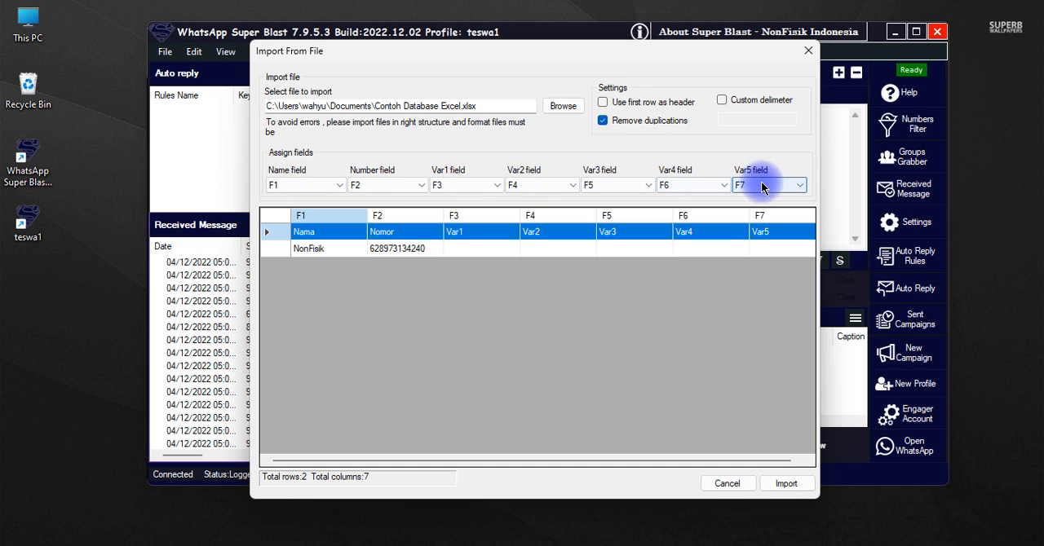
pyautogui.click(314, 247)
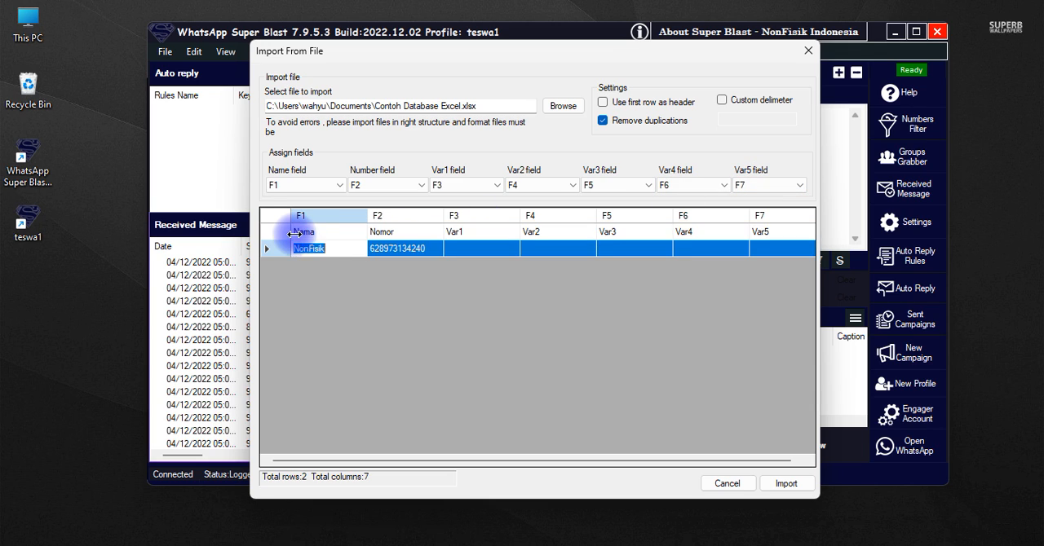
pyautogui.click(283, 232)
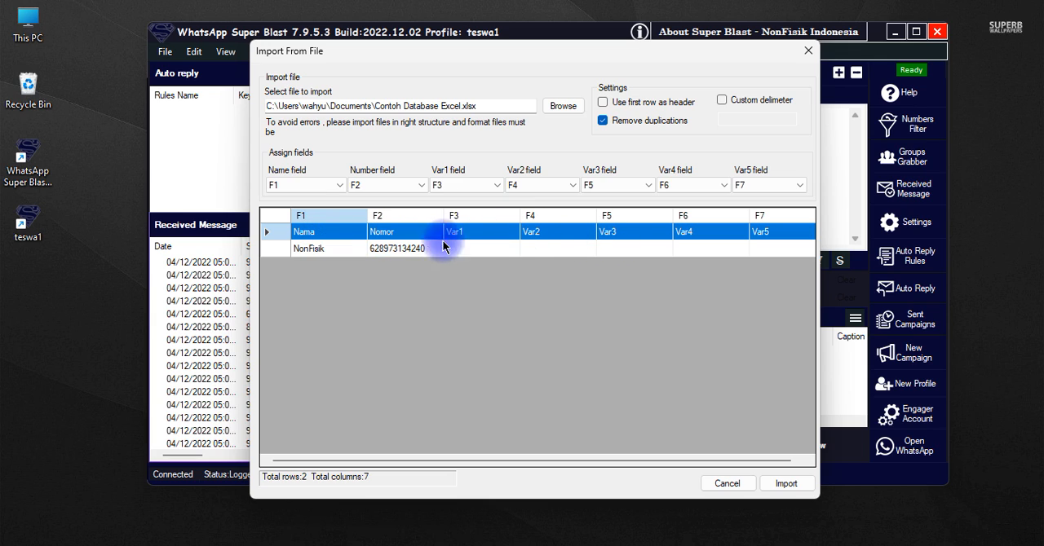
pyautogui.click(784, 485)
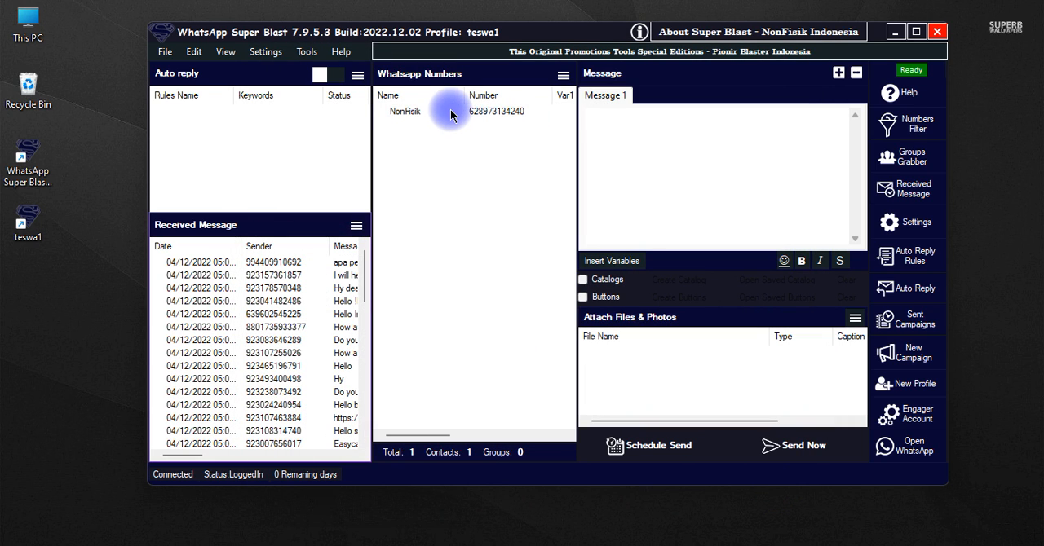
pyautogui.click(396, 109)
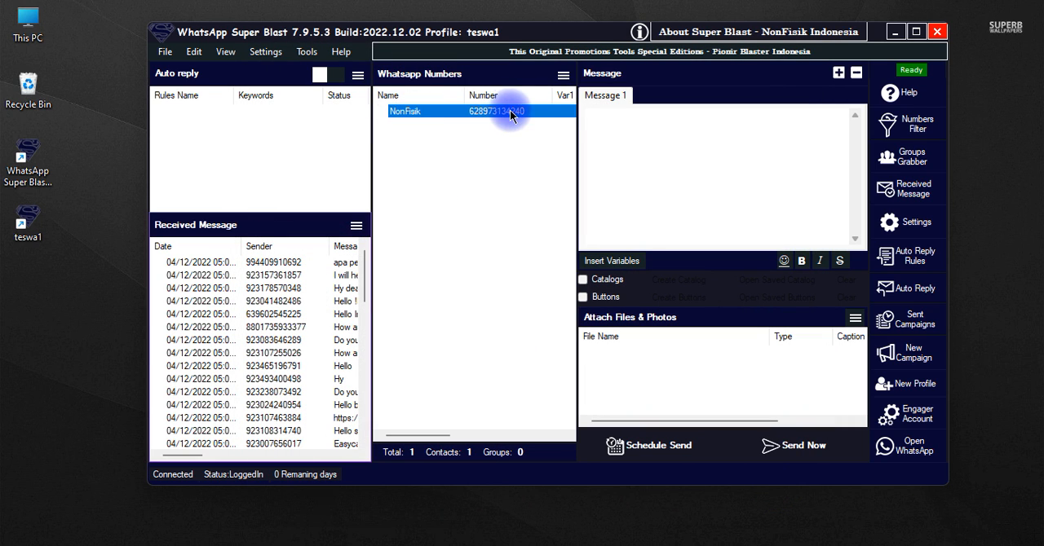
# Clear the WhatsApp numbers list of all contacts
pyautogui.click(564, 75)
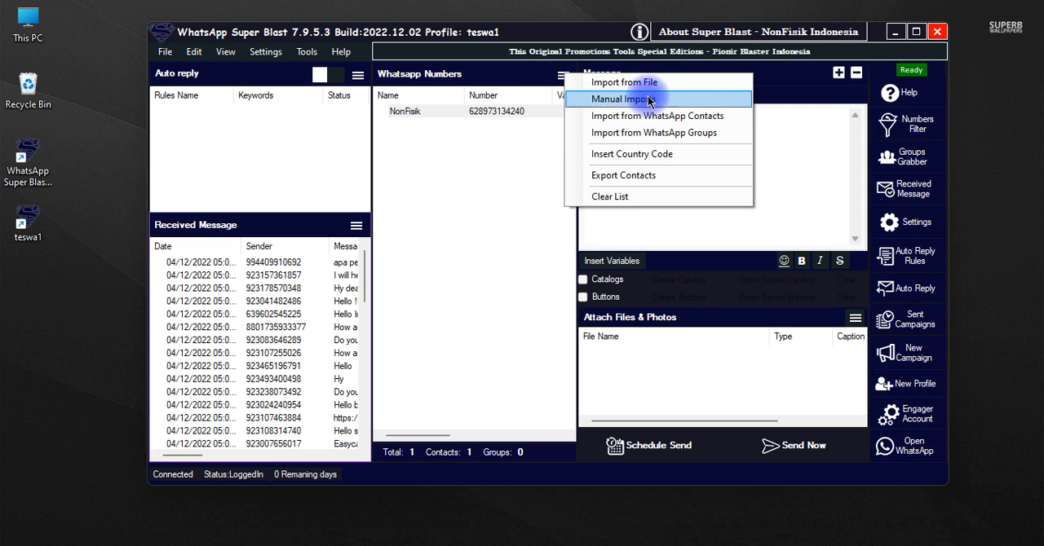
pyautogui.rightClick(469, 203)
pyautogui.click(538, 242)
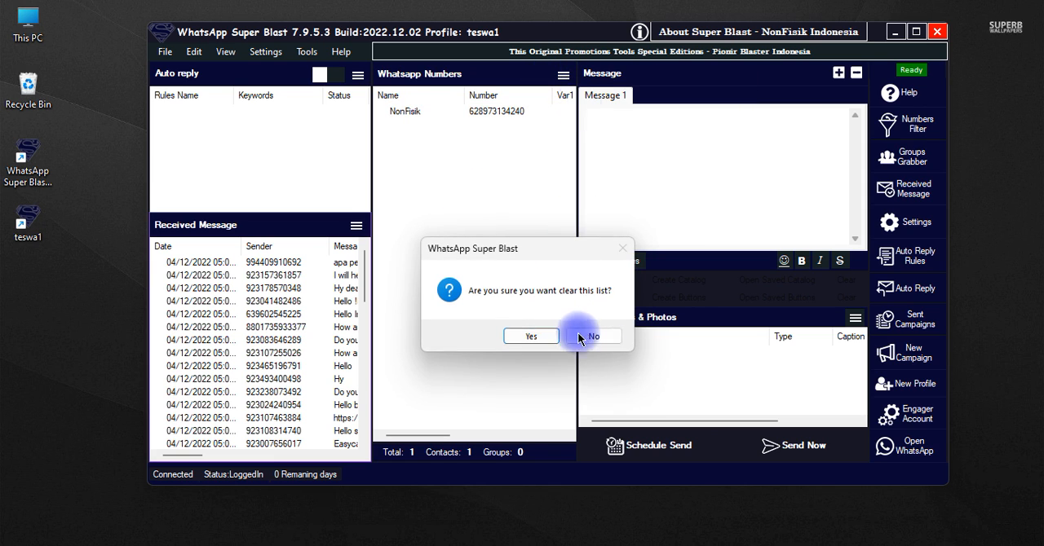
pyautogui.click(541, 336)
# Load the Contoh Database Excel file for import again, with duplications removed and the first row used as header
pyautogui.click(563, 75)
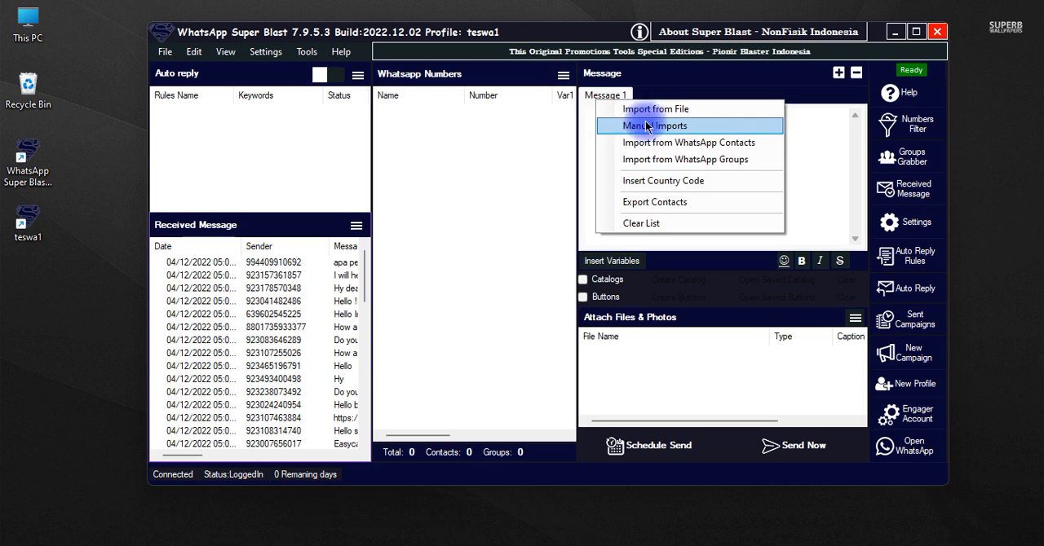
pyautogui.click(646, 113)
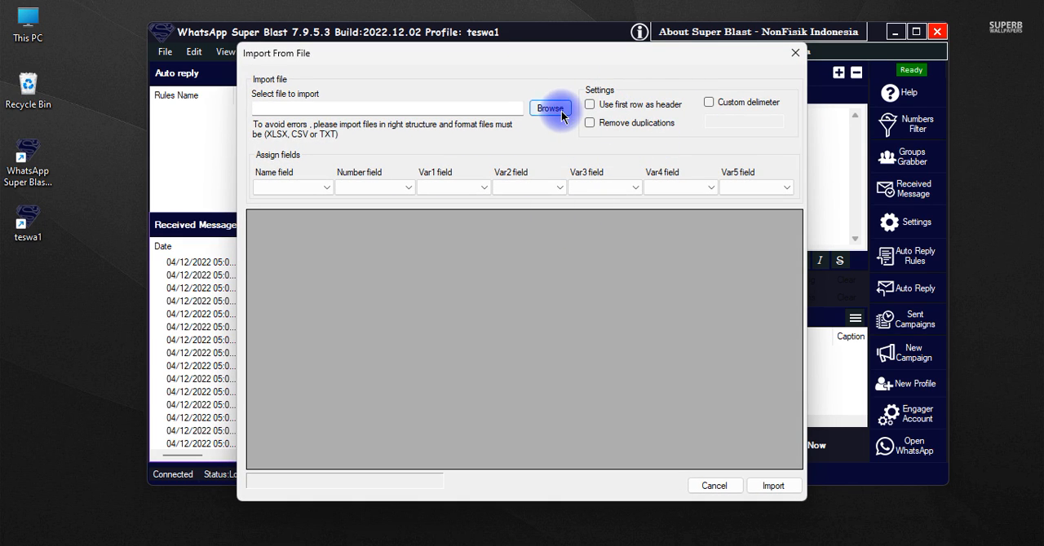
pyautogui.click(561, 114)
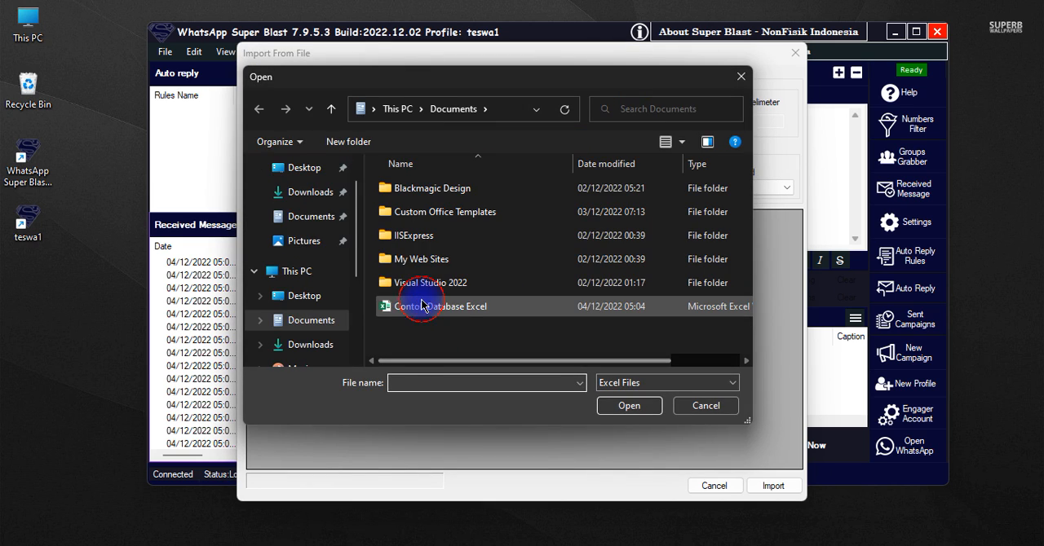
pyautogui.doubleClick(419, 365)
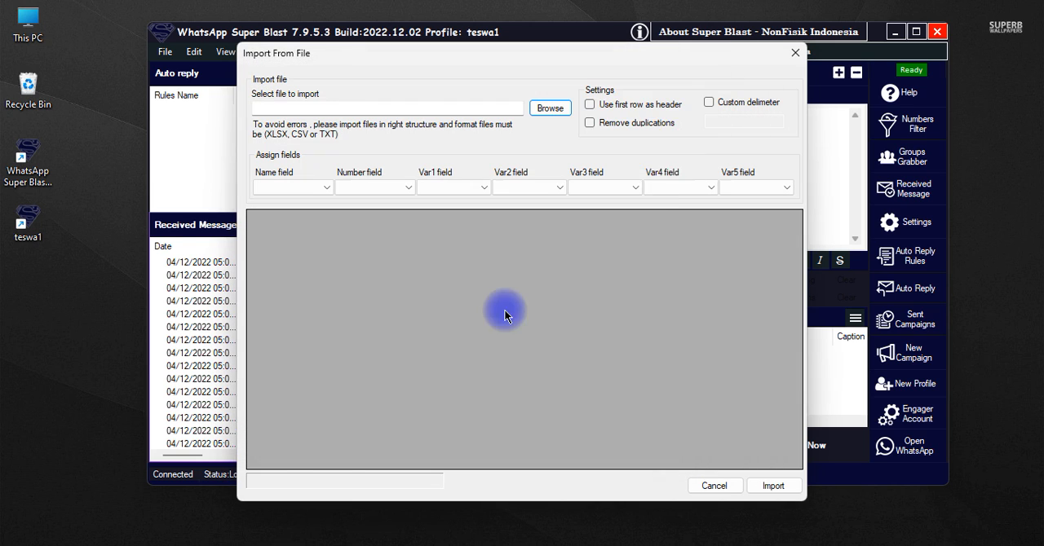
pyautogui.click(623, 129)
pyautogui.click(628, 105)
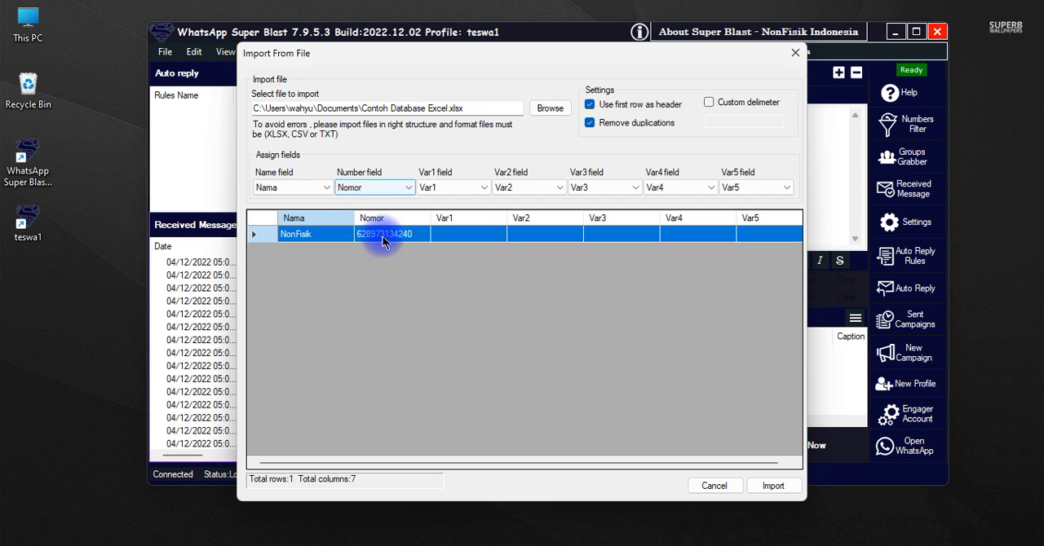
# Review the column choices for the Var1 field, keep Var1 assigned, and import the contacts into the numbers list
pyautogui.click(458, 192)
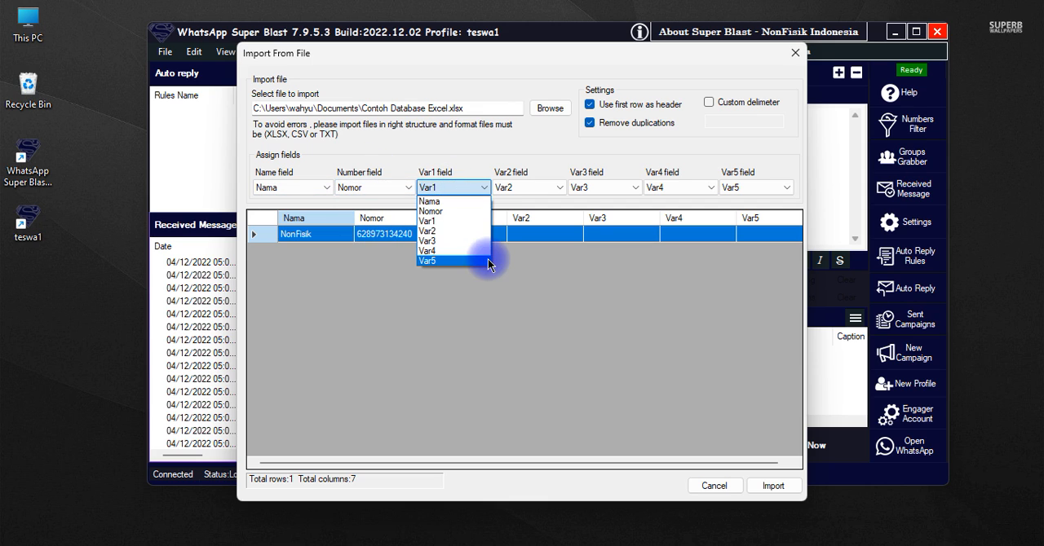
pyautogui.click(487, 219)
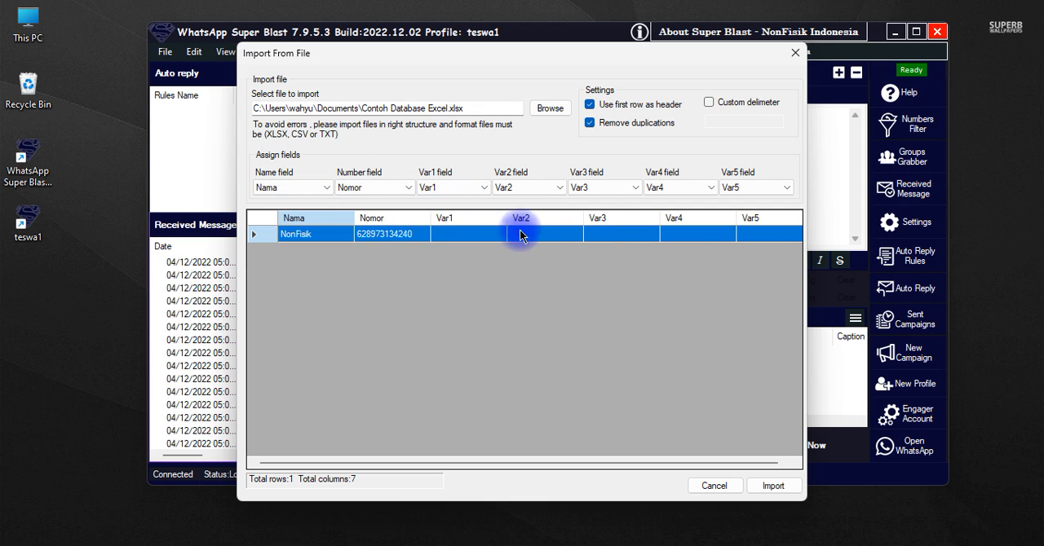
pyautogui.click(371, 295)
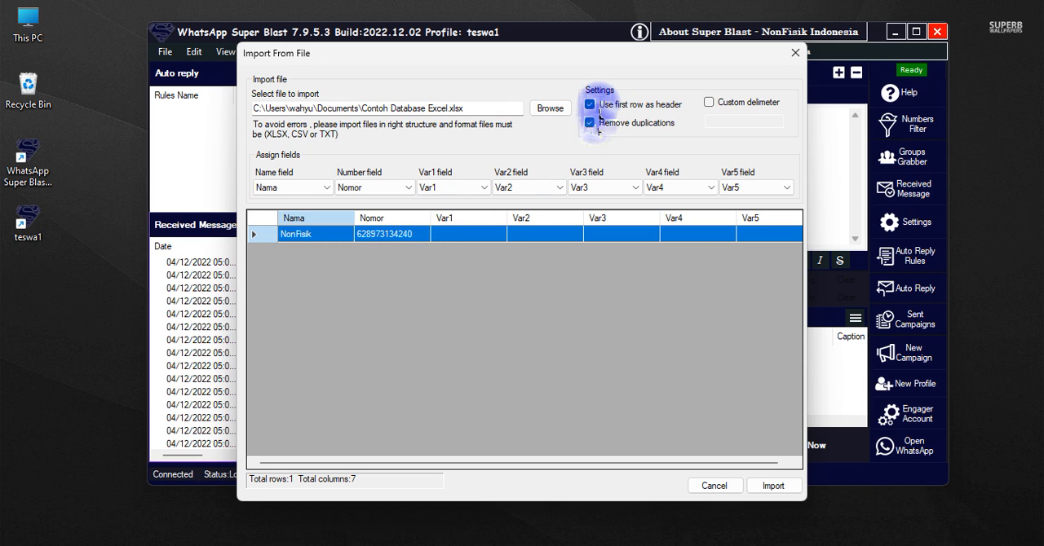
pyautogui.click(781, 486)
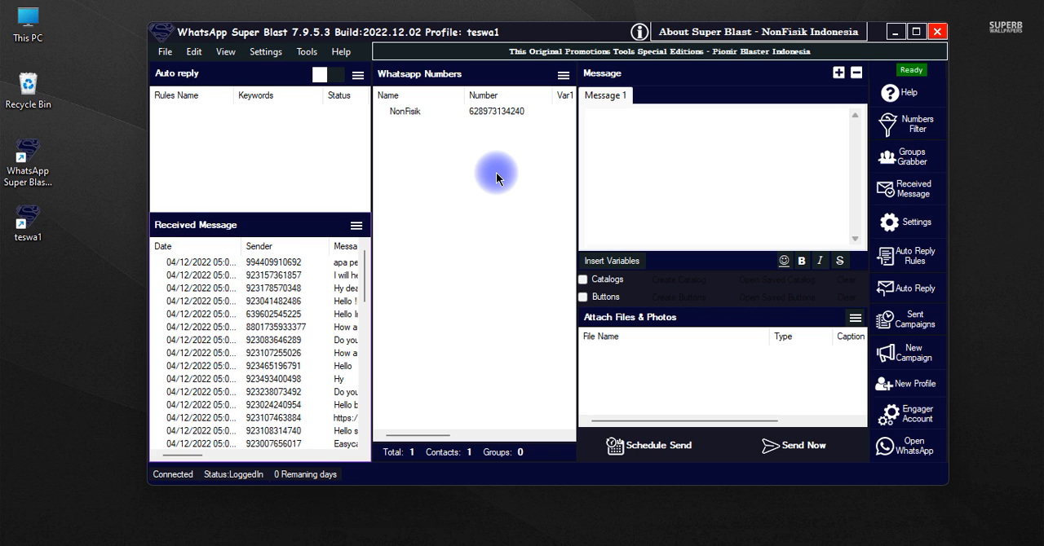
pyautogui.click(563, 74)
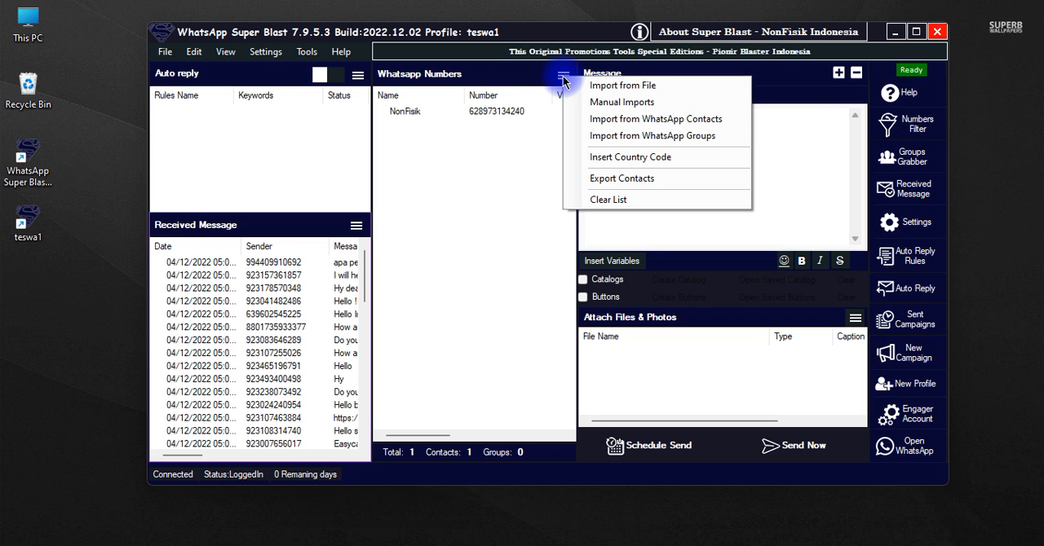
pyautogui.click(603, 92)
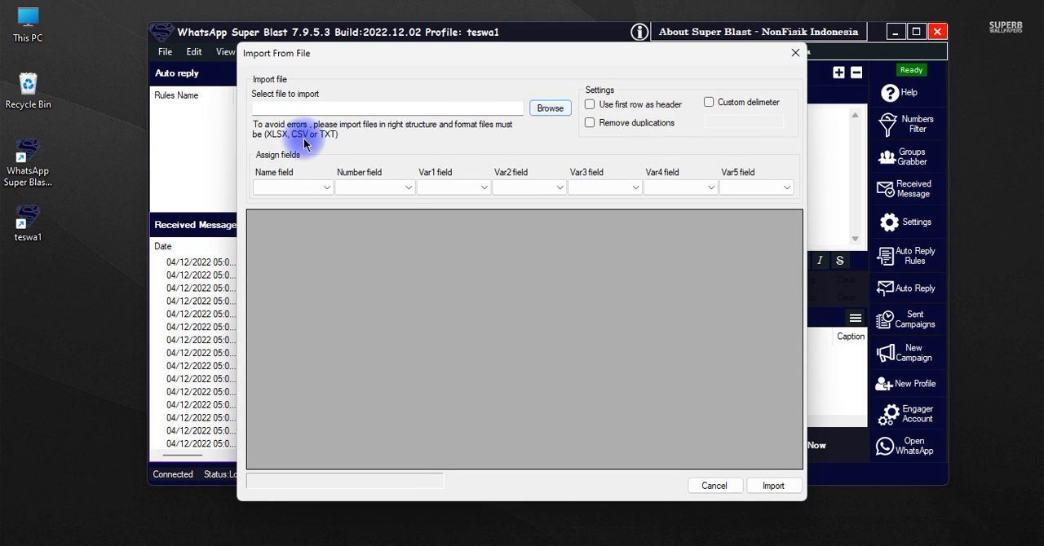
pyautogui.click(787, 55)
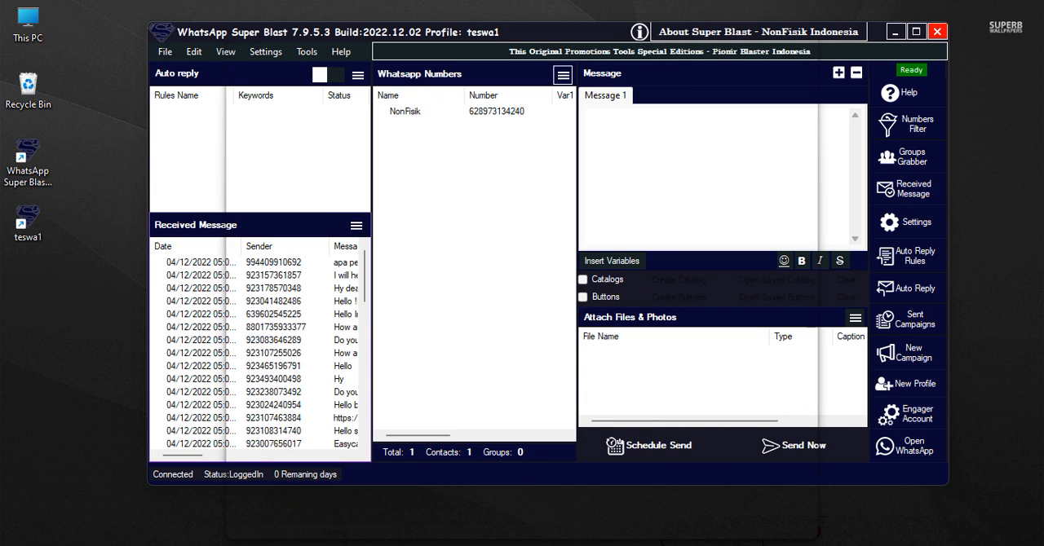
# Open Notepad and enter the contact's name and phone number on one line, separated by spacing
pyautogui.press('super+s')
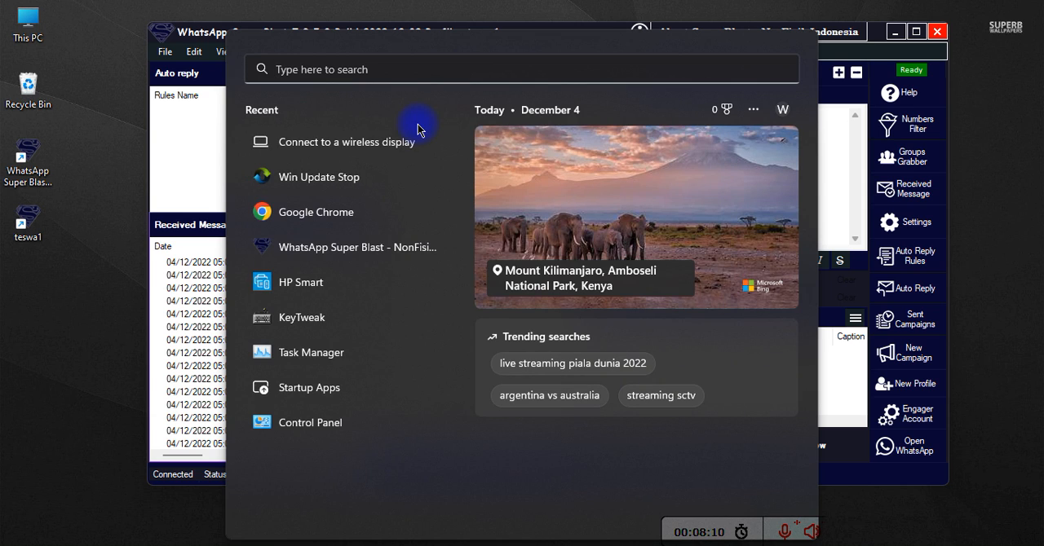
pyautogui.write('note')
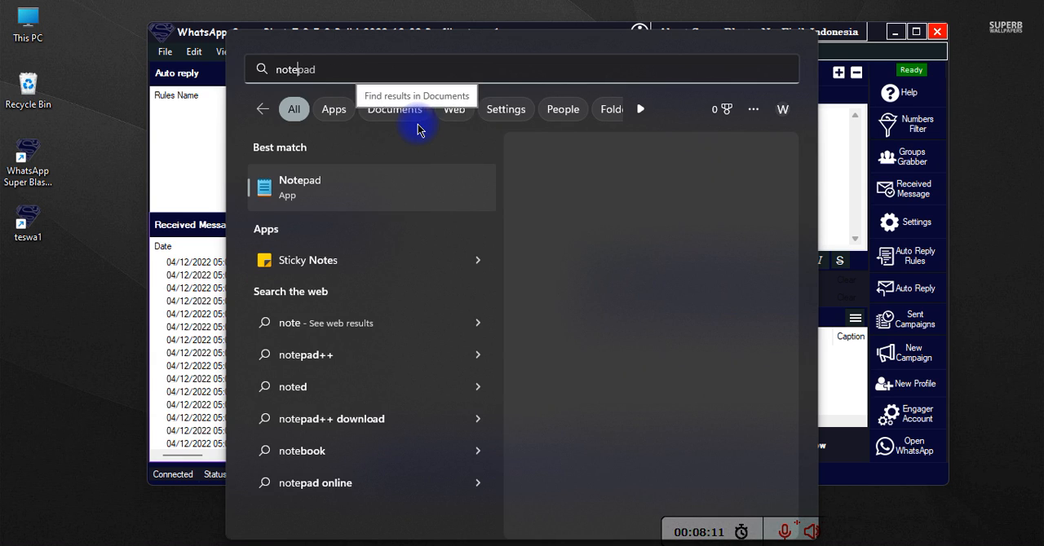
pyautogui.click(340, 199)
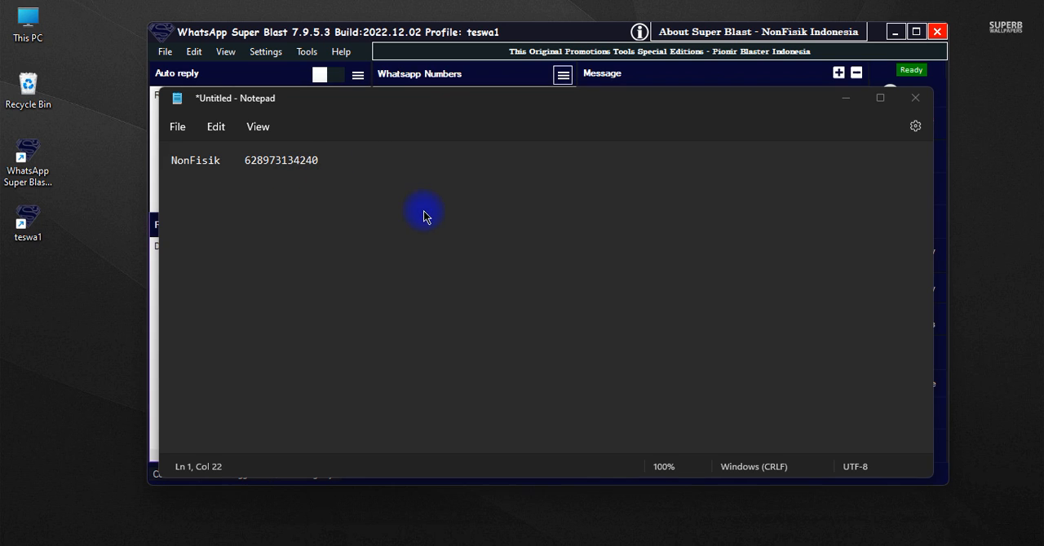
# Save the text file in Documents as "Tes nomor txt" and close Notepad
pyautogui.hotkey('ctrl', 's')
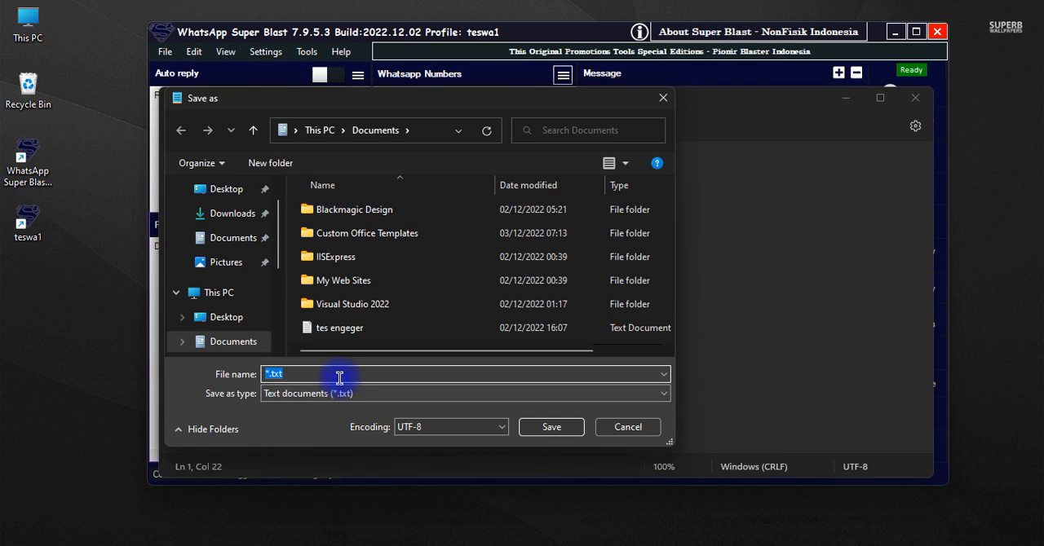
pyautogui.write('Tes')
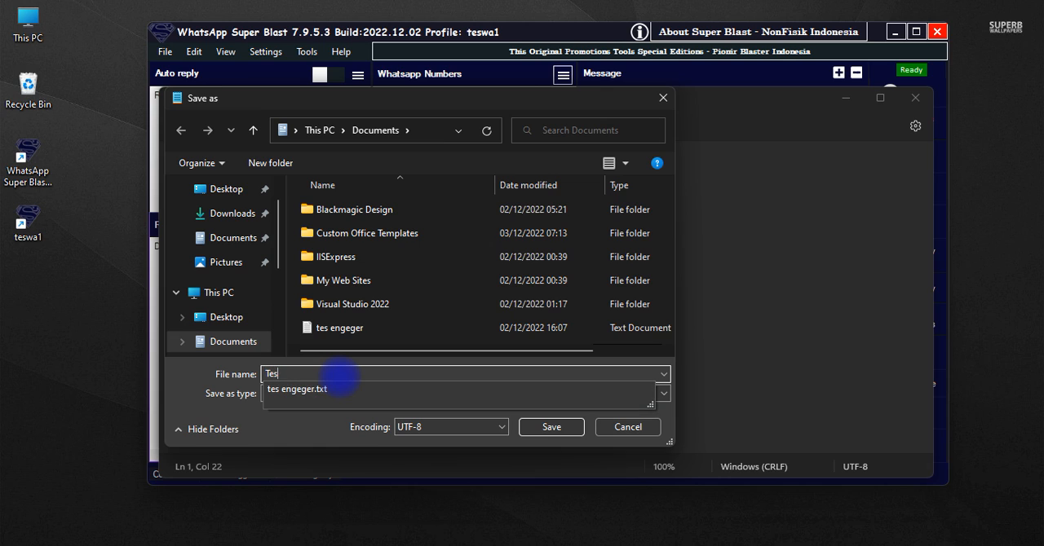
pyautogui.write(' nomor')
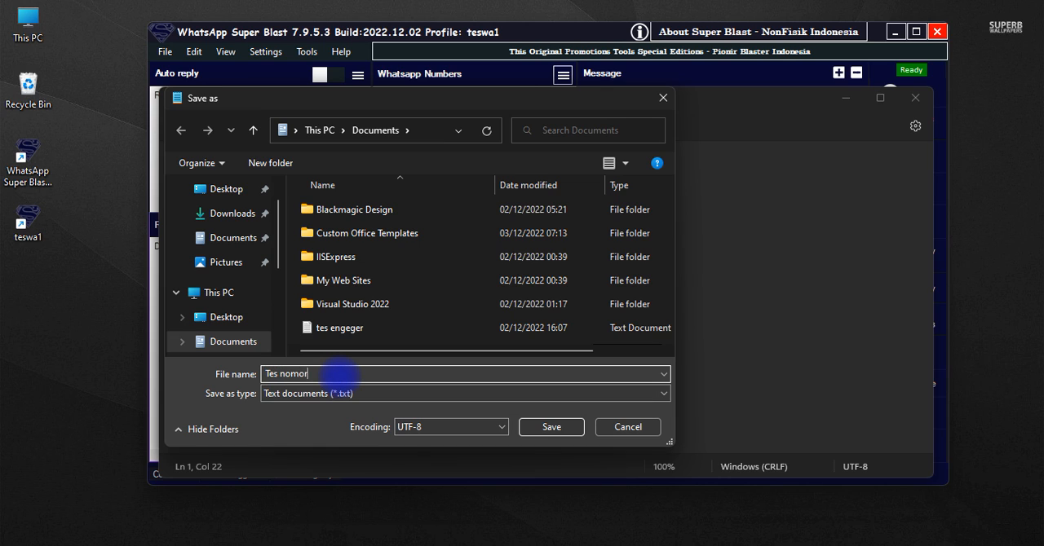
pyautogui.write(' txt')
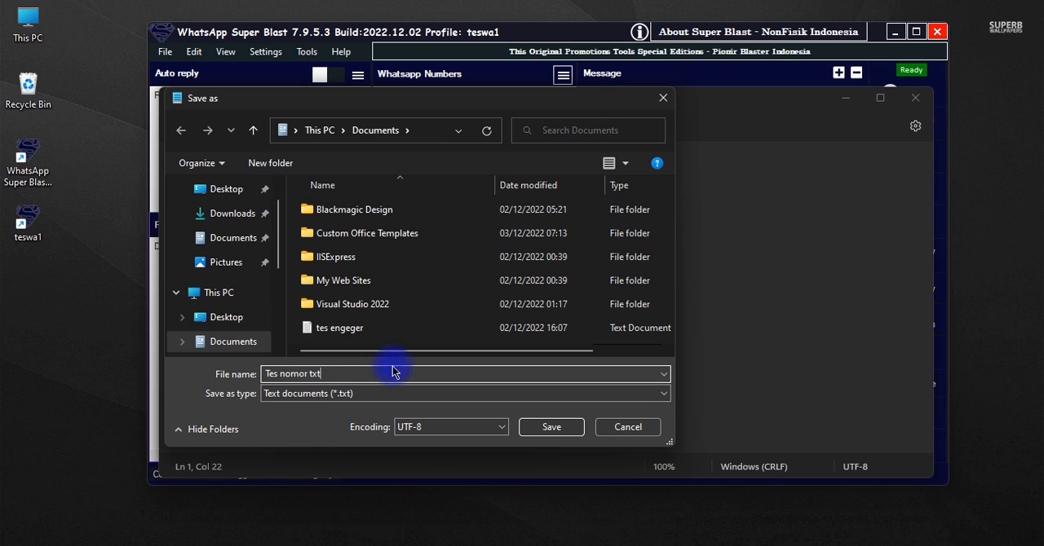
pyautogui.click(551, 435)
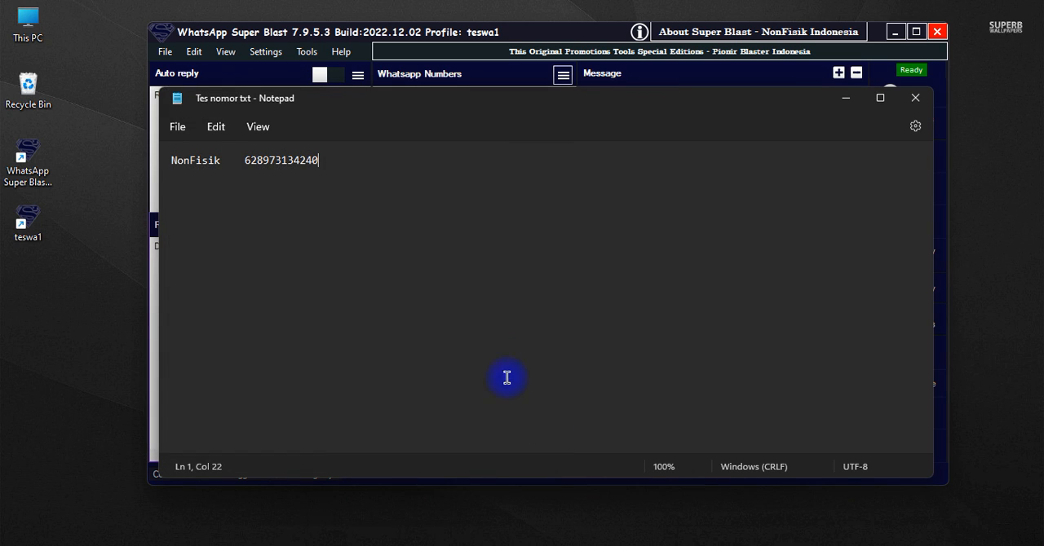
pyautogui.click(917, 100)
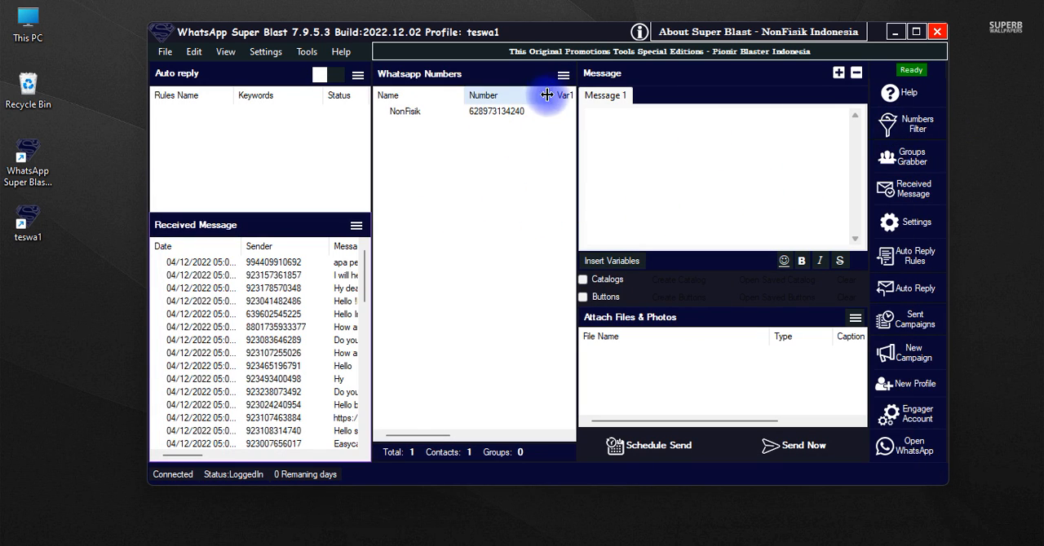
# Start an import from file for the WhatsApp numbers list and browse Documents with the filter set to Text Files
pyautogui.click(562, 74)
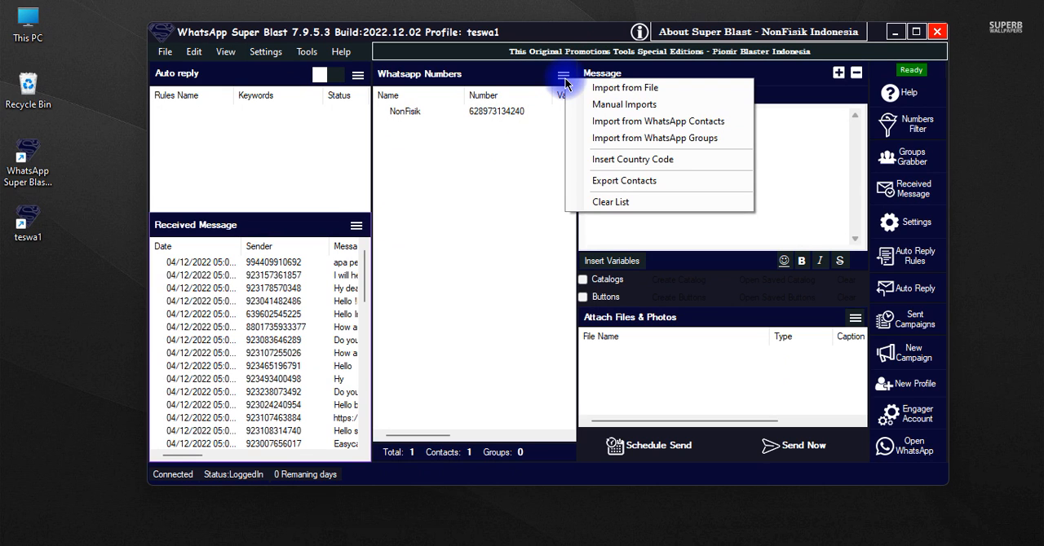
pyautogui.click(625, 88)
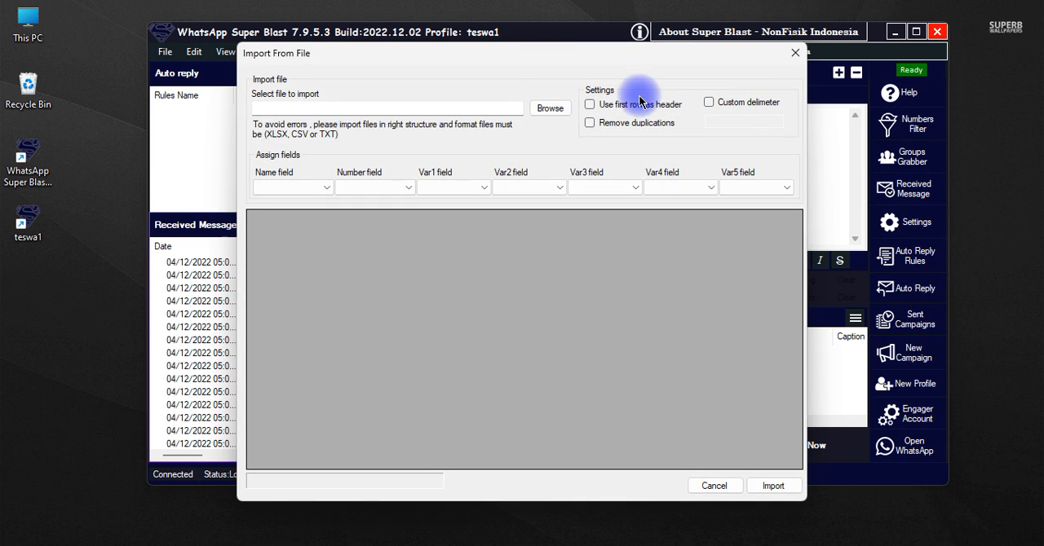
pyautogui.click(548, 113)
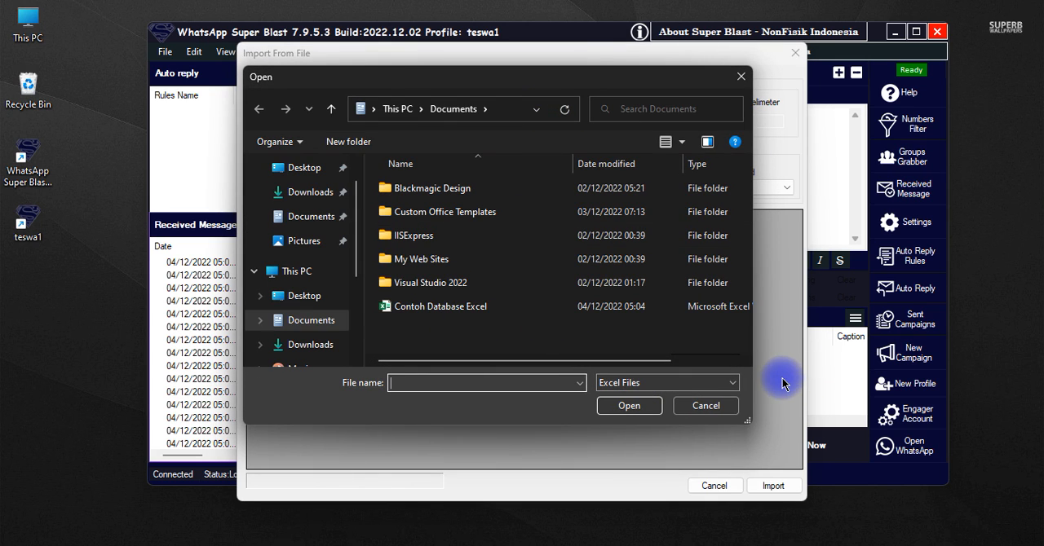
pyautogui.click(721, 388)
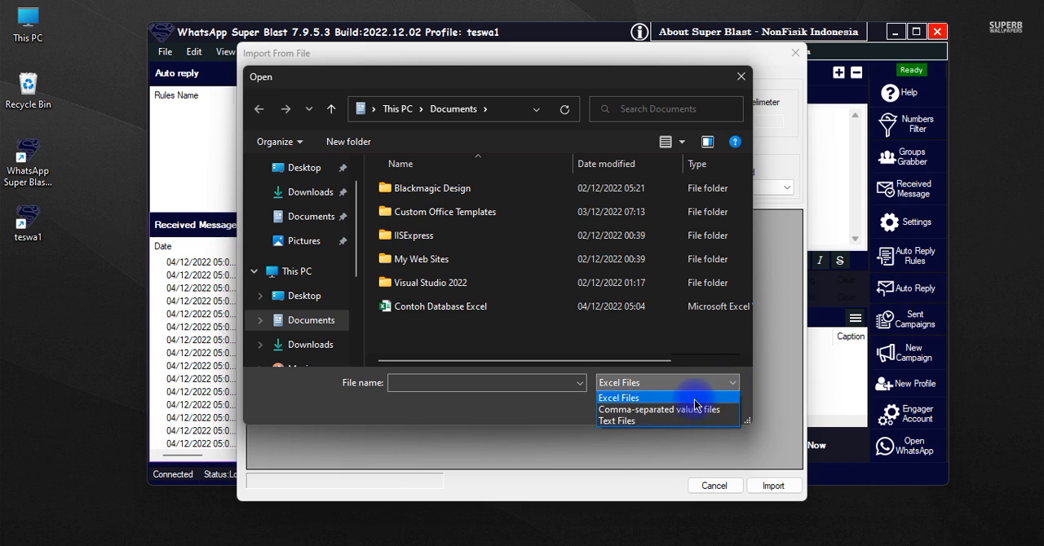
pyautogui.click(626, 422)
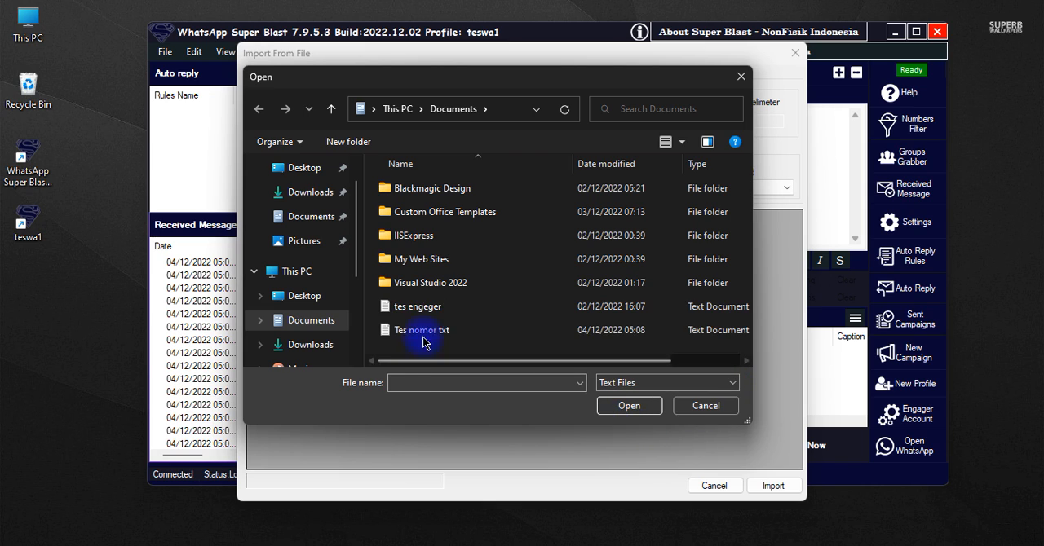
pyautogui.moveTo(490, 361); pyautogui.dragTo(721, 375)
pyautogui.click(671, 383)
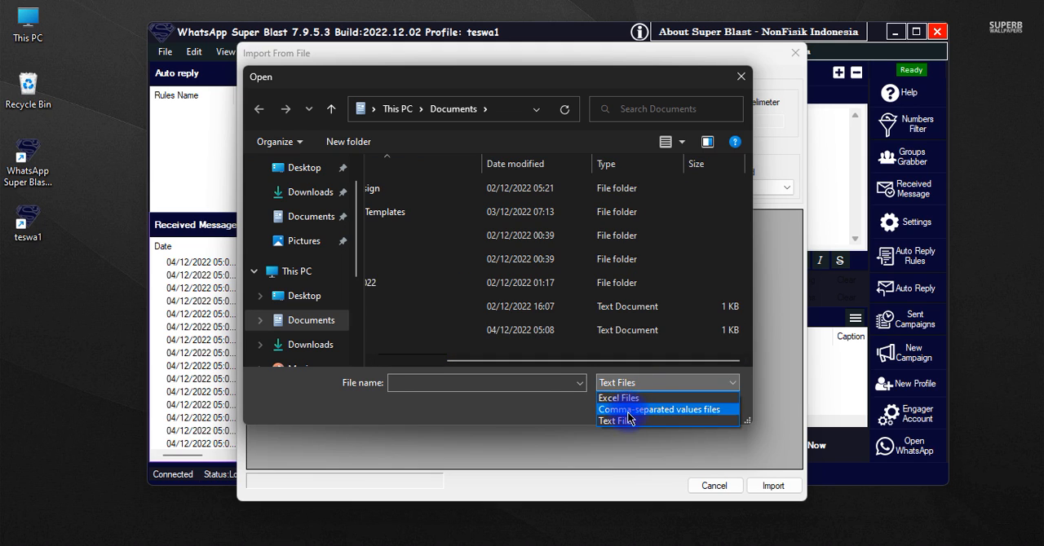
pyautogui.click(629, 421)
pyautogui.click(411, 361)
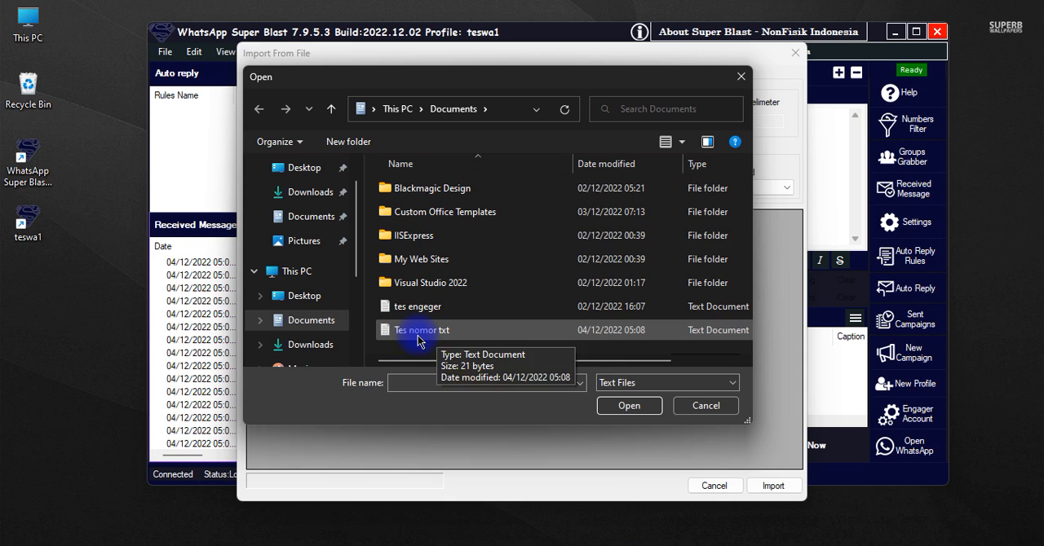
# Load the "Tes nomor txt" file for import and assign Col0 to the Name field and Col1 to the Number field
pyautogui.click(529, 339)
pyautogui.click(625, 408)
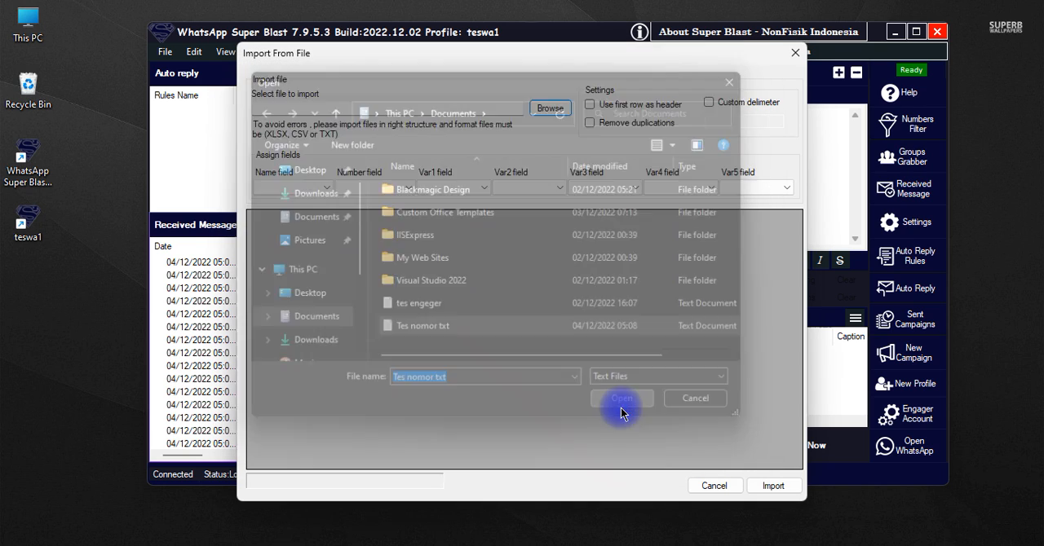
pyautogui.click(380, 285)
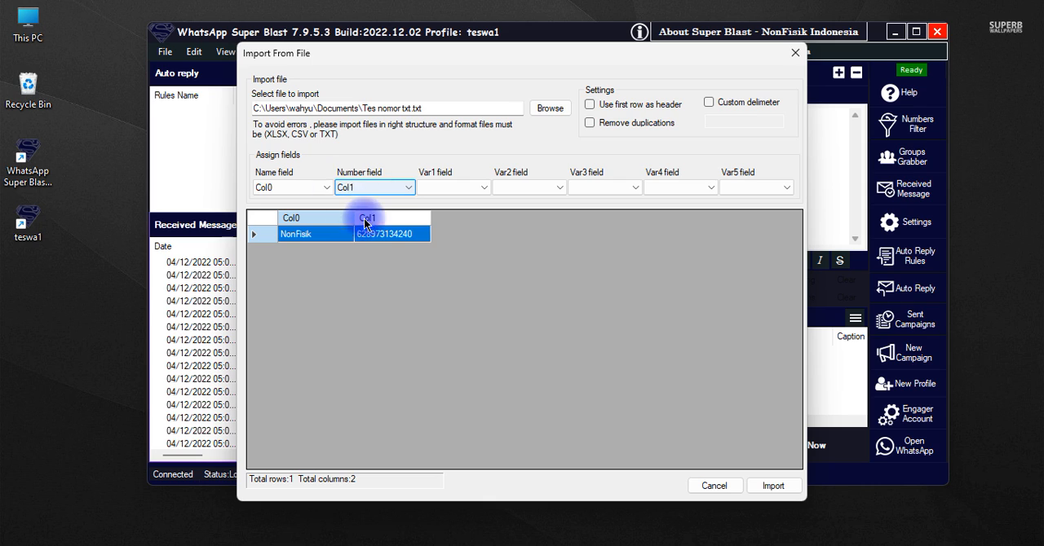
pyautogui.click(355, 187)
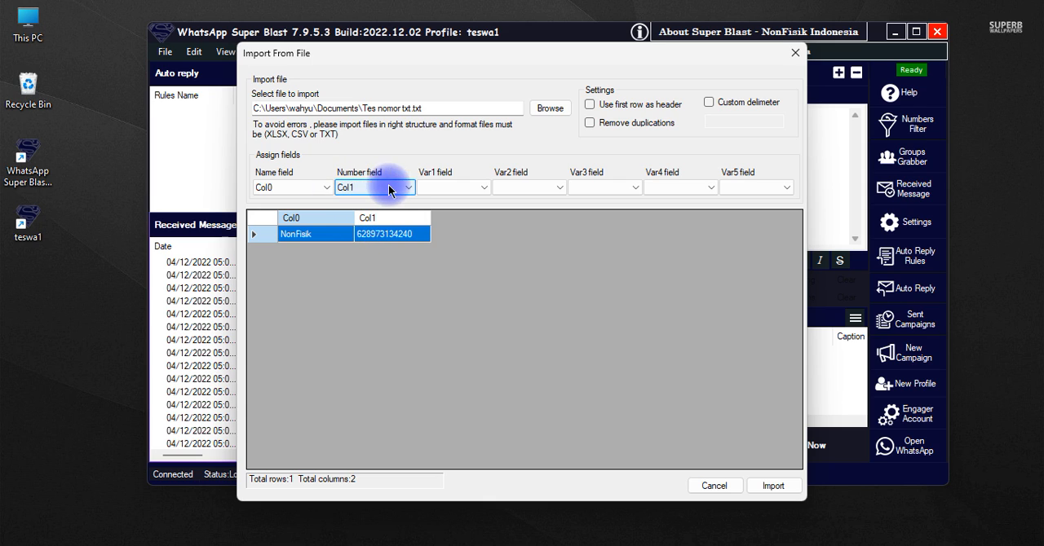
pyautogui.click(281, 188)
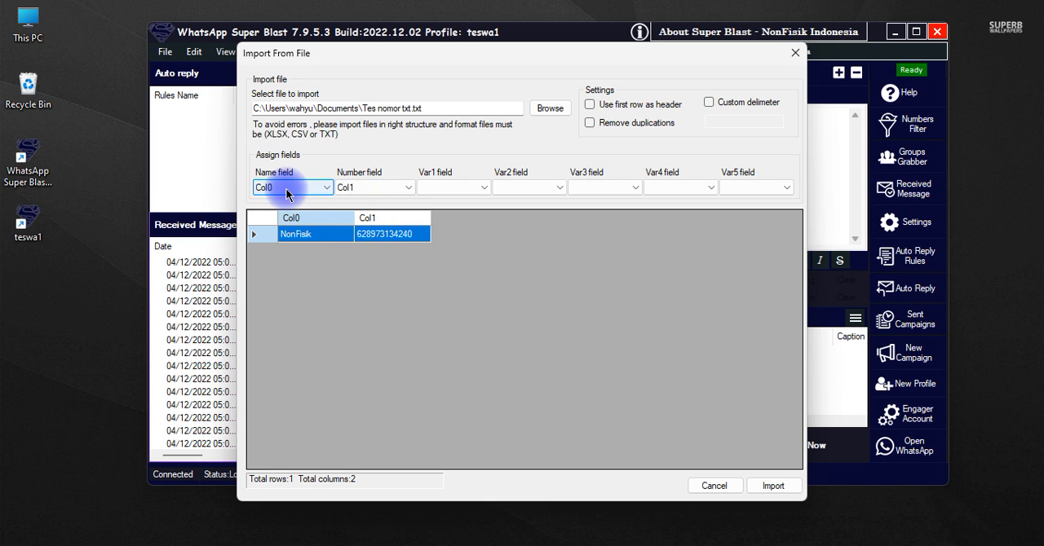
# Enable duplicate removal for the import, and try using the first row as header before switching that option back off
pyautogui.click(589, 123)
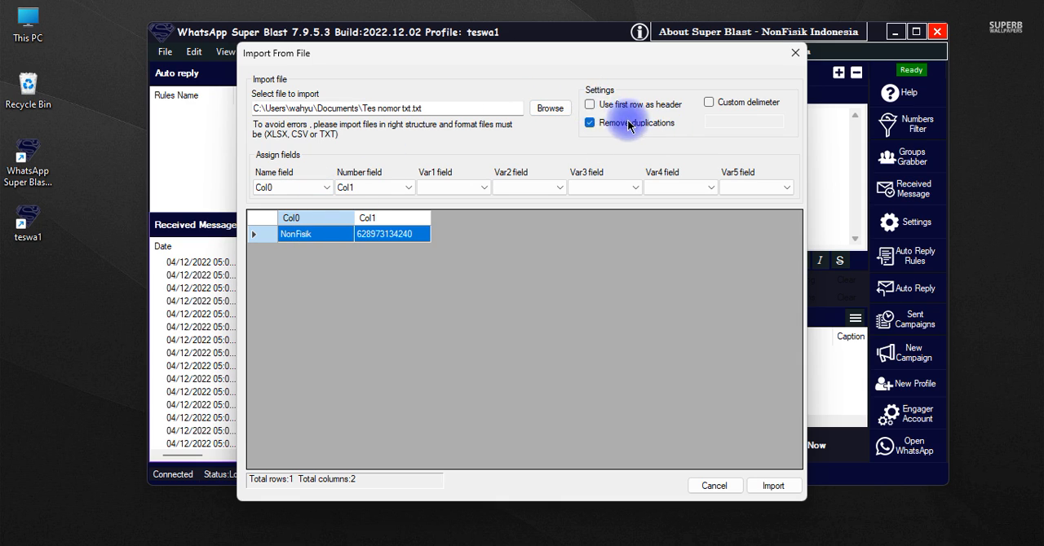
pyautogui.click(590, 105)
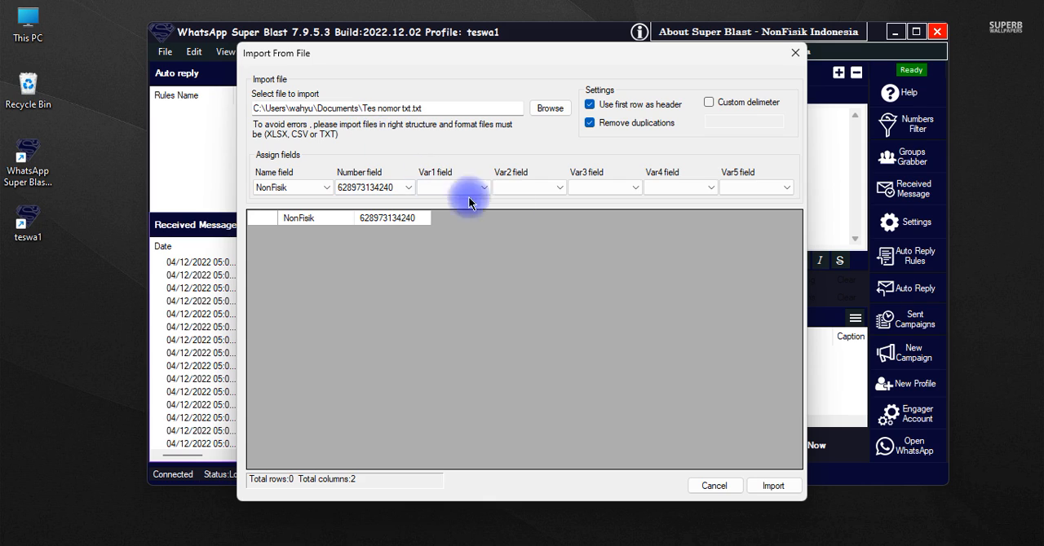
pyautogui.click(590, 105)
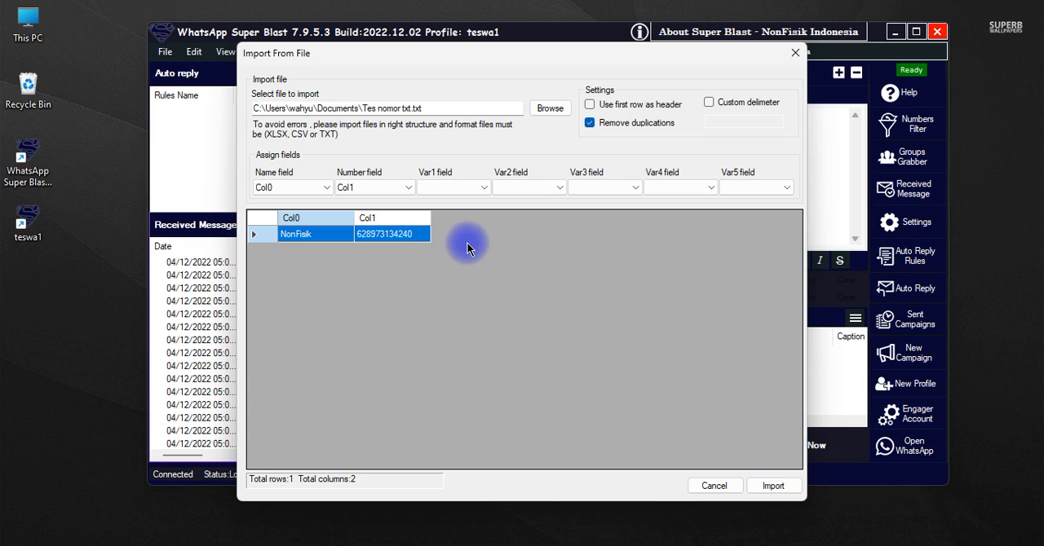
# Change the phone number in the Col1 preview cell and import the contact into the numbers list
pyautogui.click(416, 234)
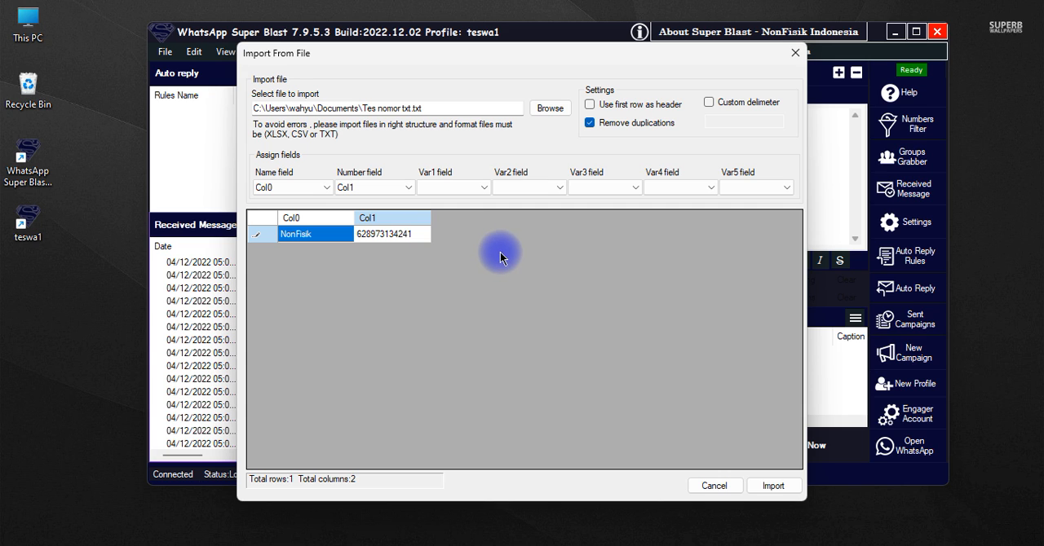
pyautogui.click(774, 486)
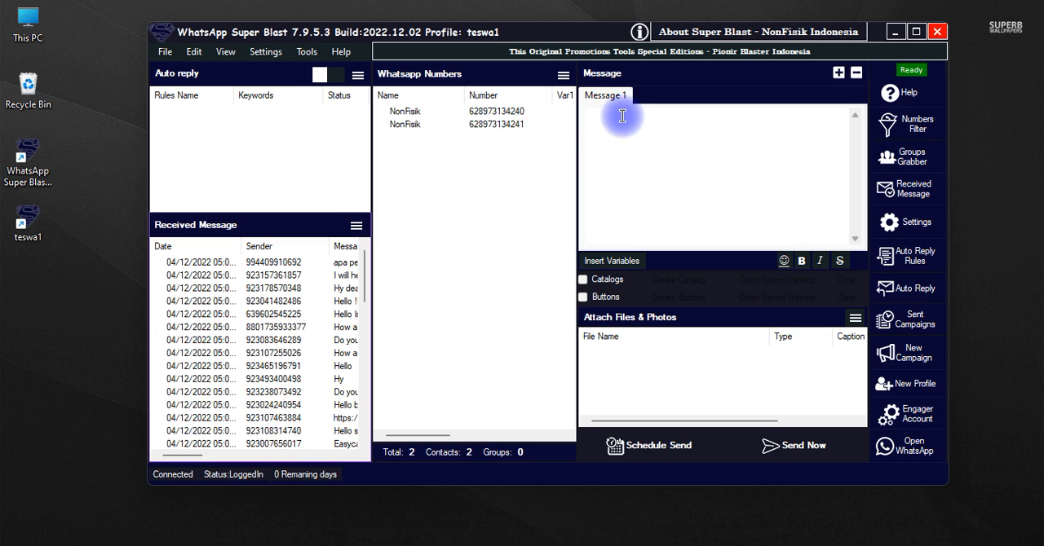
pyautogui.click(564, 76)
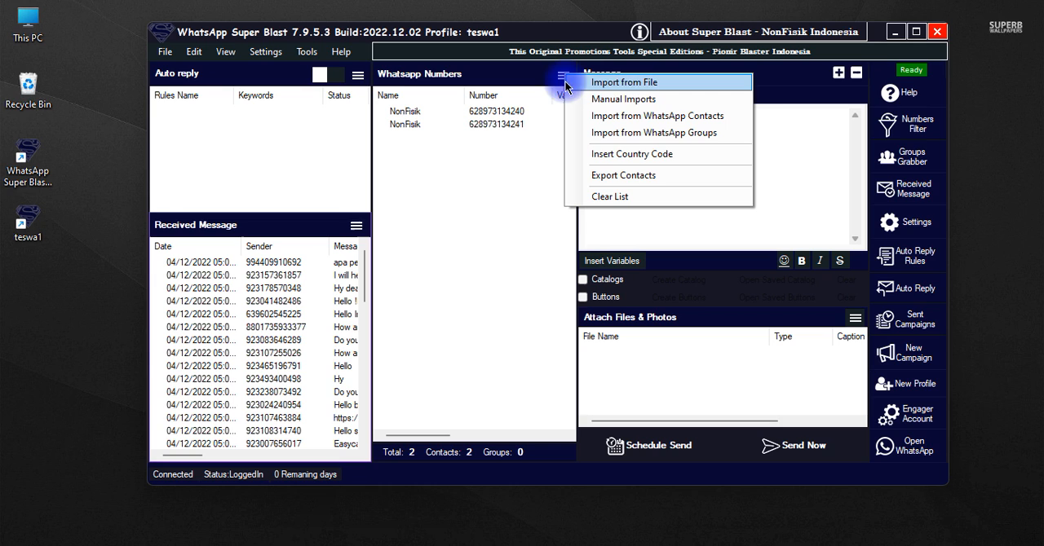
pyautogui.click(651, 85)
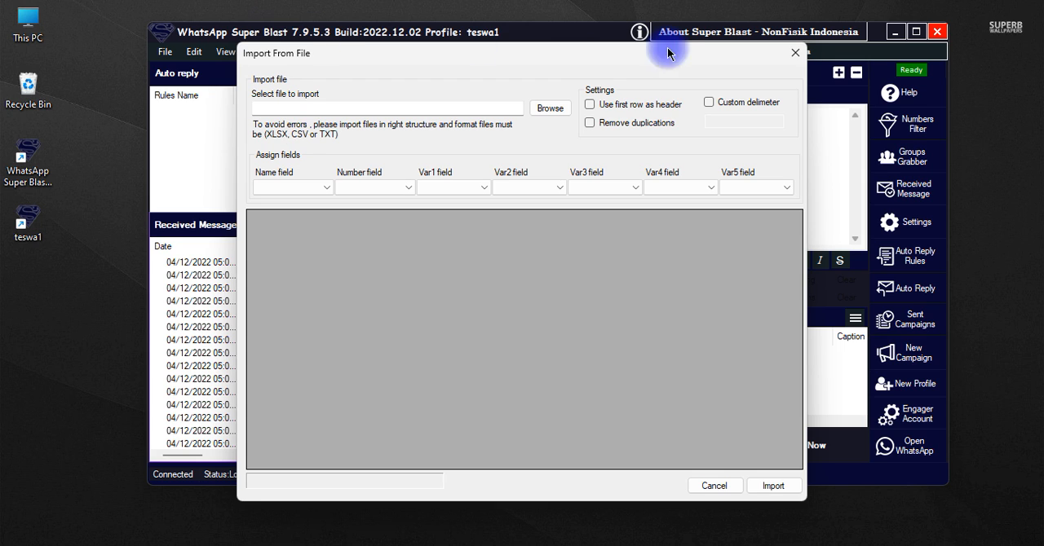
pyautogui.click(795, 53)
pyautogui.click(562, 75)
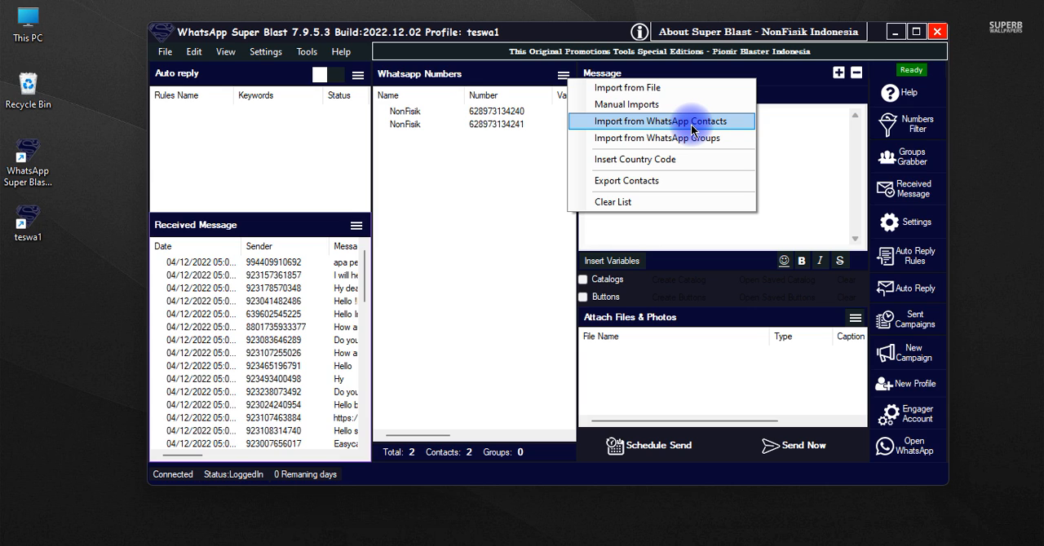
pyautogui.click(504, 155)
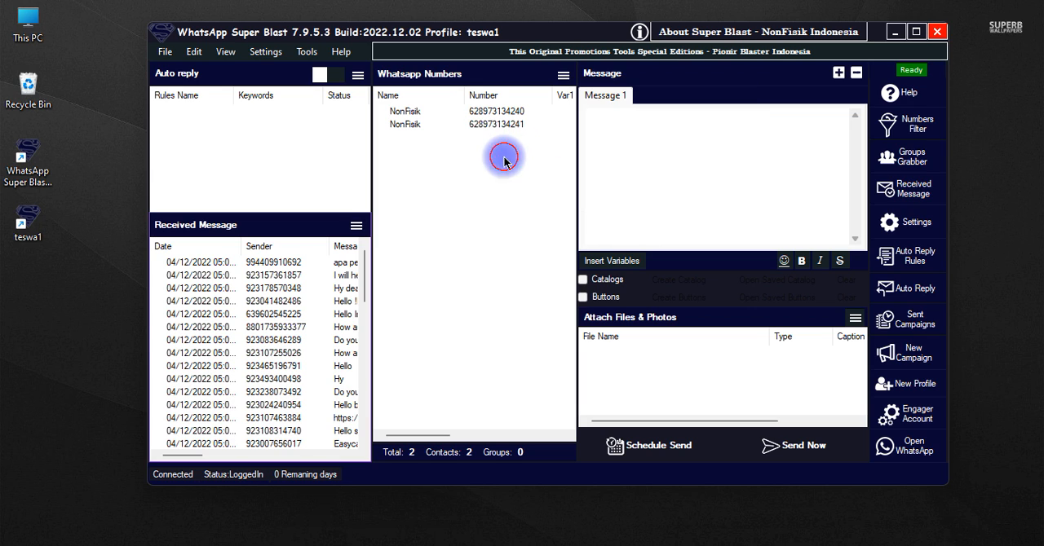
# Start a manual import and enter the contact's name and phone number on one line, separated by a comma
pyautogui.click(563, 75)
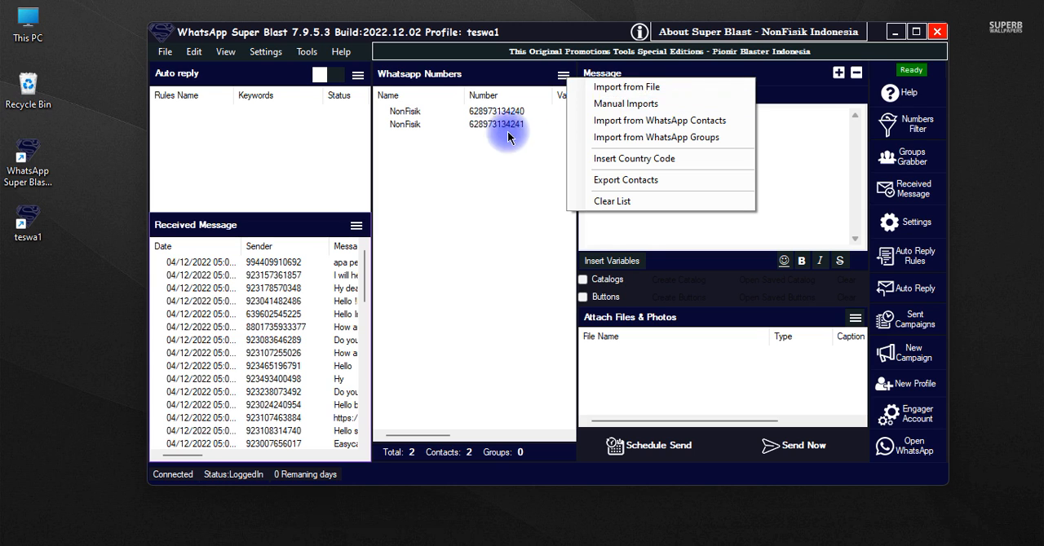
pyautogui.click(621, 108)
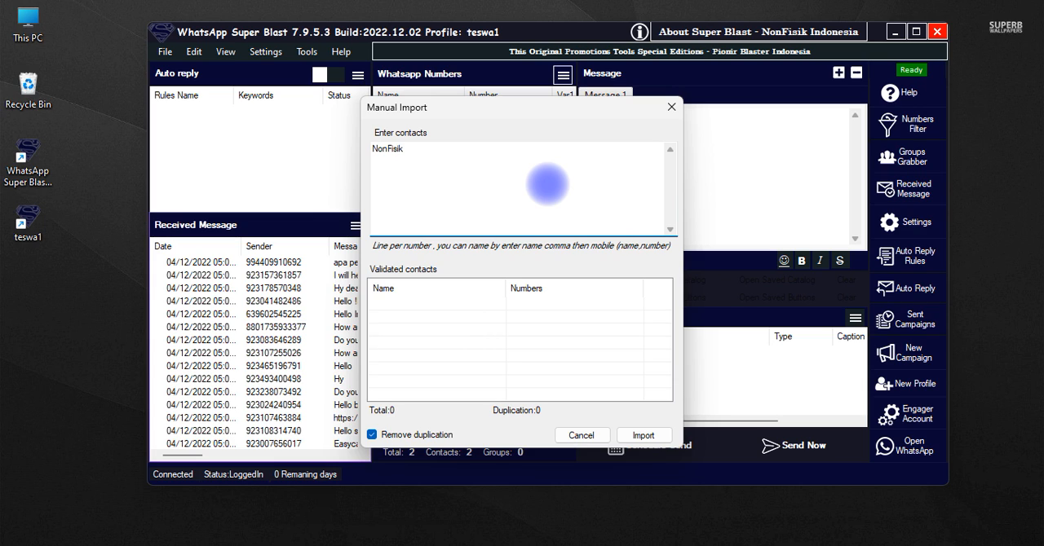
pyautogui.press('Tab')
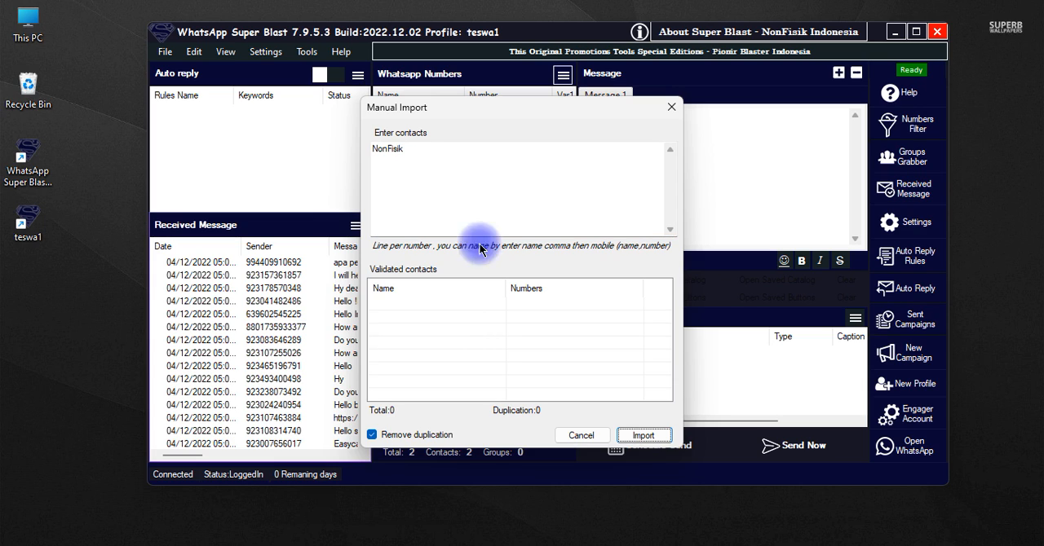
pyautogui.click(483, 160)
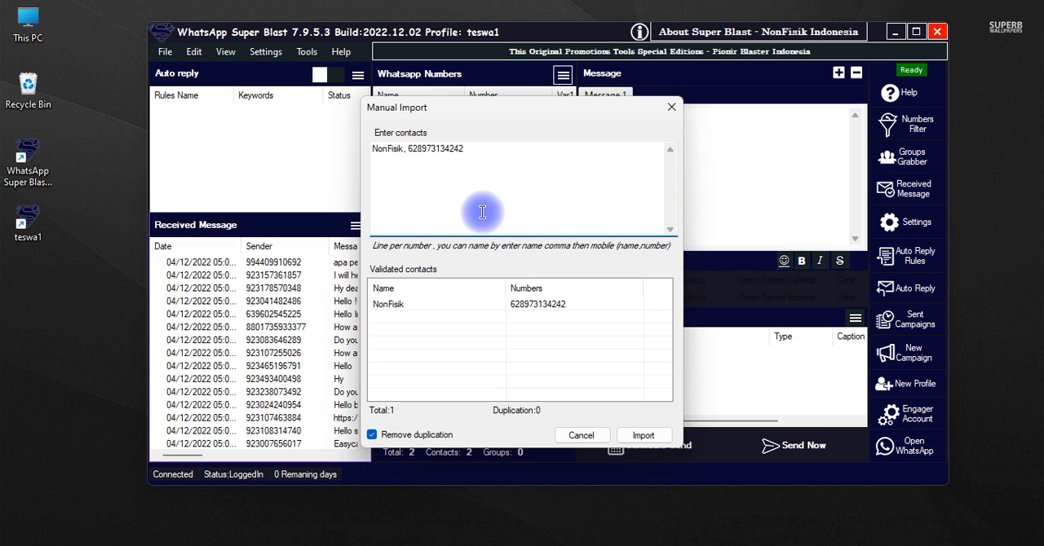
# Examine the structure of the entered contact line: the name, the separating comma and the phone number
pyautogui.moveTo(408, 148); pyautogui.dragTo(403, 149)
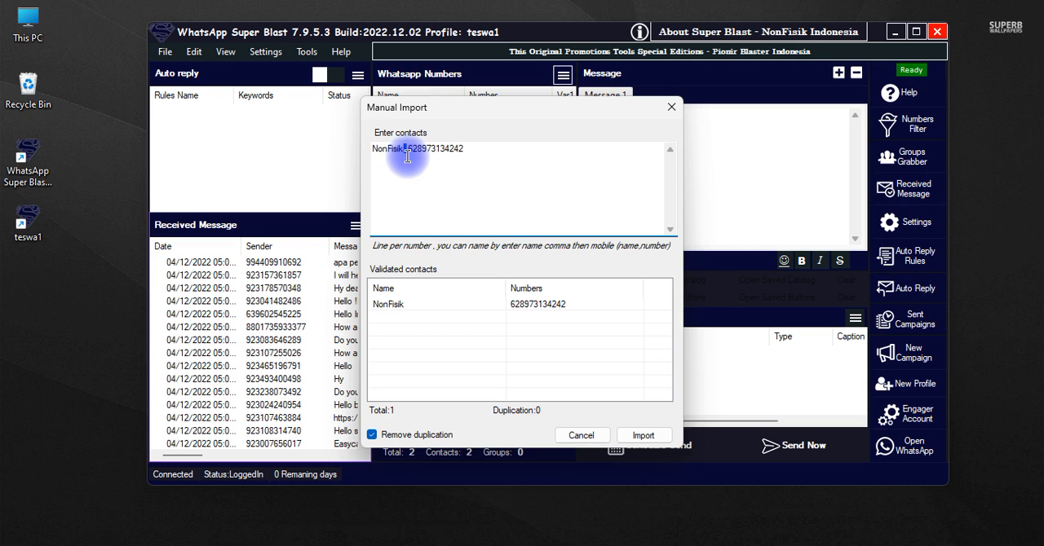
pyautogui.click(447, 206)
pyautogui.moveTo(406, 150); pyautogui.dragTo(337, 157)
pyautogui.moveTo(478, 151); pyautogui.dragTo(404, 151)
pyautogui.click(404, 151)
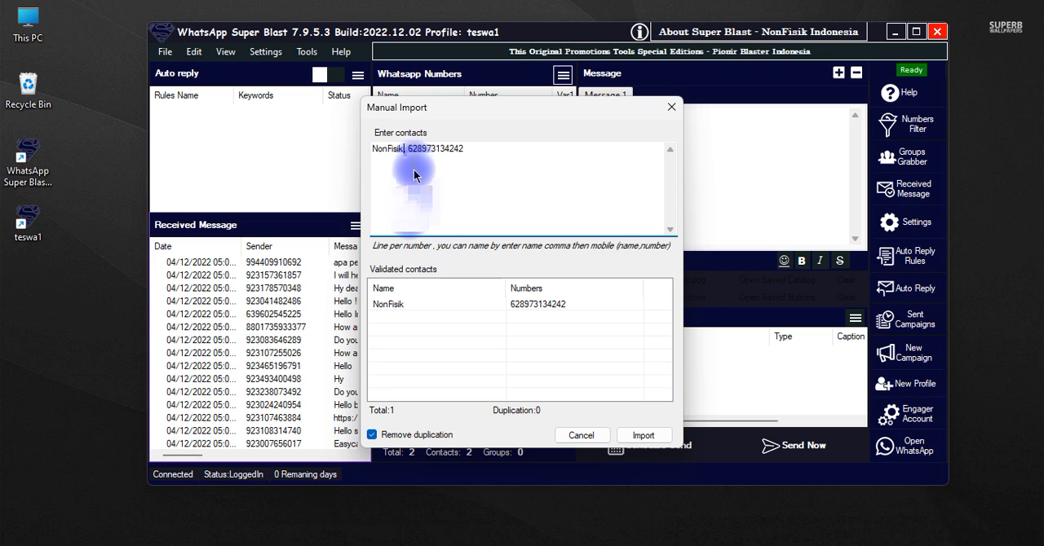
pyautogui.moveTo(405, 155); pyautogui.dragTo(349, 155)
pyautogui.moveTo(412, 151); pyautogui.dragTo(459, 165)
pyautogui.click(457, 218)
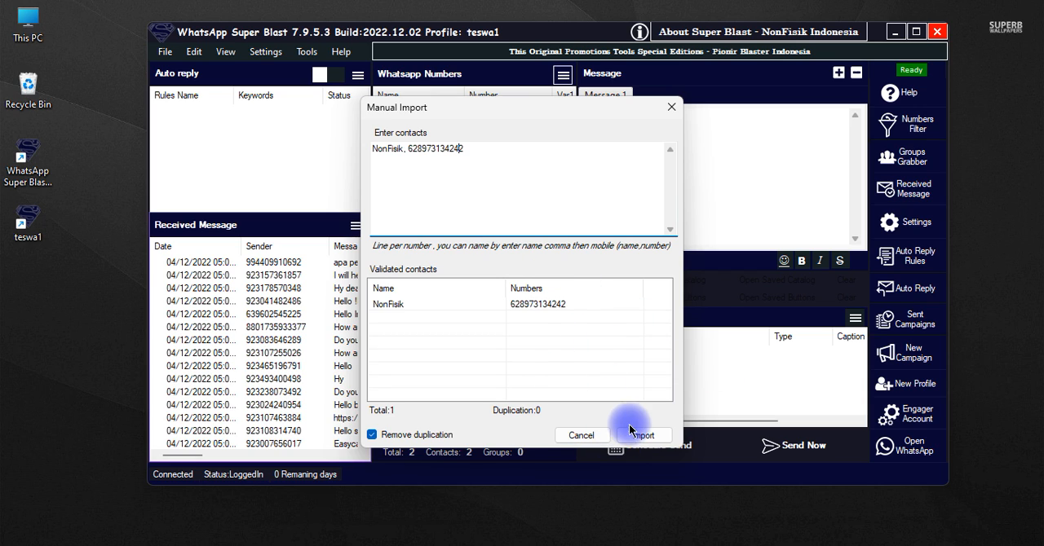
# Import the manually entered contact into the WhatsApp numbers list
pyautogui.click(656, 439)
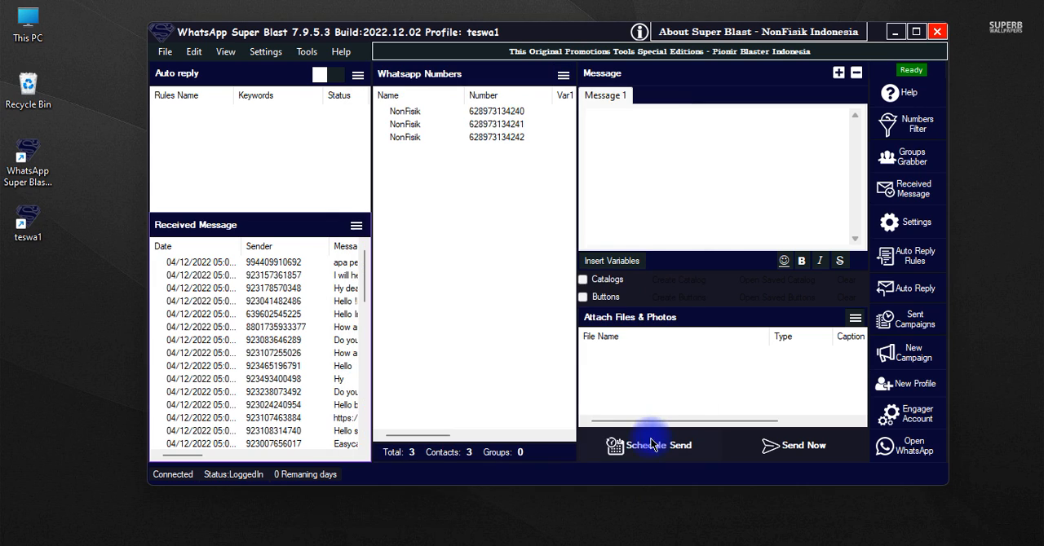
pyautogui.moveTo(428, 168); pyautogui.dragTo(485, 78)
pyautogui.click(503, 238)
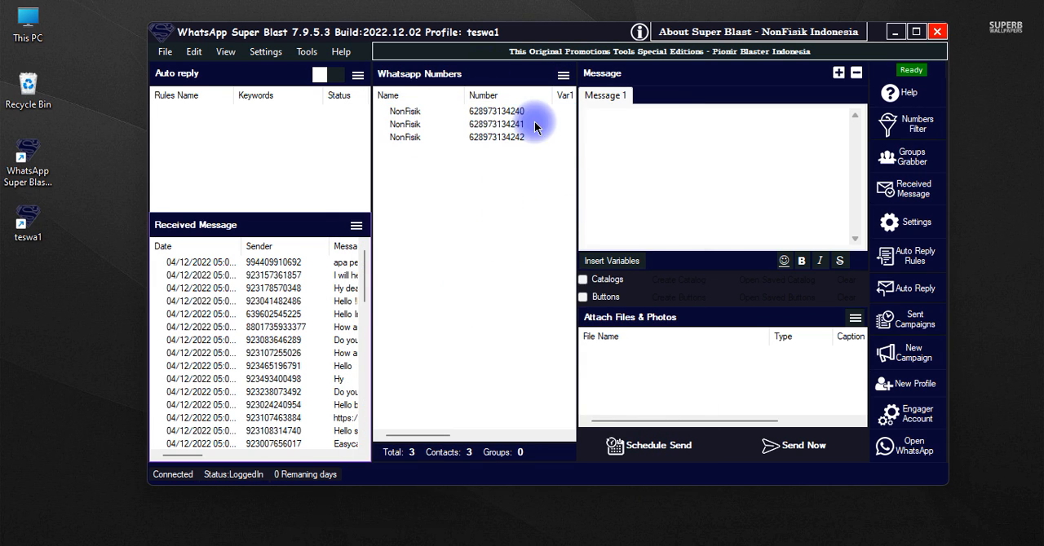
# Import the WhatsApp groups into the numbers list and look through the added entries
pyautogui.click(562, 75)
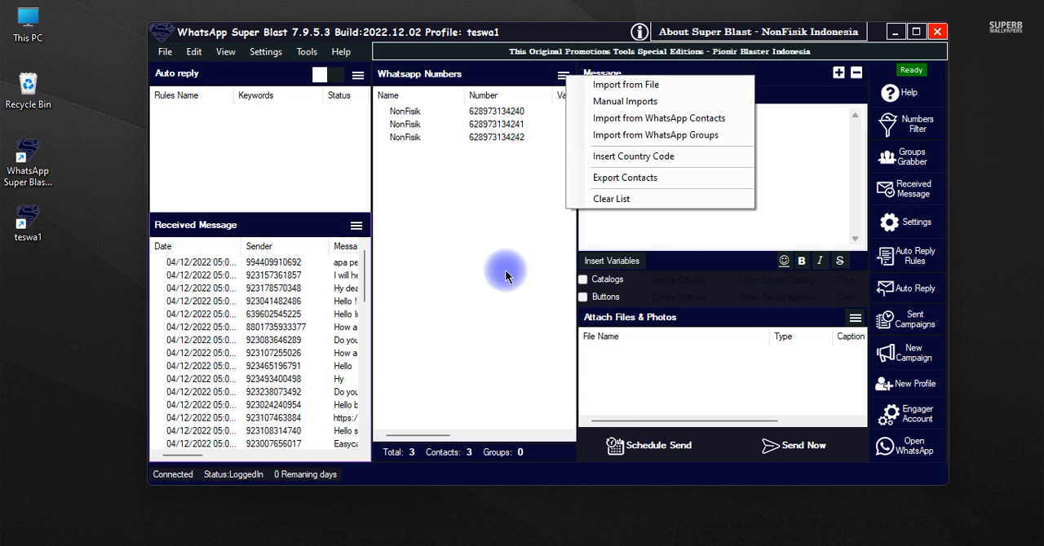
pyautogui.click(624, 138)
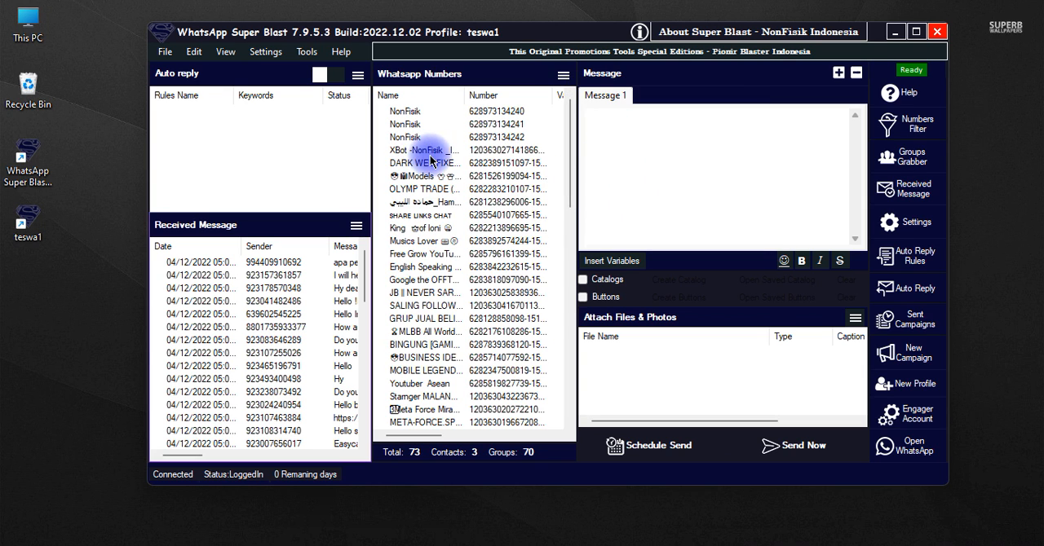
pyautogui.scroll(-7, 416, 187)
pyautogui.scroll(-9, 446, 301)
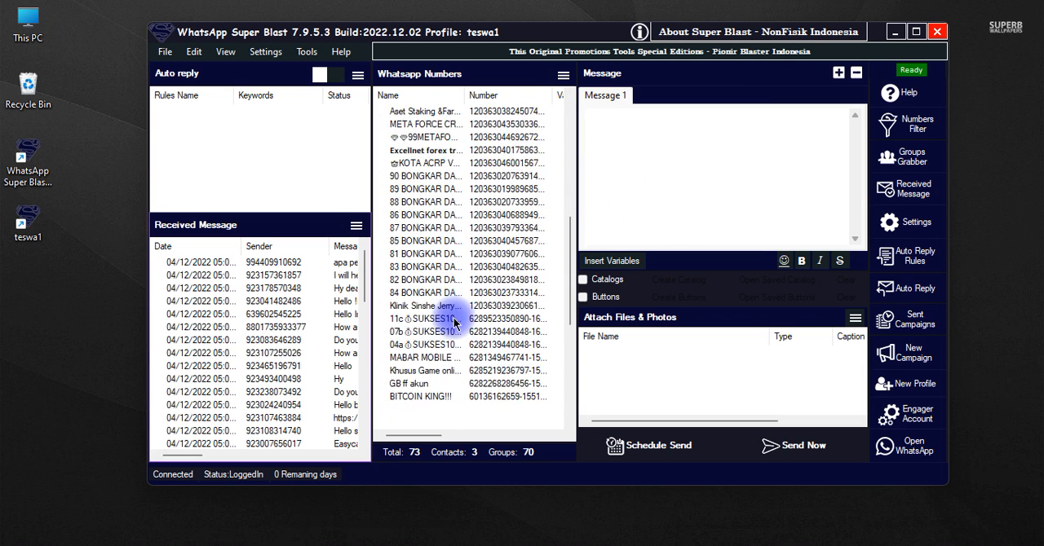
pyautogui.scroll(18, 430, 326)
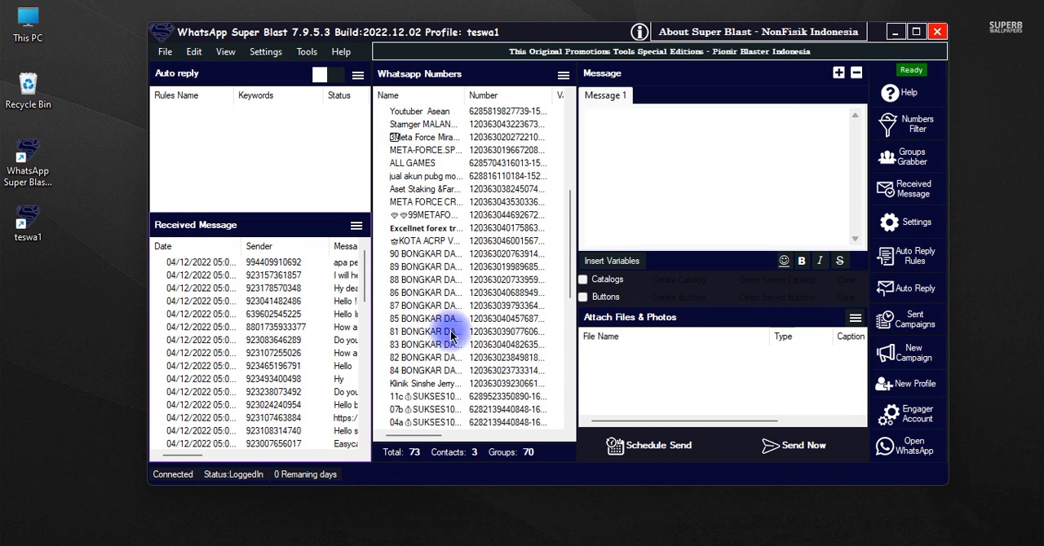
# Review the group names and IDs throughout the WhatsApp numbers list, along with the list's import options
pyautogui.click(562, 75)
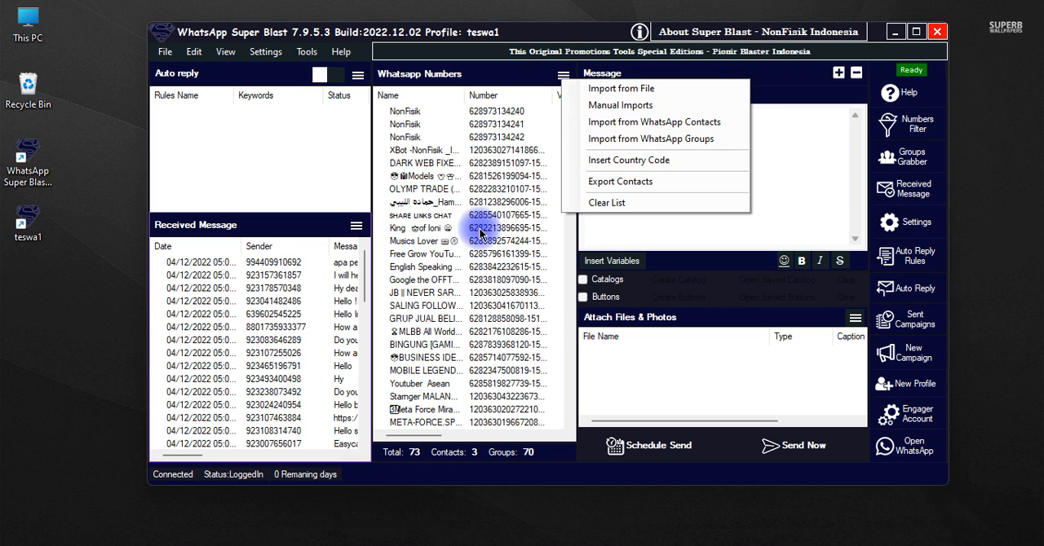
pyautogui.click(503, 164)
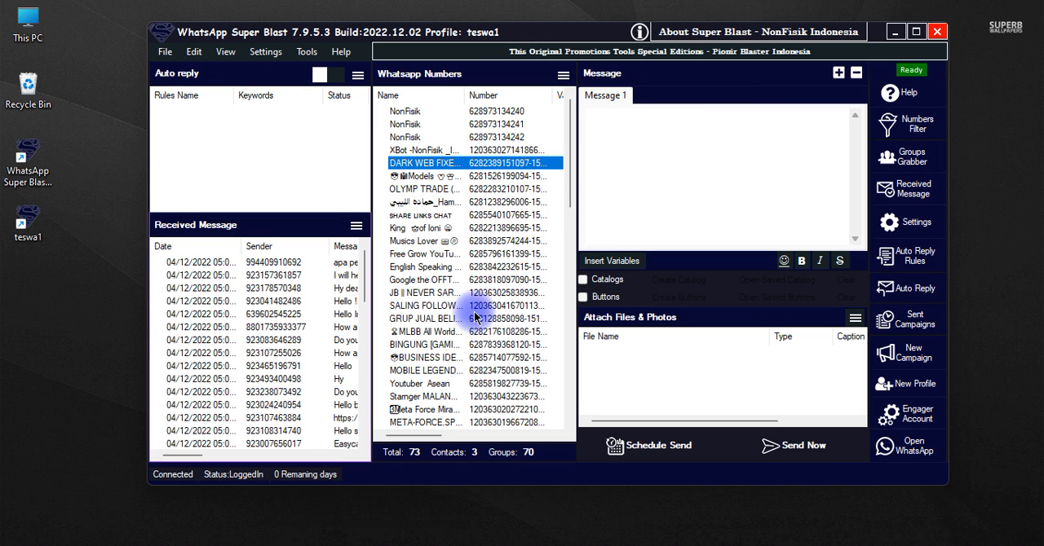
pyautogui.scroll(-6, 475, 318)
pyautogui.scroll(5, 473, 326)
pyautogui.scroll(1, 482, 310)
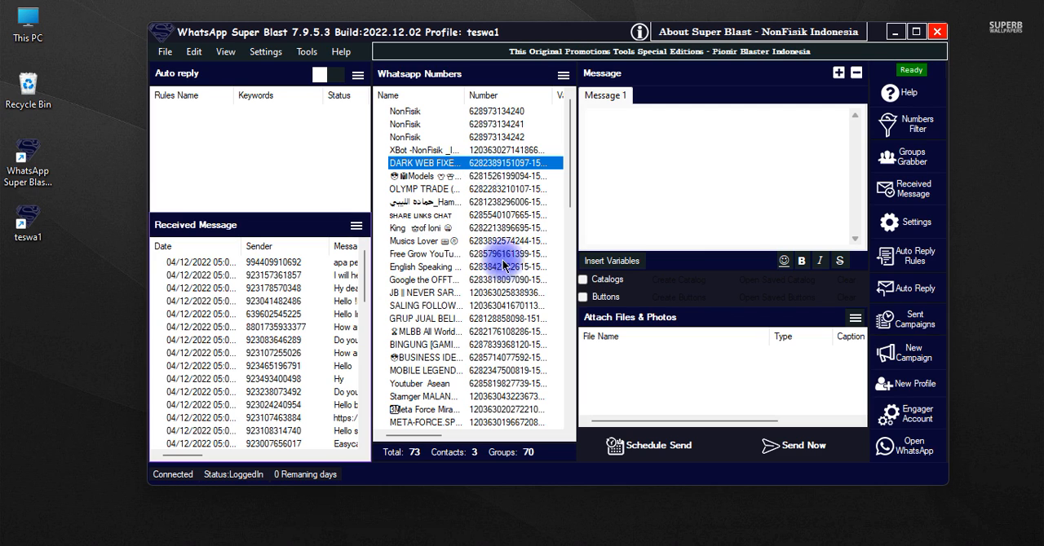
pyautogui.scroll(-5, 509, 281)
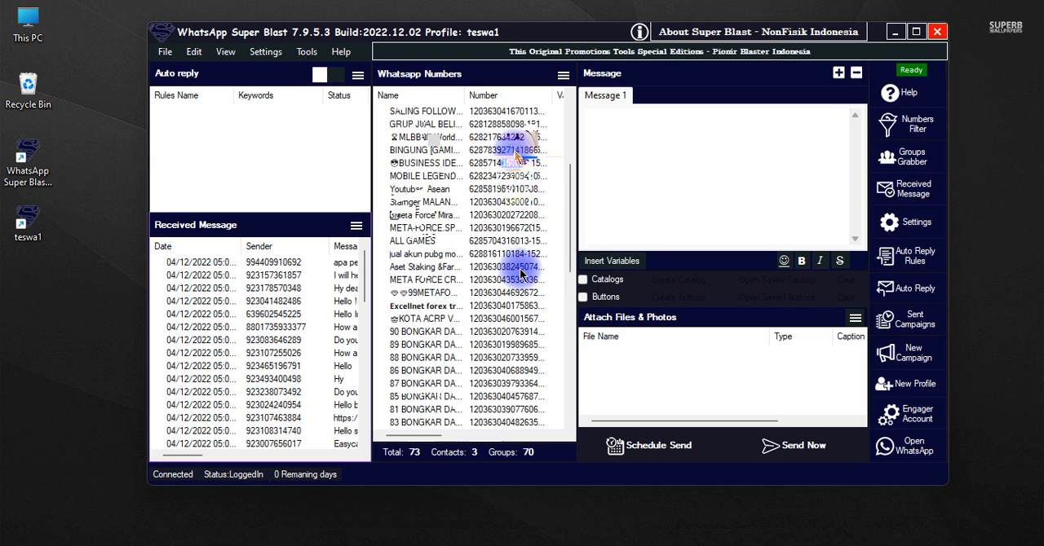
pyautogui.scroll(5, 515, 155)
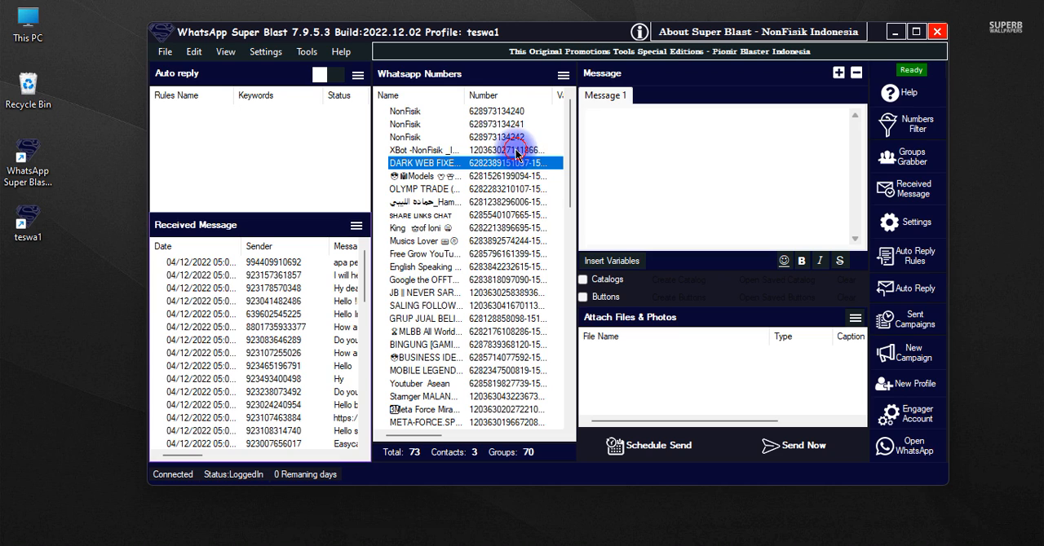
pyautogui.click(515, 152)
pyautogui.click(562, 75)
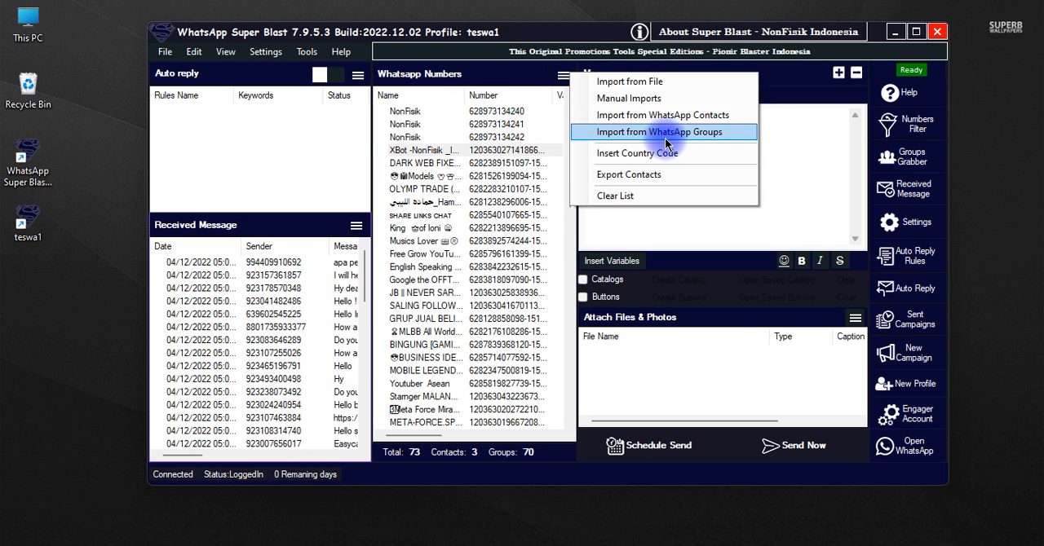
pyautogui.click(537, 190)
pyautogui.click(497, 154)
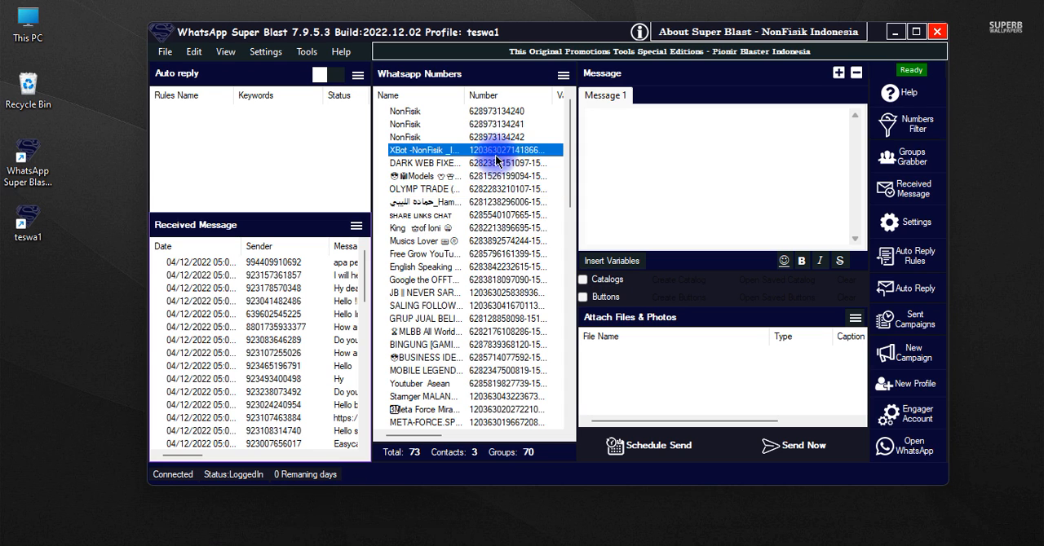
pyautogui.scroll(-15, 491, 245)
pyautogui.scroll(15, 492, 383)
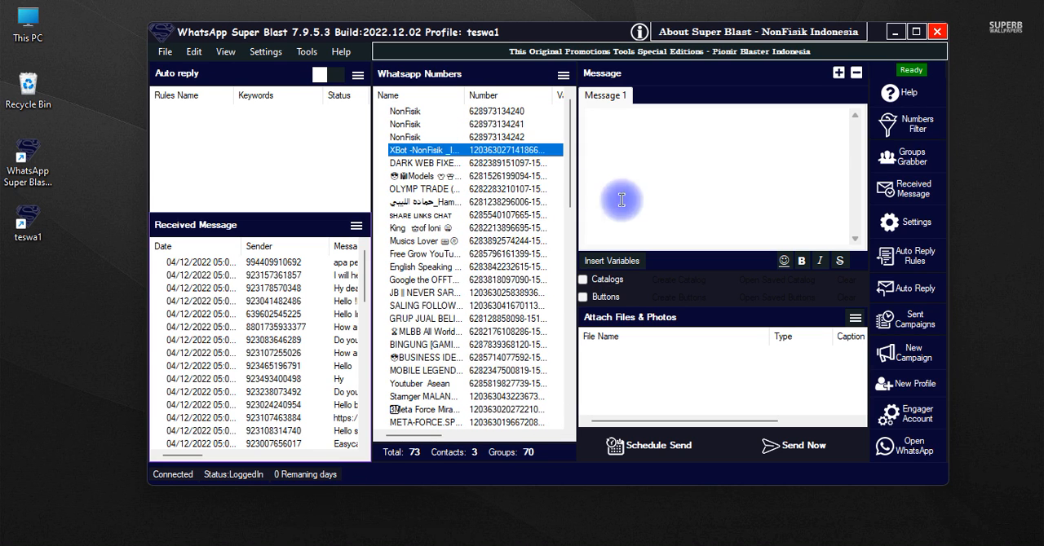
pyautogui.scroll(-1, 495, 263)
pyautogui.scroll(-12, 499, 341)
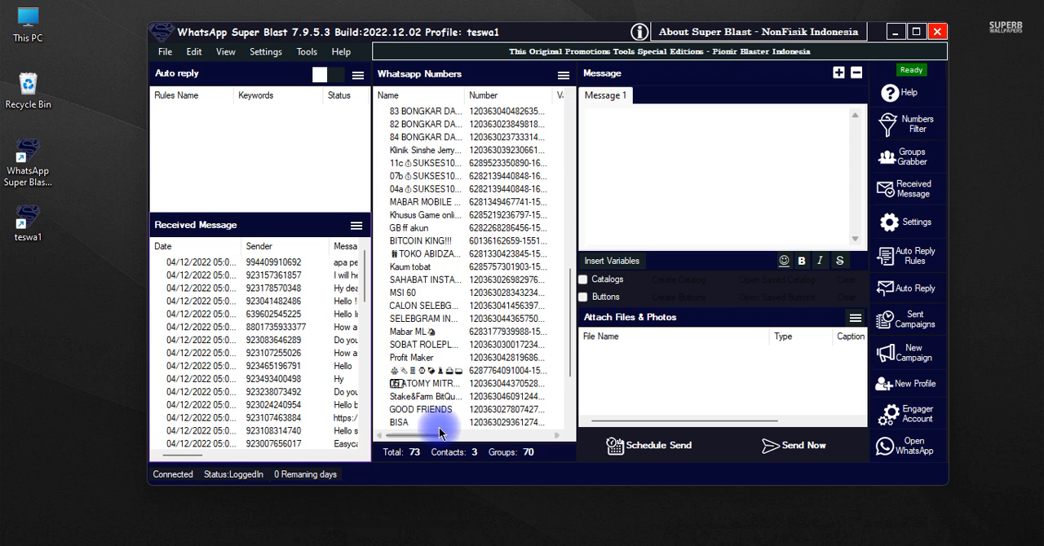
# Look through the imported contacts and groups in the WhatsApp numbers list
pyautogui.scroll(3, 482, 369)
pyautogui.scroll(10, 481, 369)
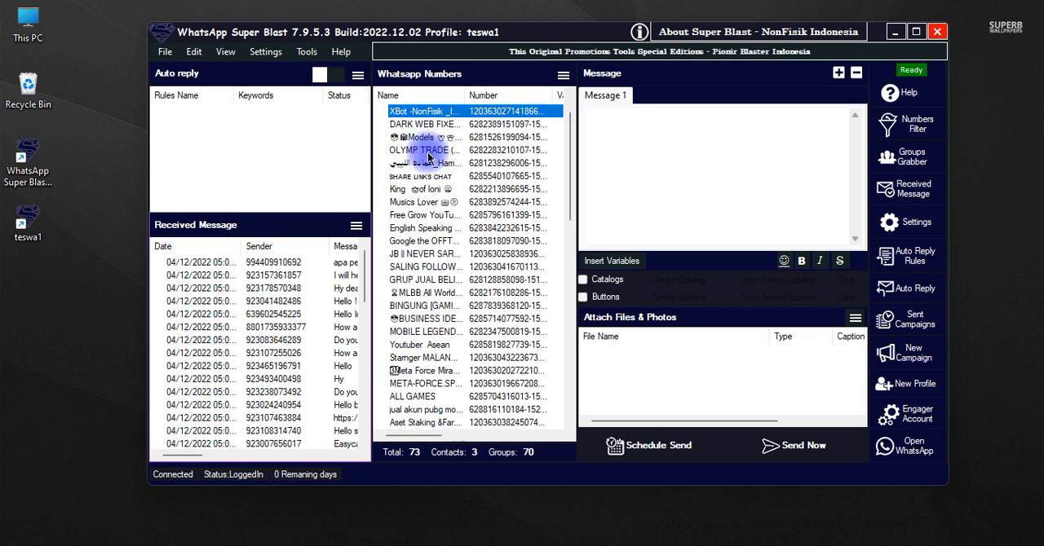
pyautogui.click(563, 74)
pyautogui.click(512, 152)
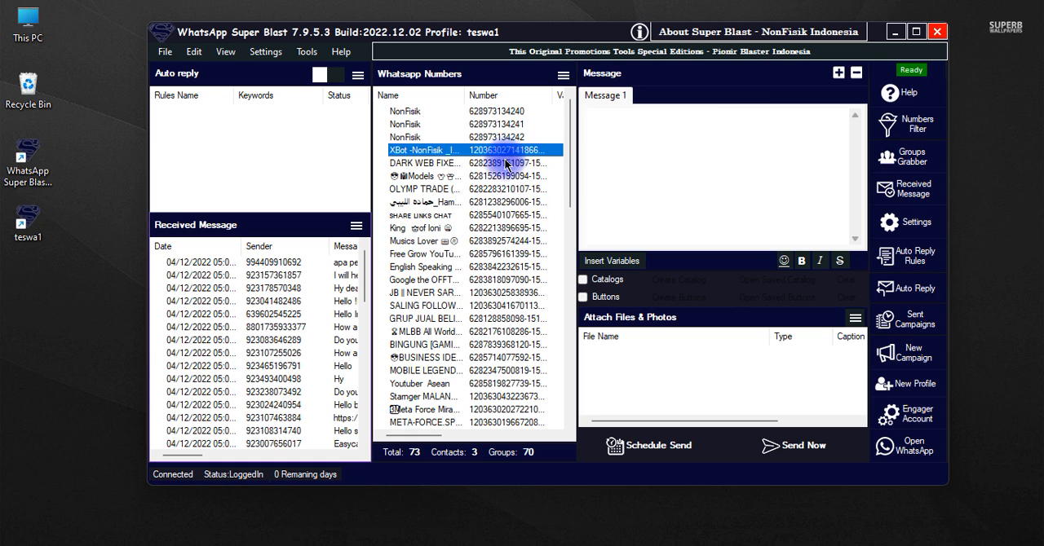
pyautogui.click(441, 345)
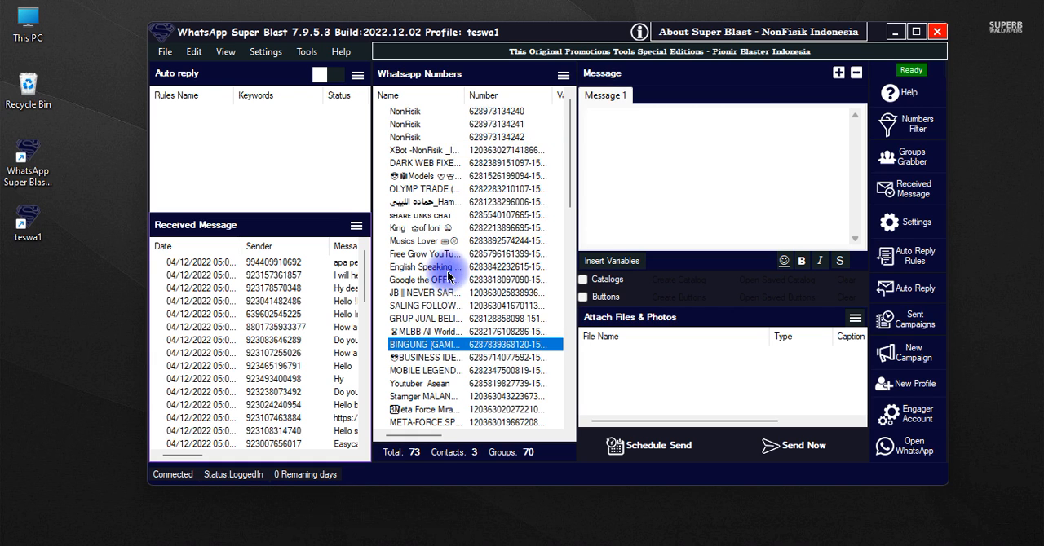
pyautogui.scroll(-7, 439, 309)
pyautogui.scroll(-9, 438, 274)
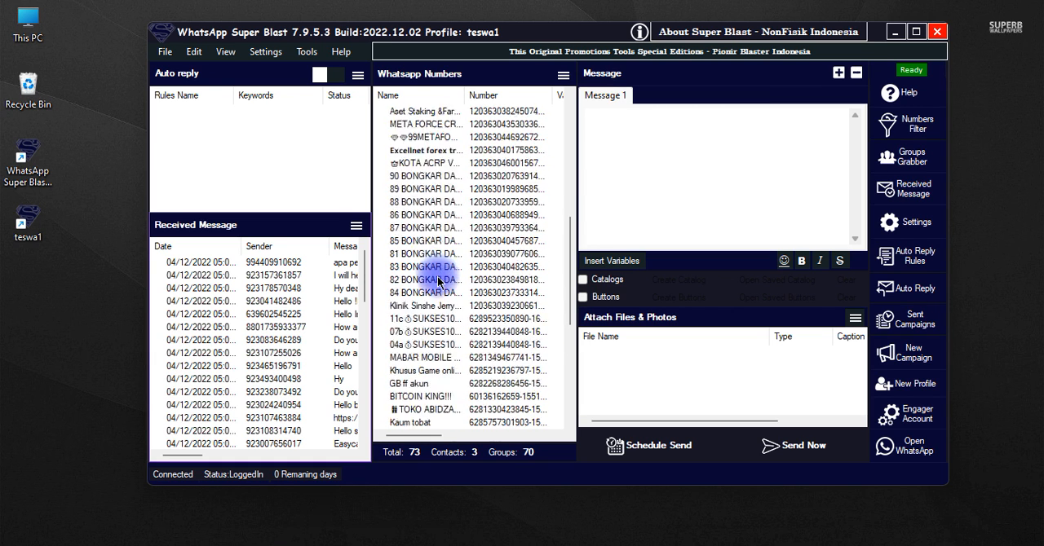
# Delete all imported groups except Tes xbot from the WhatsApp numbers list, keeping the three NonFisik contacts
pyautogui.click(430, 423)
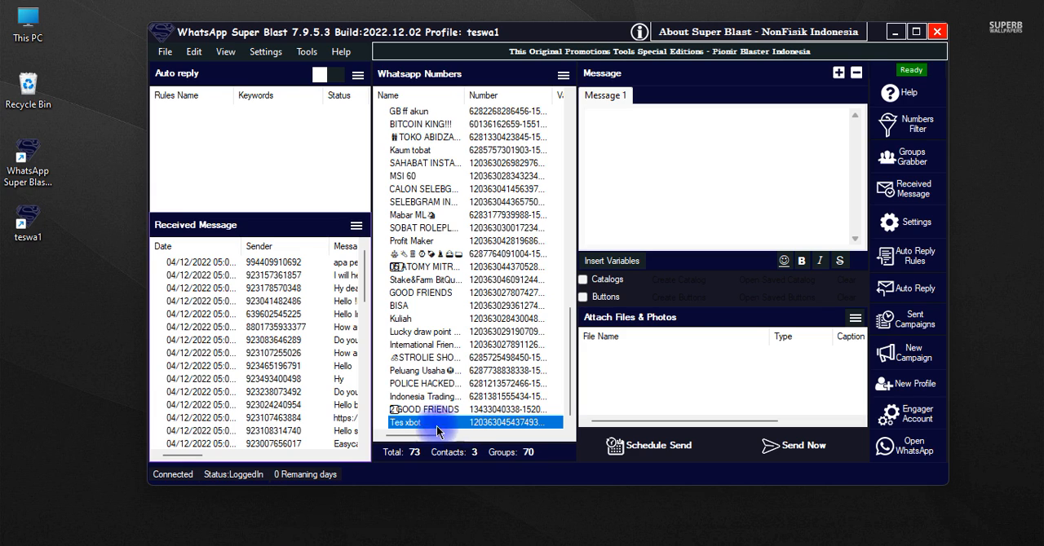
pyautogui.click(466, 411)
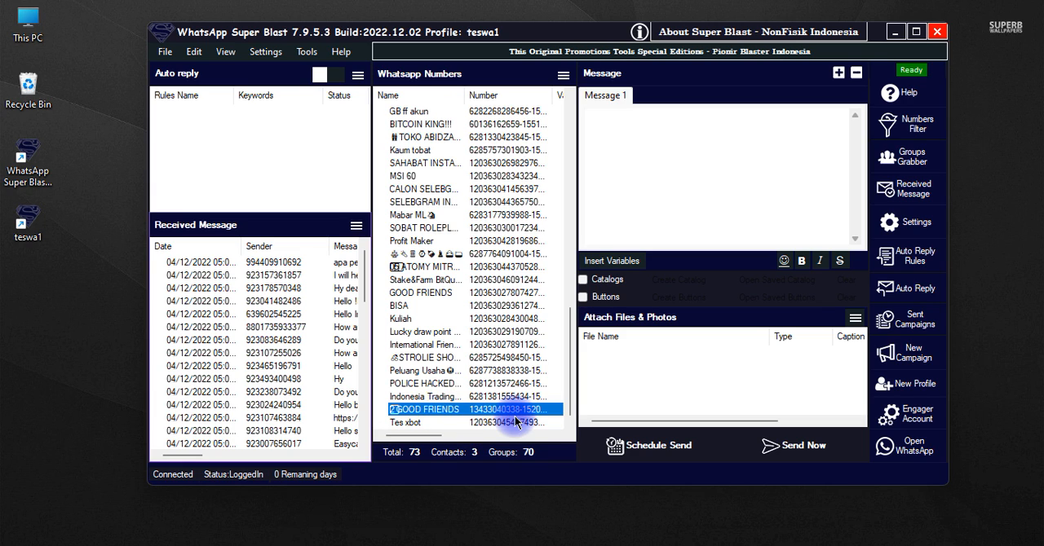
pyautogui.hotkey('shift', 'Up')
pyautogui.hotkey('shift', 'Up')
pyautogui.hotkey('shift', 'Up')
pyautogui.hotkey('shift', 'Up')
pyautogui.hotkey('shift', 'Up')
pyautogui.hotkey('shift', 'Up')
pyautogui.hotkey('shift', 'Up')
pyautogui.hotkey('shift', 'Up')
pyautogui.hotkey('shift', 'Up')
pyautogui.hotkey('shift', 'Up')
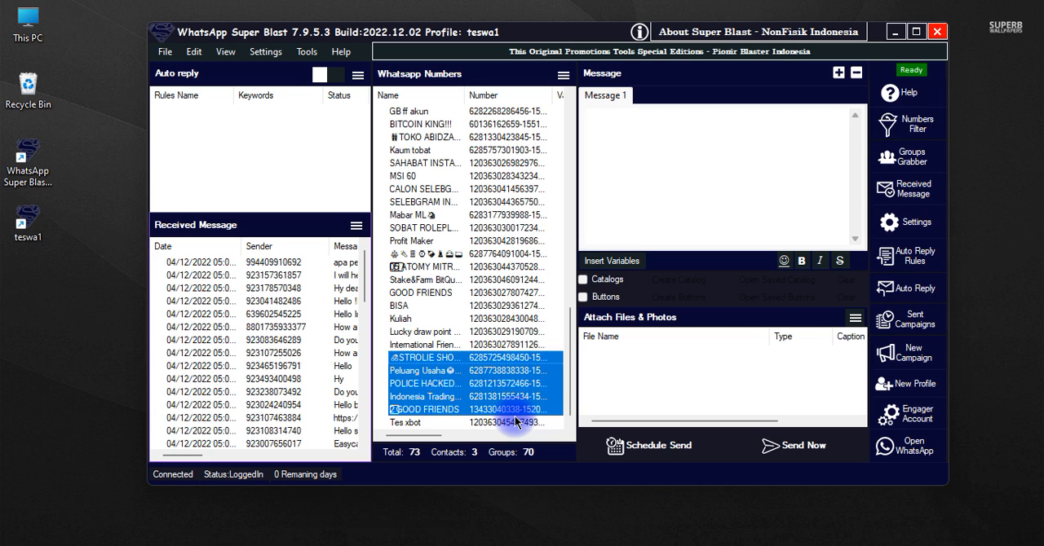
pyautogui.hotkey('shift', 'Up')
pyautogui.hotkey('shift', 'Up')
pyautogui.hotkey('shift', 'Up')
pyautogui.hotkey('shift', 'Up')
pyautogui.hotkey('shift', 'Up')
pyautogui.hotkey('shift', 'Up')
pyautogui.hotkey('shift', 'Up')
pyautogui.hotkey('shift', 'Up')
pyautogui.hotkey('shift', 'Up')
pyautogui.hotkey('shift', 'Up')
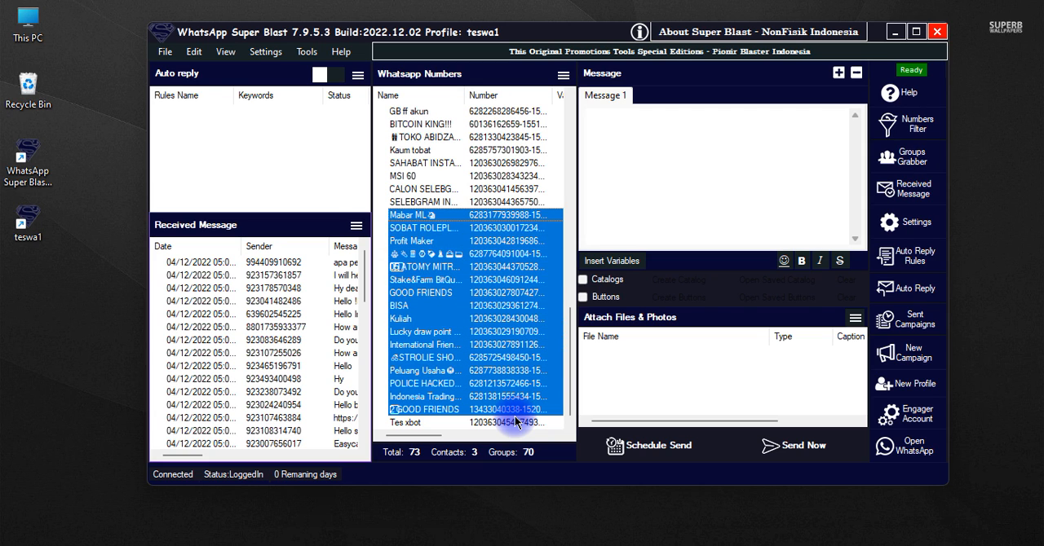
pyautogui.hotkey('shift', 'Up')
pyautogui.hotkey('shift', 'Up')
pyautogui.hotkey('shift', 'Up')
pyautogui.hotkey('shift', 'Up')
pyautogui.hotkey('shift', 'Up')
pyautogui.hotkey('shift', 'Up')
pyautogui.hotkey('shift', 'Up')
pyautogui.hotkey('shift', 'Up')
pyautogui.hotkey('shift', 'Up')
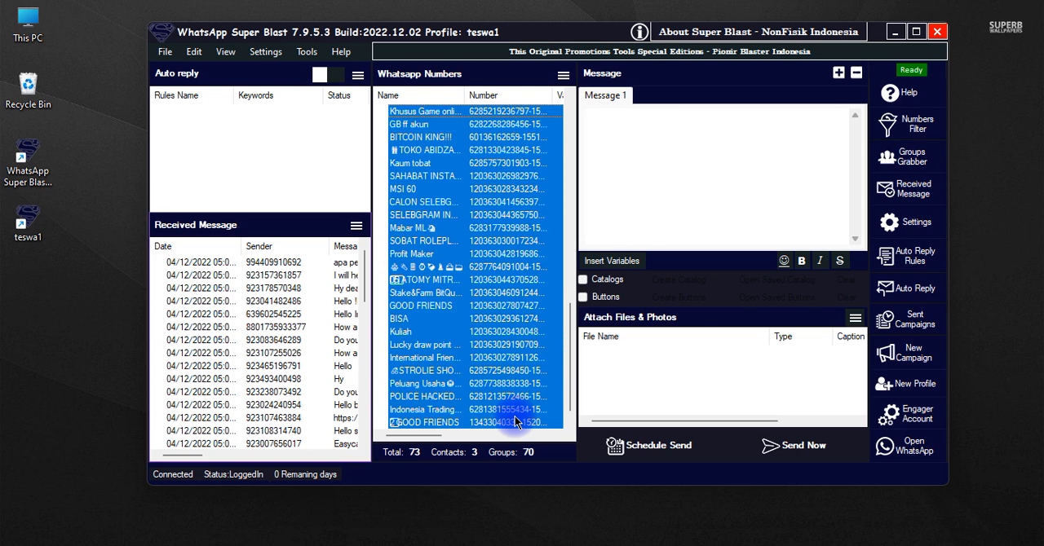
pyautogui.hotkey('shift', 'Up')
pyautogui.hotkey('shift', 'Up')
pyautogui.hotkey('shift', 'Up')
pyautogui.hotkey('shift', 'Up')
pyautogui.hotkey('shift', 'Up')
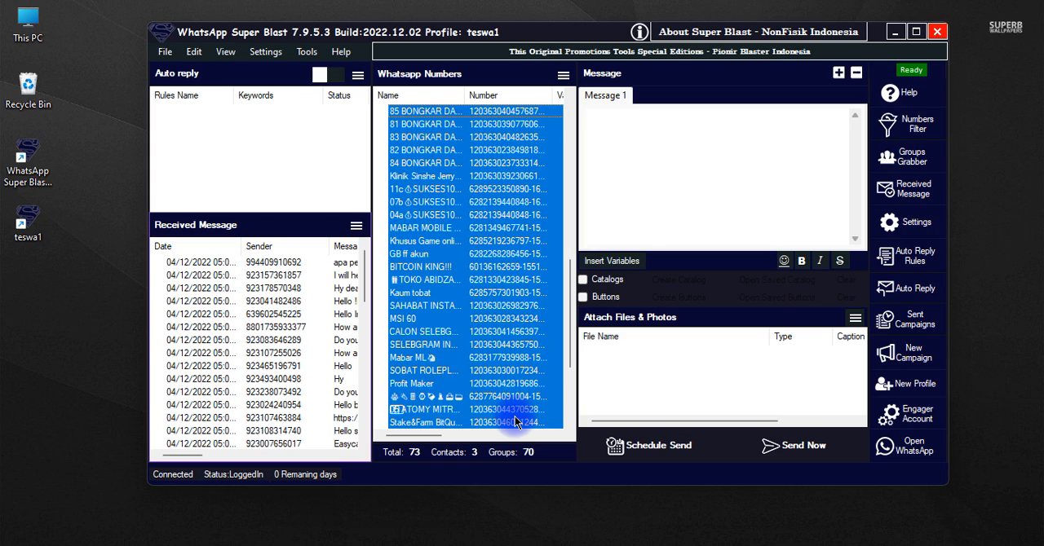
pyautogui.hotkey('shift', 'Up')
pyautogui.hotkey('shift', 'Up')
pyautogui.hotkey('shift', 'Up')
pyautogui.hotkey('shift', 'Up')
pyautogui.hotkey('shift', 'Up')
pyautogui.hotkey('shift', 'Up')
pyautogui.hotkey('shift', 'Up')
pyautogui.hotkey('shift', 'Up')
pyautogui.hotkey('shift', 'Up')
pyautogui.hotkey('shift', 'Up')
pyautogui.hotkey('shift', 'Up')
pyautogui.hotkey('shift', 'Up')
pyautogui.hotkey('shift', 'Up')
pyautogui.hotkey('shift', 'Up')
pyautogui.hotkey('shift', 'Up')
pyautogui.hotkey('shift', 'Up')
pyautogui.hotkey('shift', 'Up')
pyautogui.hotkey('shift', 'Up')
pyautogui.hotkey('shift', 'Up')
pyautogui.hotkey('shift', 'Up')
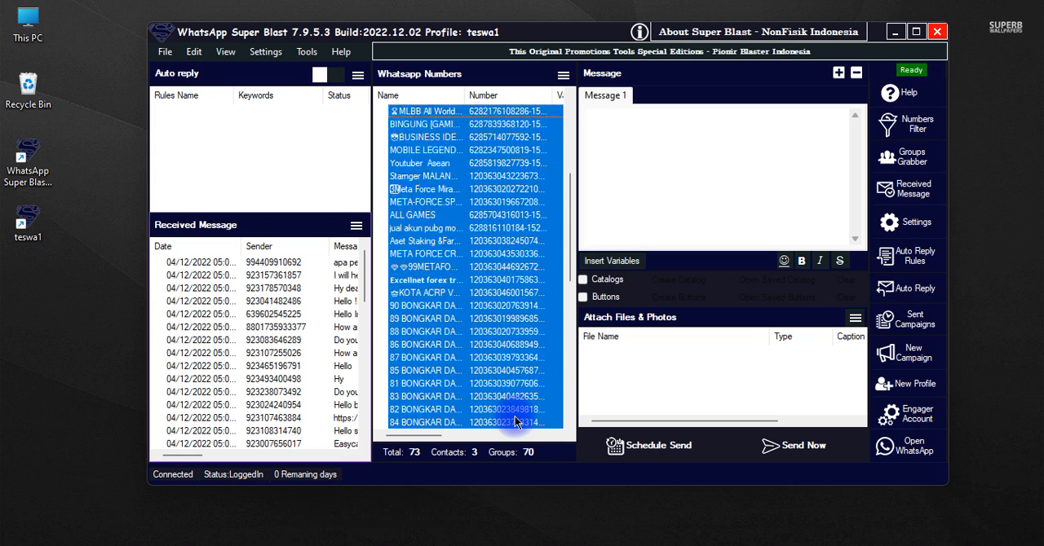
pyautogui.hotkey('shift', 'Up')
pyautogui.hotkey('shift', 'Up')
pyautogui.hotkey('shift', 'Down')
pyautogui.hotkey('shift', 'Down')
pyautogui.hotkey('shift', 'Down')
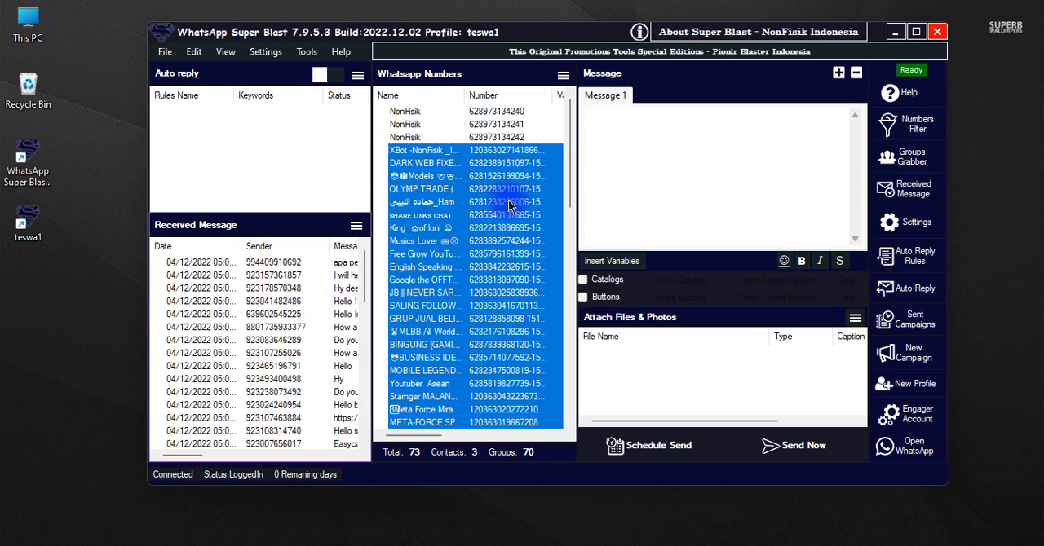
pyautogui.click(567, 81)
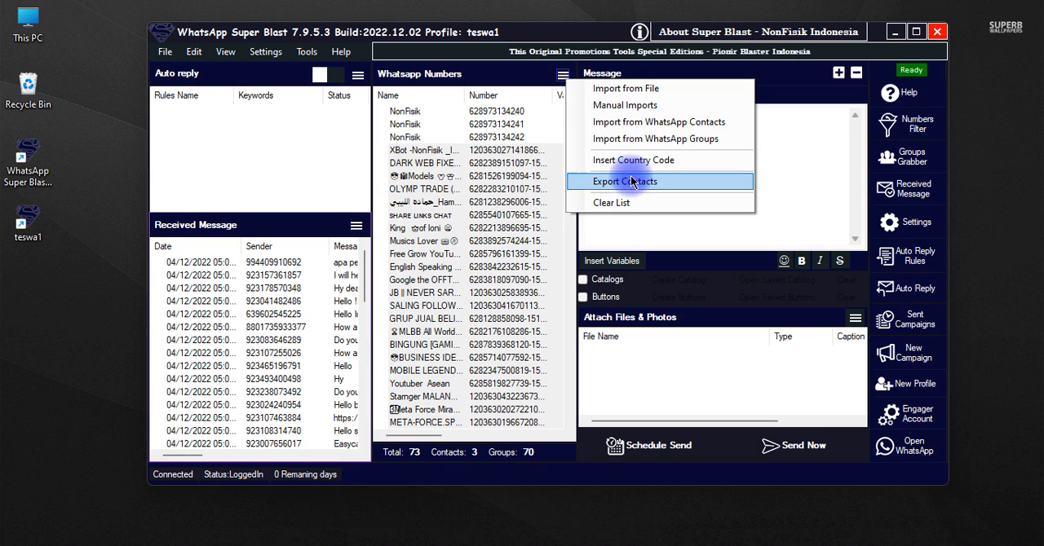
pyautogui.rightClick(466, 155)
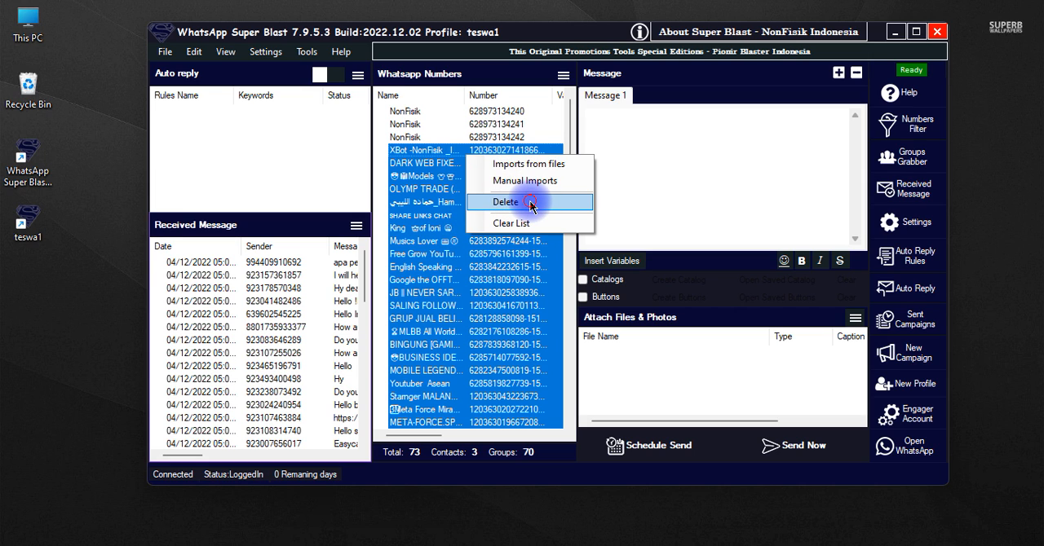
pyautogui.click(530, 208)
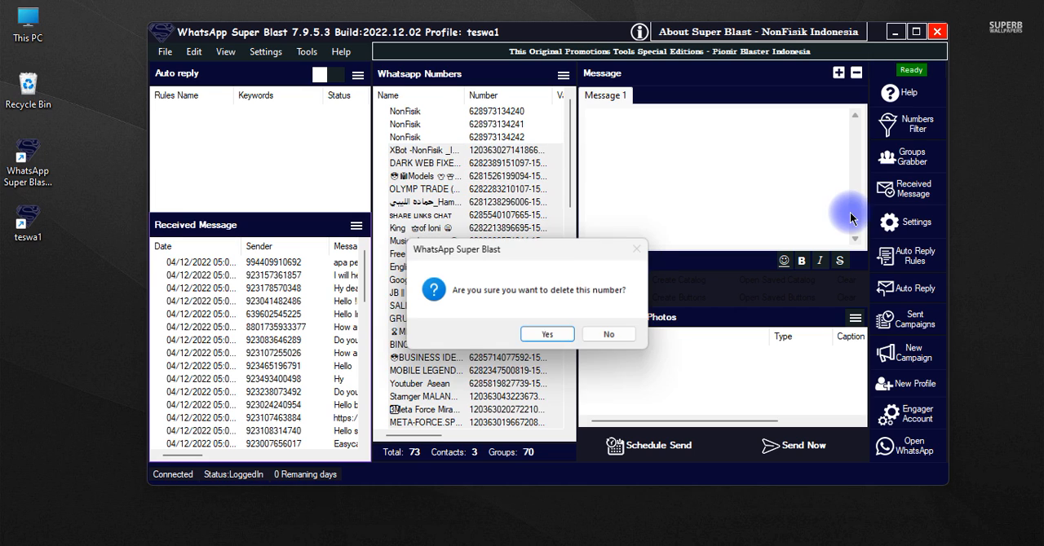
pyautogui.click(549, 340)
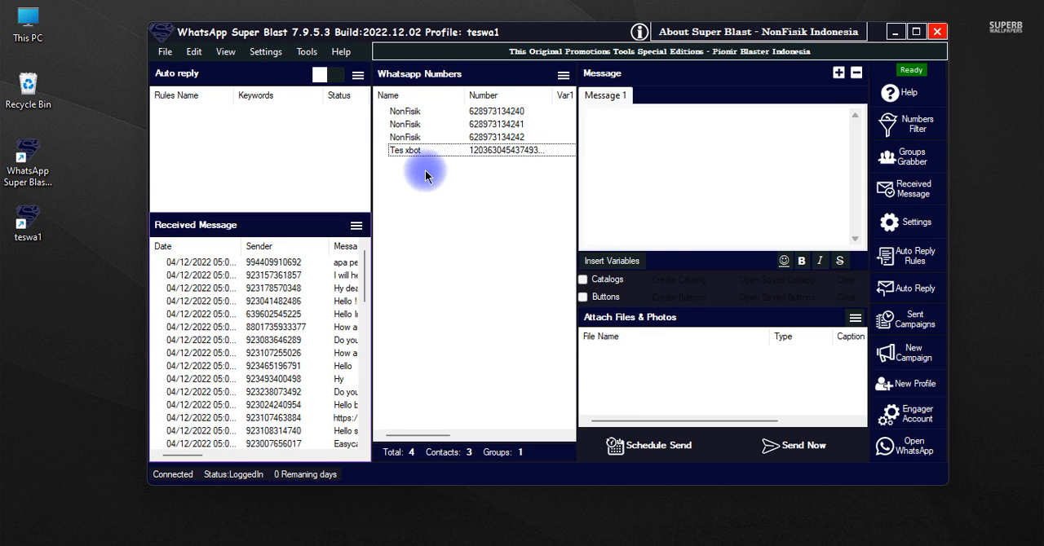
# Check the remaining Tes xbot group and the NonFisik contacts in the numbers list
pyautogui.click(461, 154)
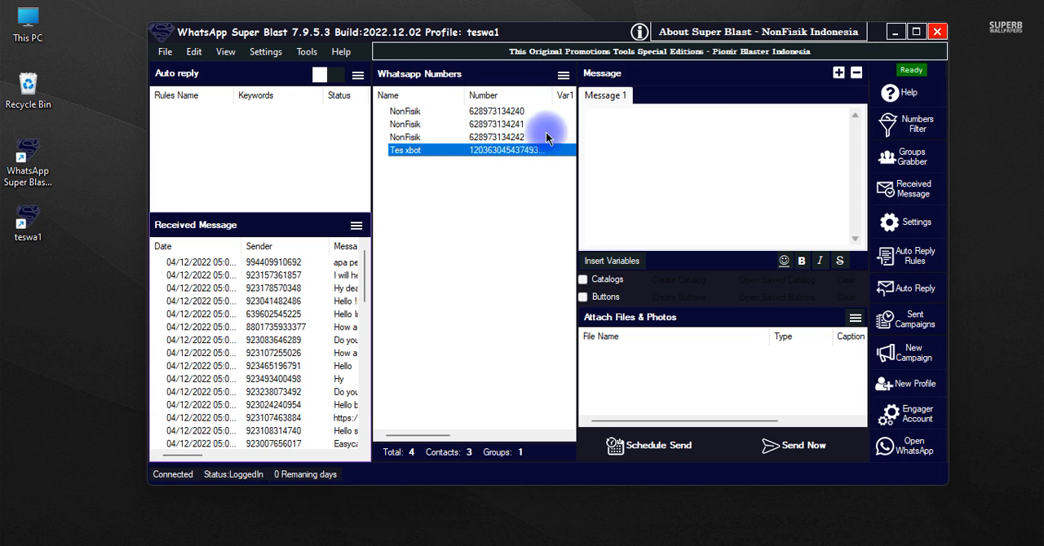
pyautogui.click(526, 111)
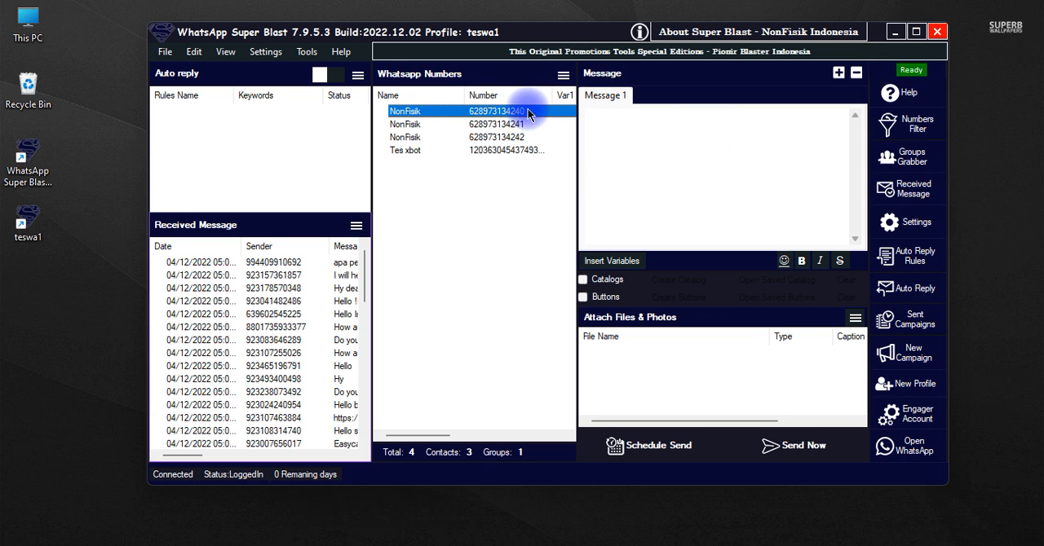
pyautogui.click(518, 137)
pyautogui.click(522, 125)
pyautogui.click(519, 137)
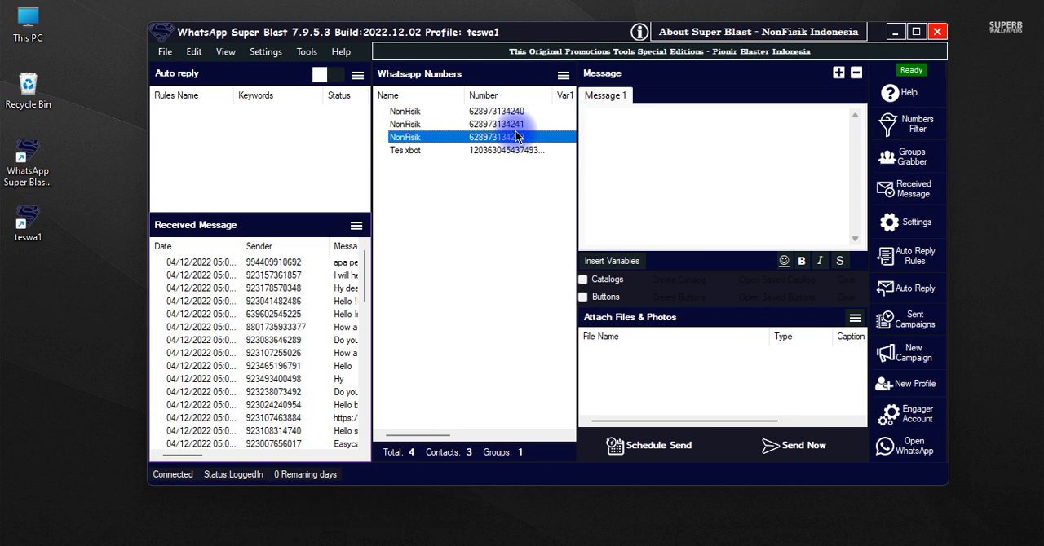
pyautogui.click(516, 110)
pyautogui.click(521, 204)
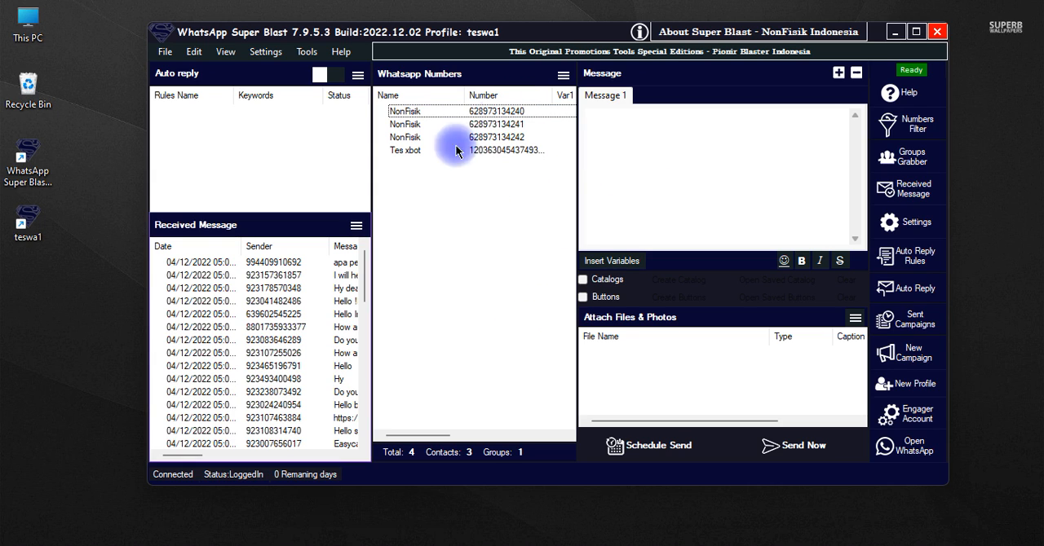
# Try inserting country code 62 for the listed WhatsApp numbers, and cancel the insertion
pyautogui.click(562, 75)
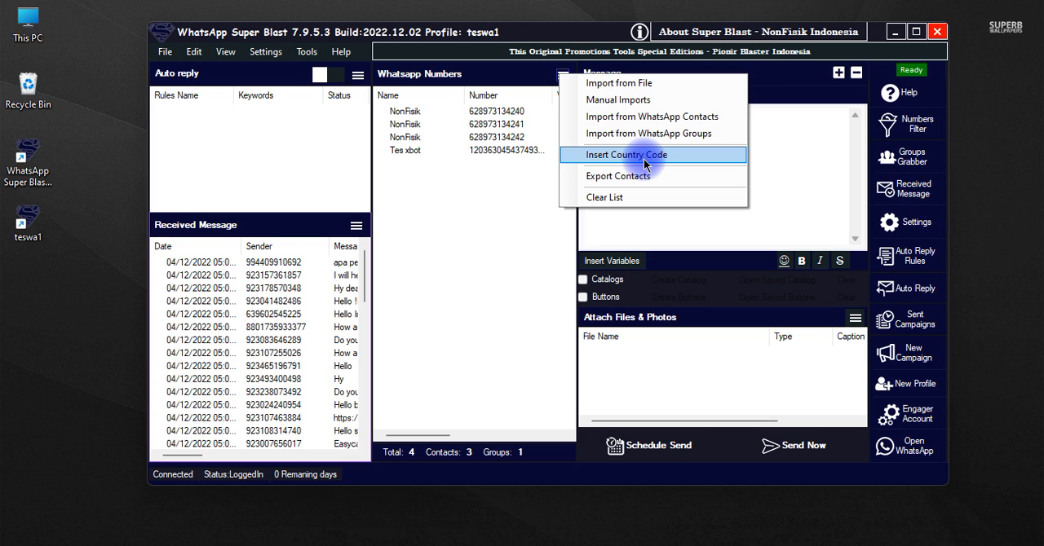
pyautogui.click(475, 139)
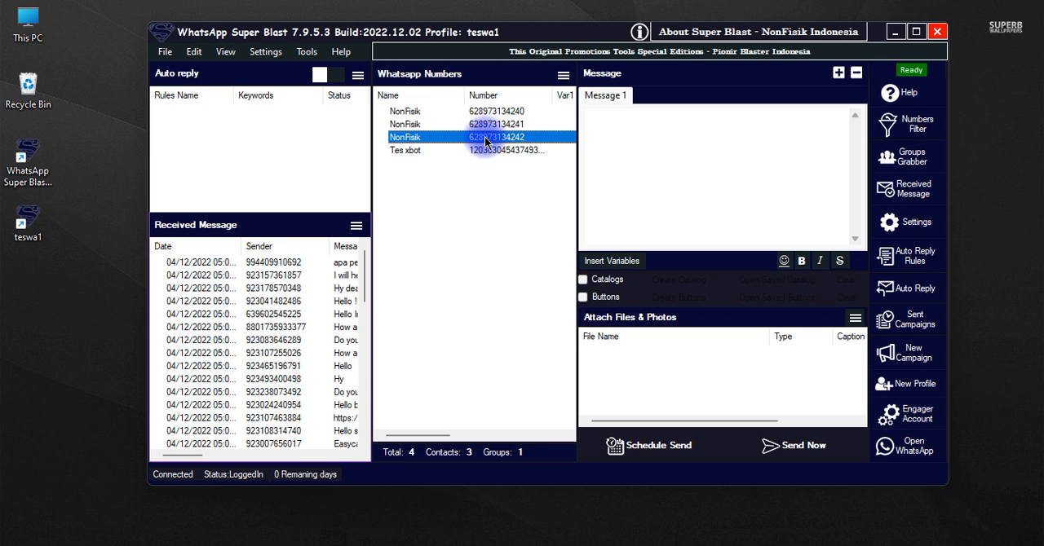
pyautogui.click(563, 79)
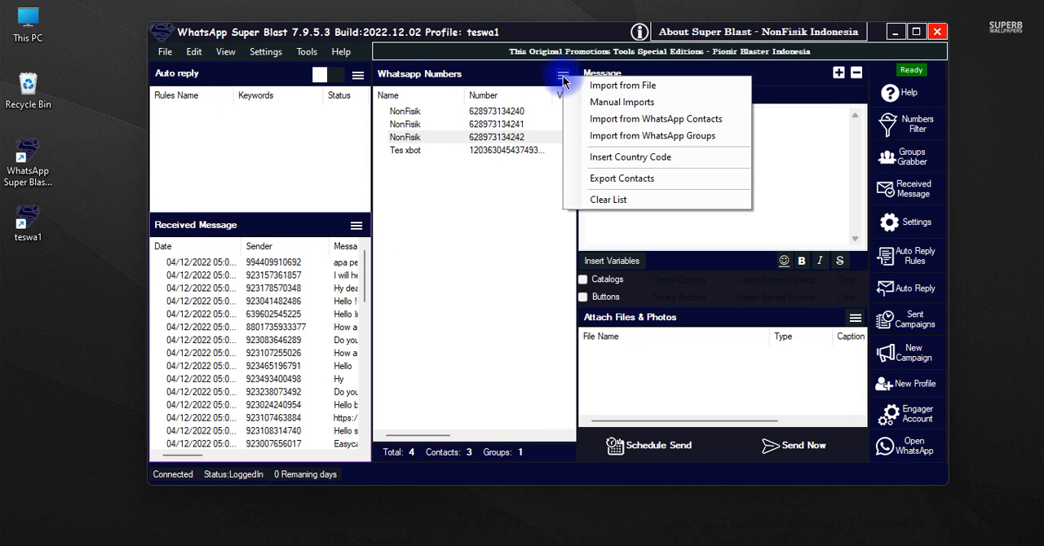
pyautogui.click(641, 164)
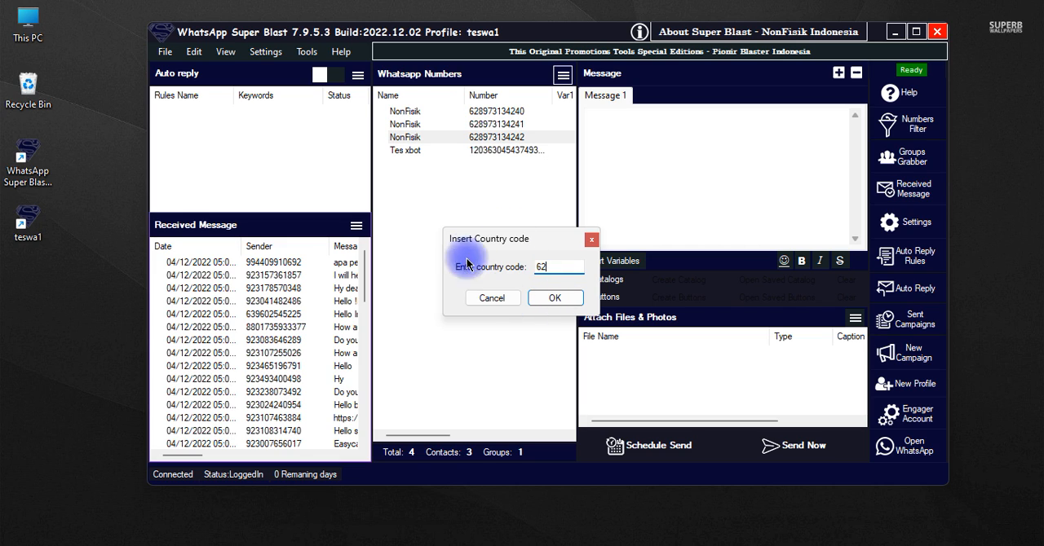
pyautogui.moveTo(574, 266); pyautogui.dragTo(497, 265)
pyautogui.click(493, 297)
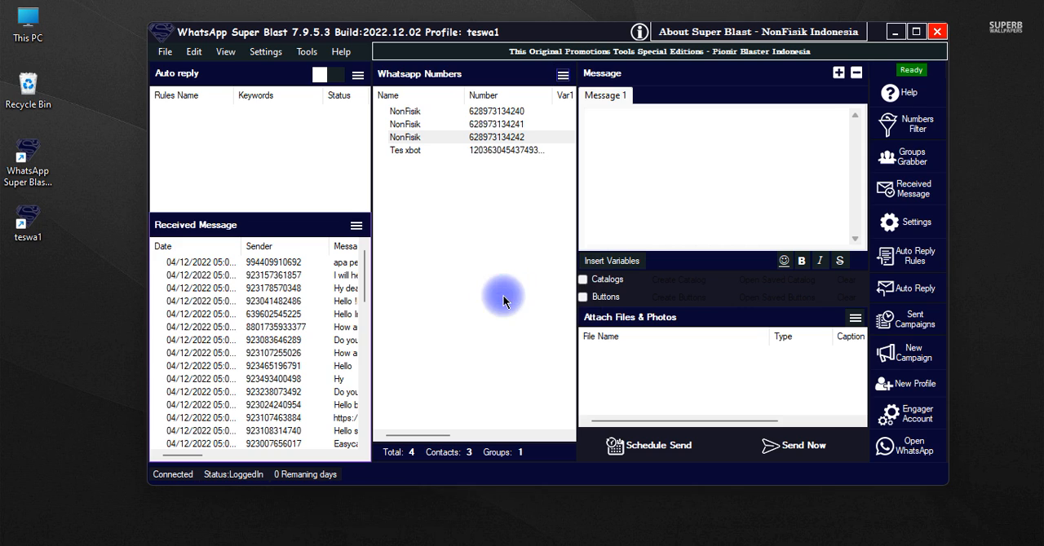
# Export the contacts in the numbers list to a text file named "hasil export kontak" on the Desktop
pyautogui.click(562, 75)
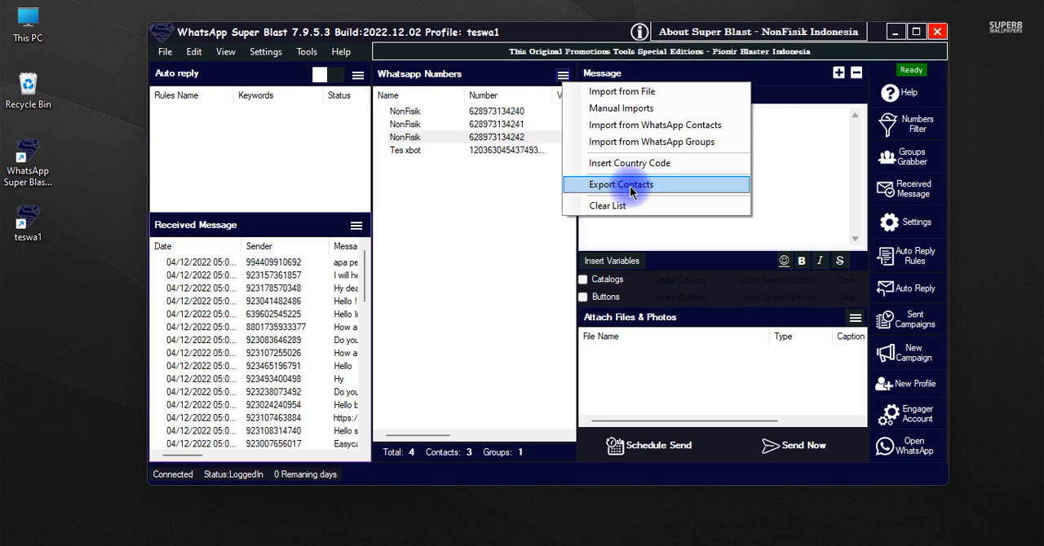
pyautogui.click(506, 199)
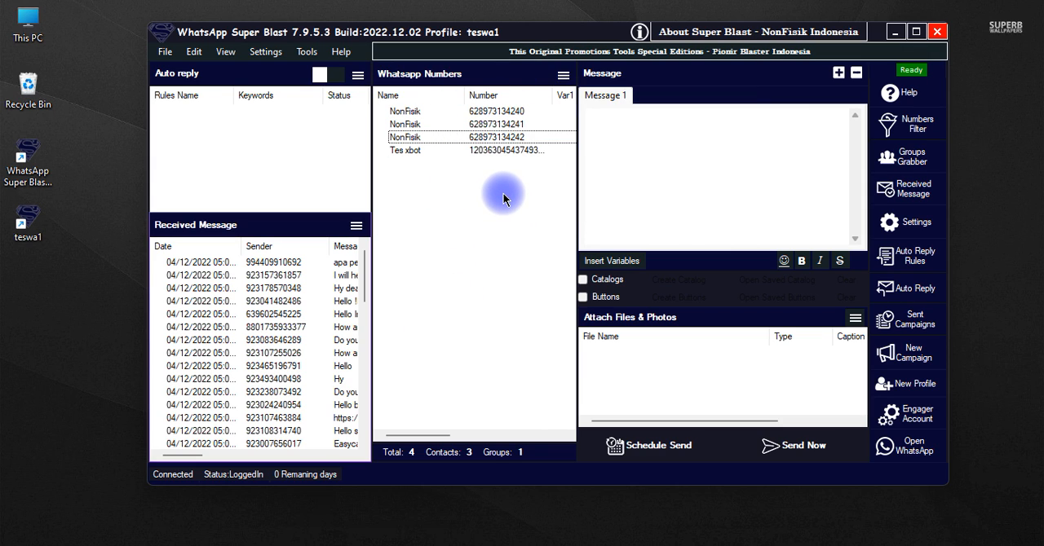
pyautogui.click(564, 76)
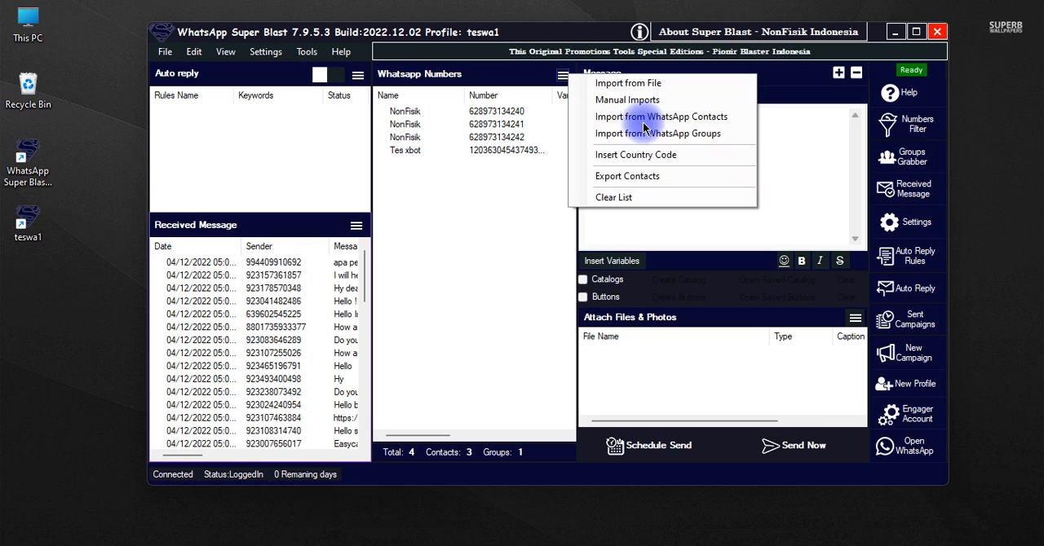
pyautogui.click(622, 179)
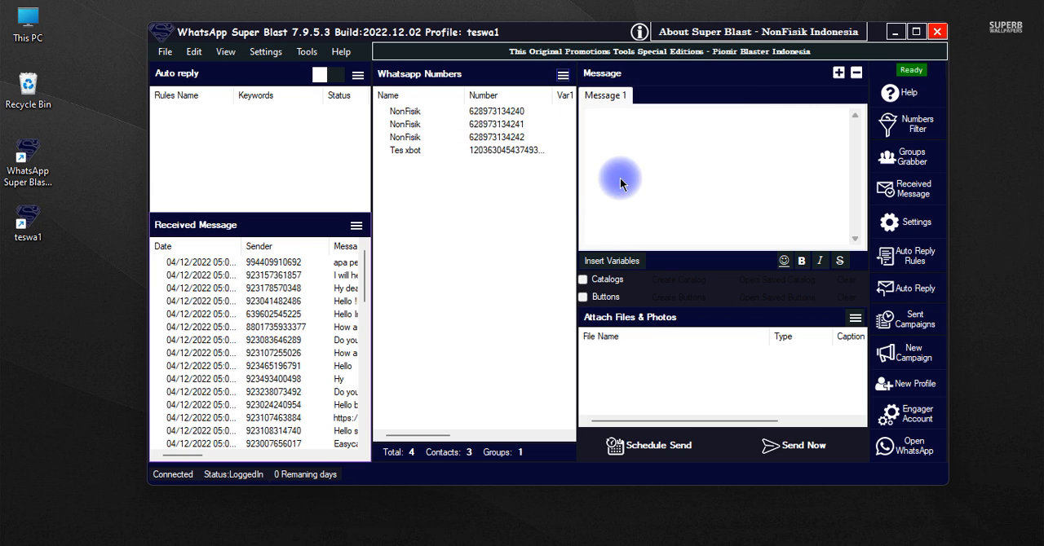
pyautogui.click(321, 308)
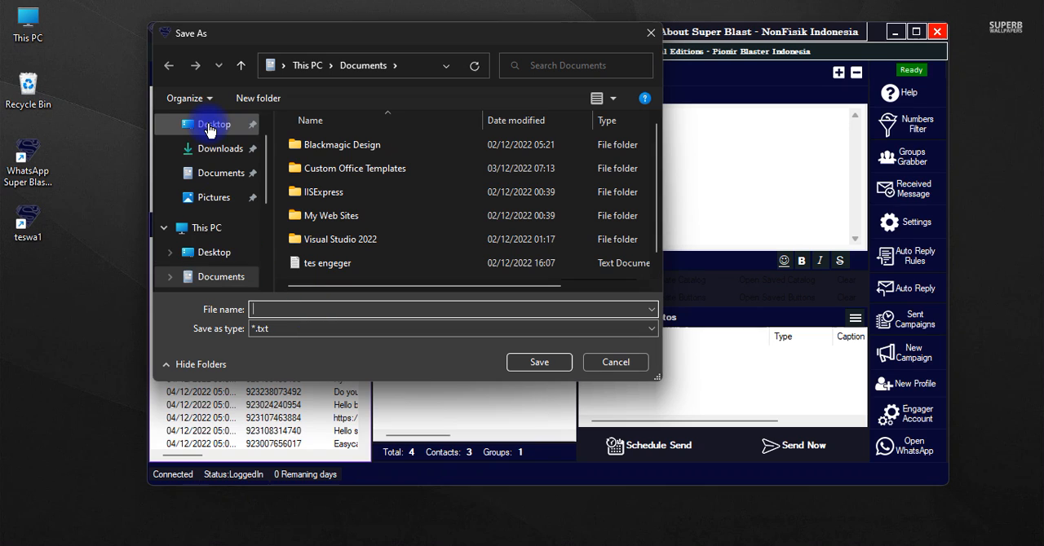
pyautogui.click(211, 125)
pyautogui.click(338, 310)
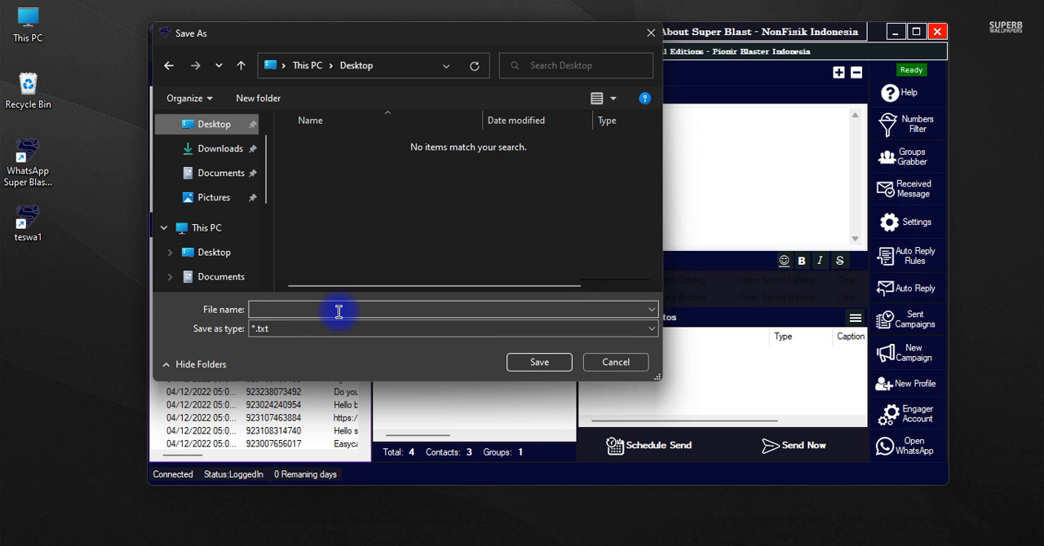
pyautogui.click(343, 311)
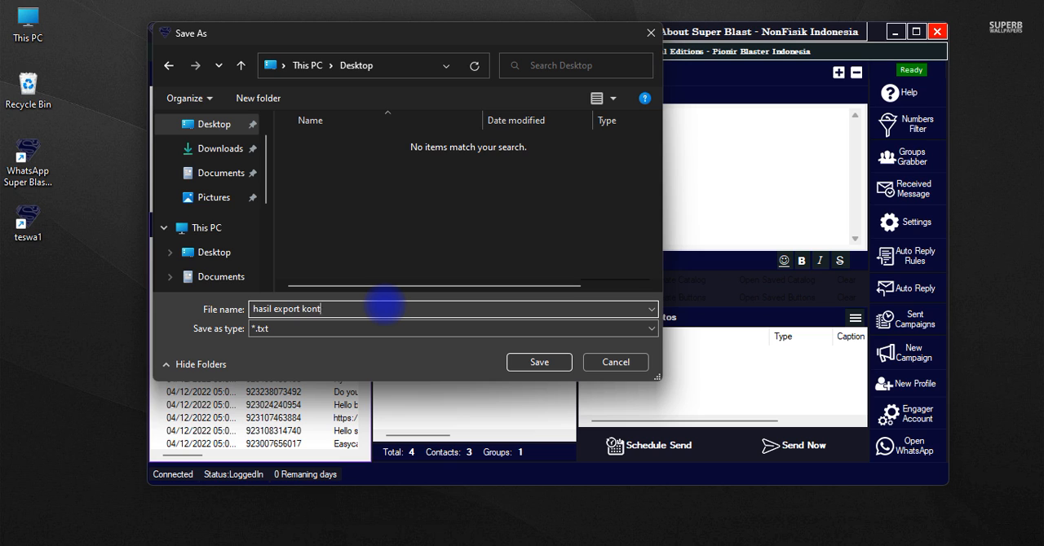
pyautogui.press('Return')
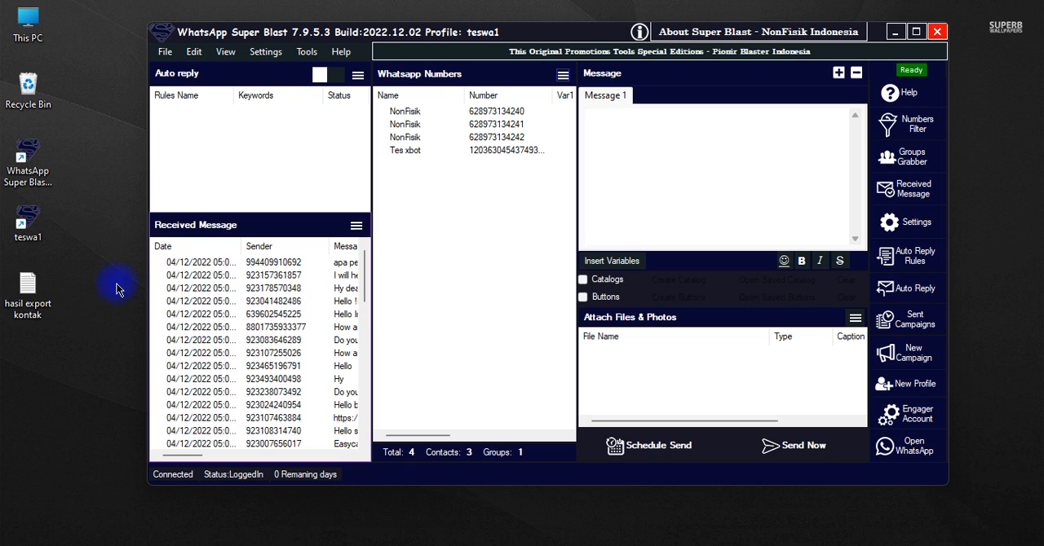
# Open the exported "hasil export kontak" file and examine the spacing that separates the names from the numbers
pyautogui.doubleClick(49, 298)
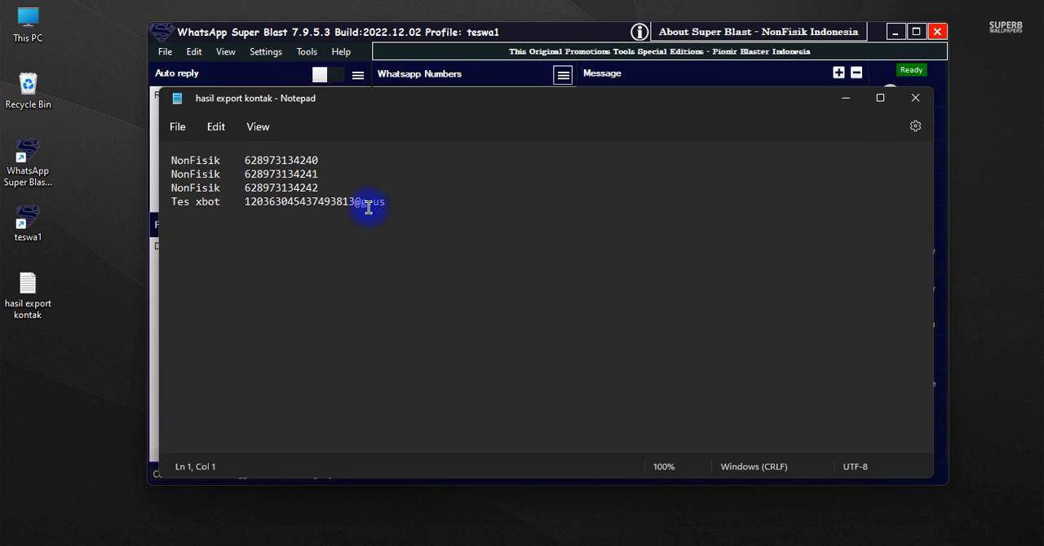
pyautogui.moveTo(212, 181); pyautogui.dragTo(241, 158)
pyautogui.doubleClick(235, 164)
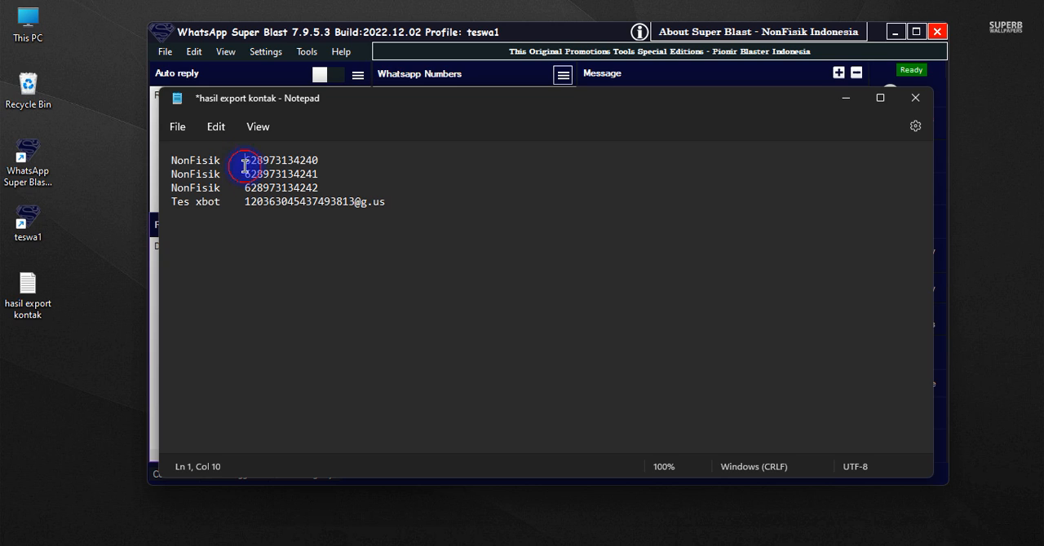
# Close the exported "hasil export kontak" file without saving the edits
pyautogui.press('BackSpace')
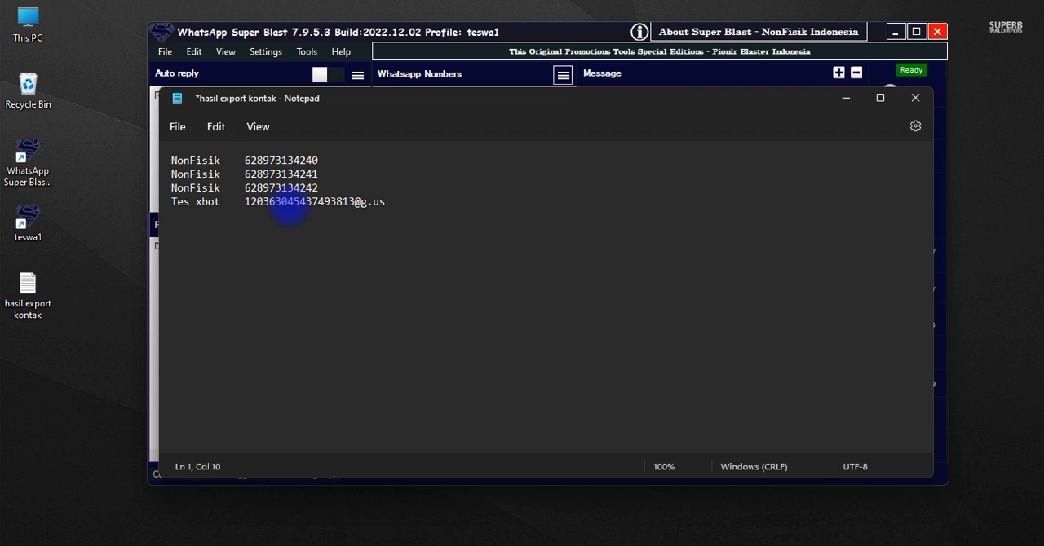
pyautogui.click(915, 98)
pyautogui.click(534, 332)
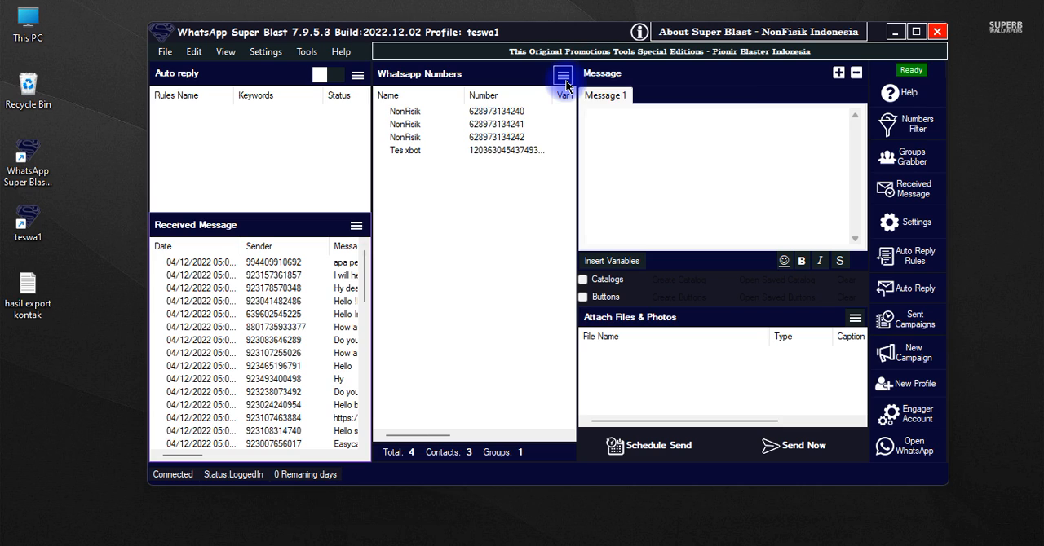
pyautogui.click(566, 82)
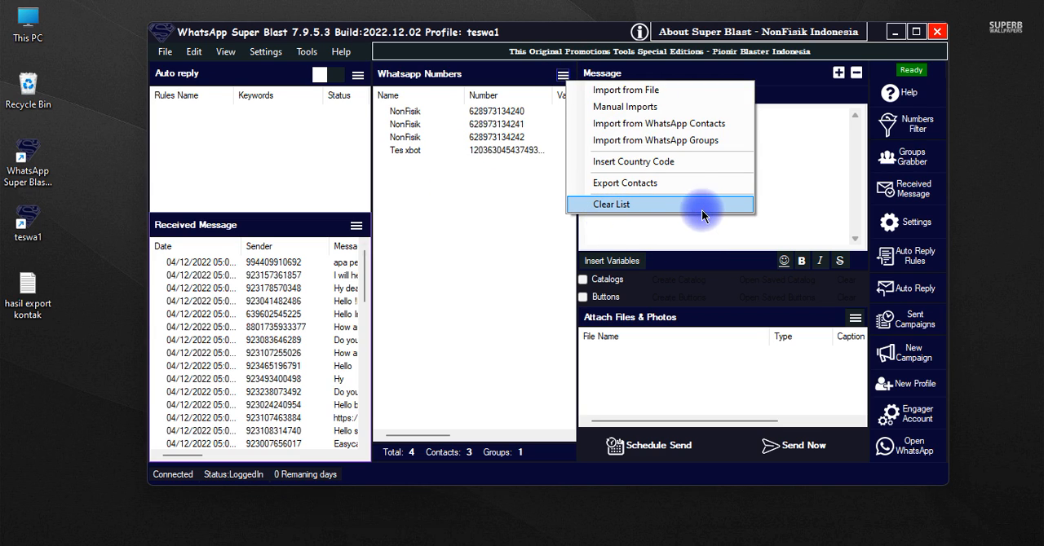
pyautogui.click(466, 261)
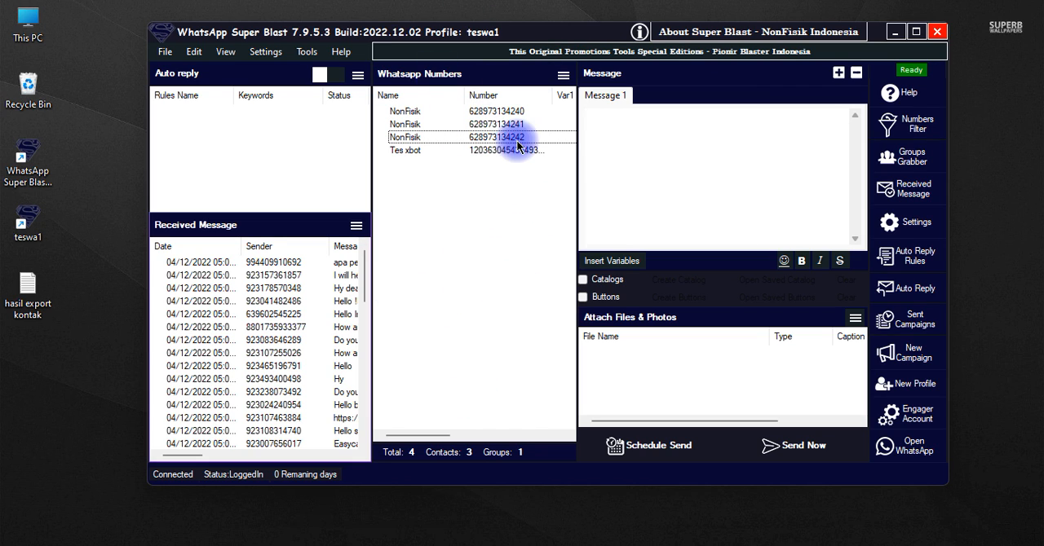
pyautogui.click(418, 139)
pyautogui.rightClick(418, 139)
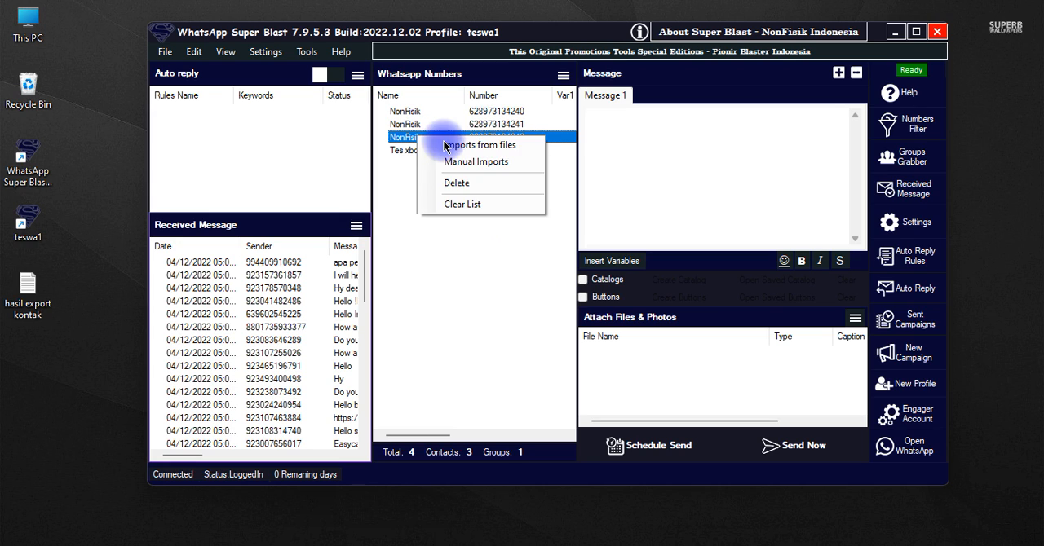
pyautogui.click(485, 291)
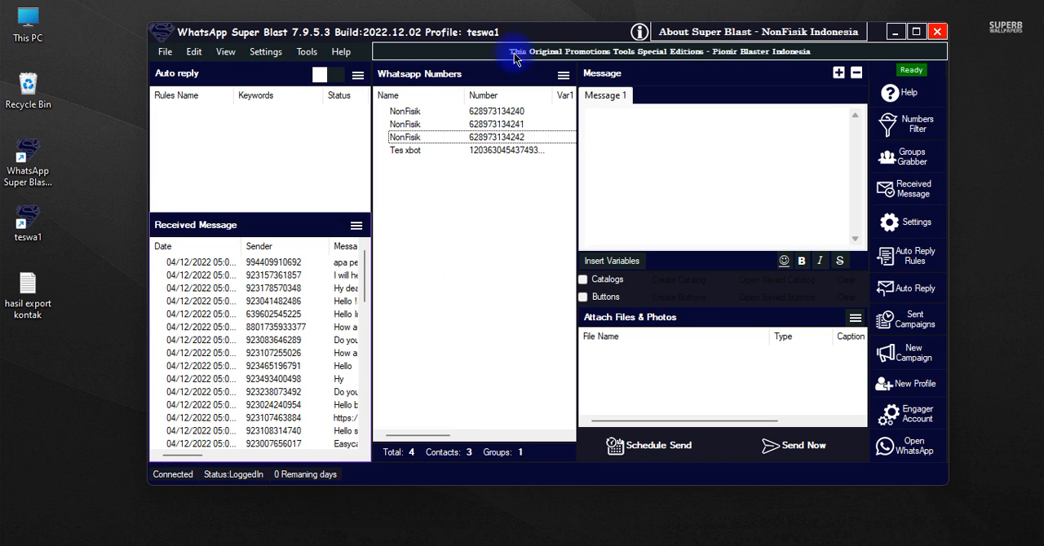
pyautogui.click(562, 75)
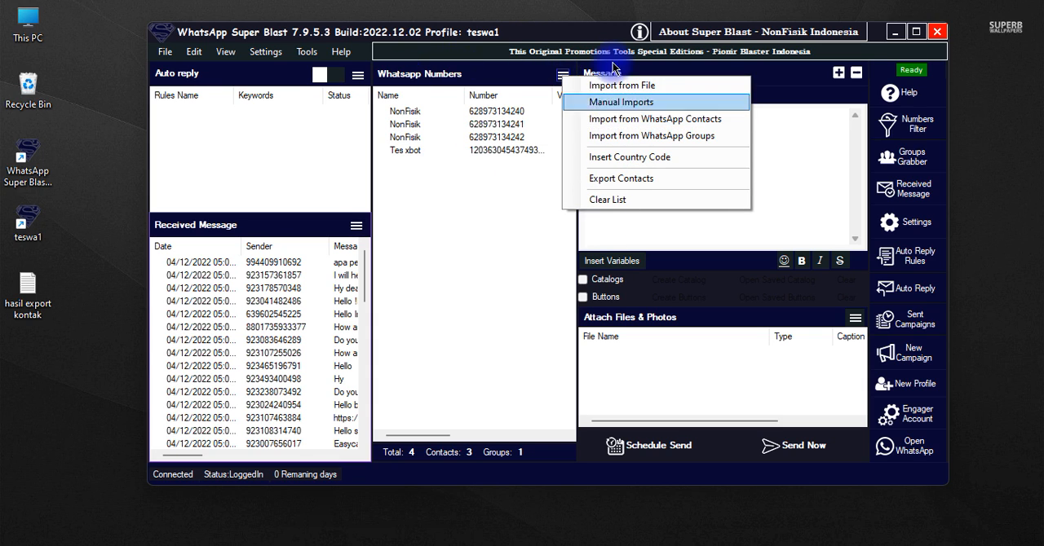
pyautogui.click(492, 299)
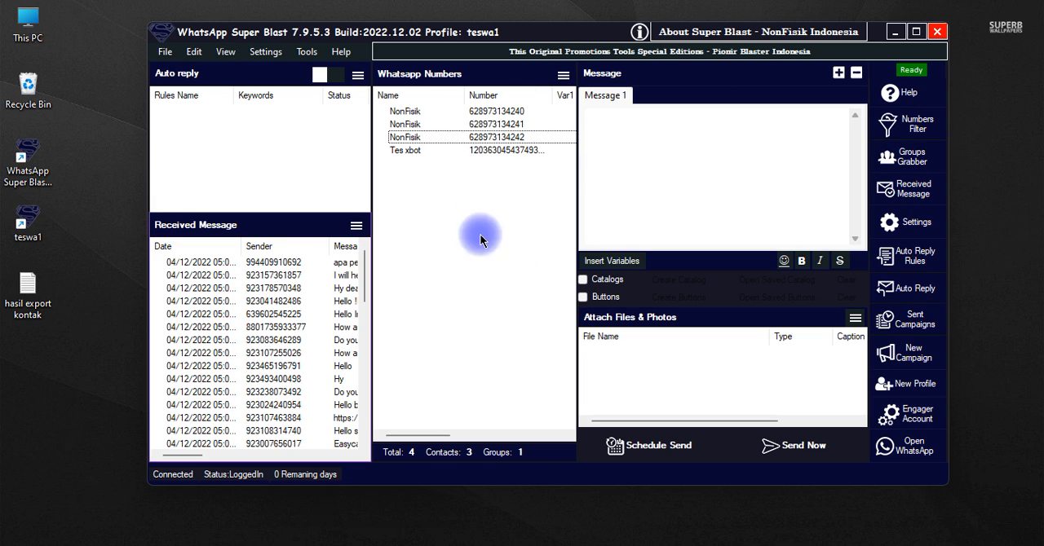
# Write the message "Tes Super Blast by NonFisik Indonesia" and send it immediately to the listed numbers in Blind Mode
pyautogui.click(698, 176)
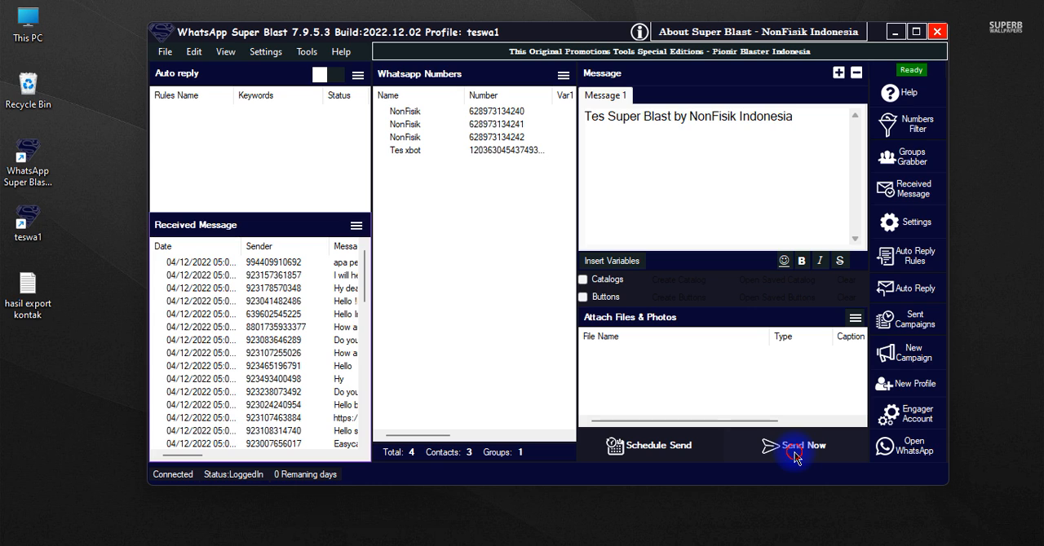
pyautogui.click(856, 440)
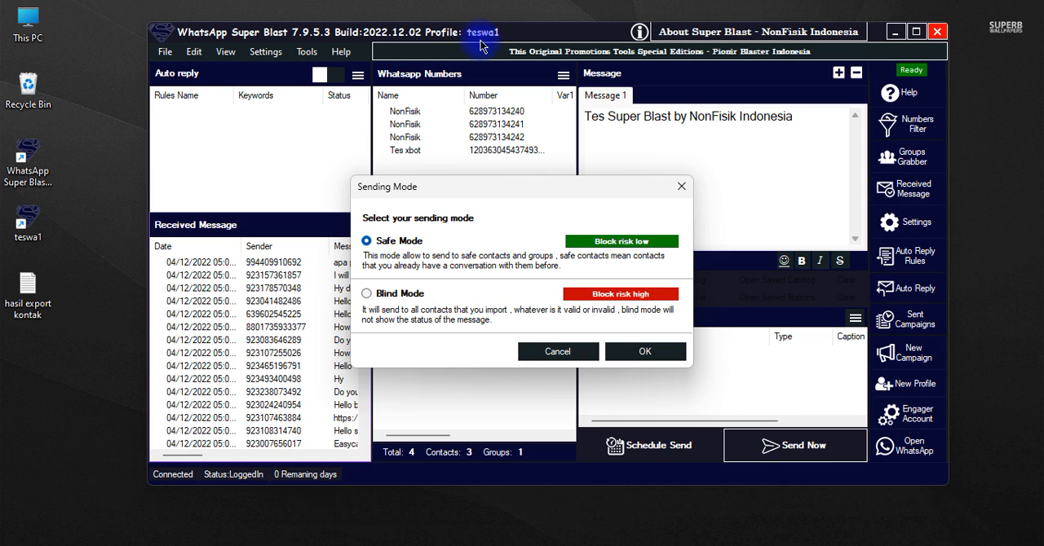
pyautogui.click(366, 293)
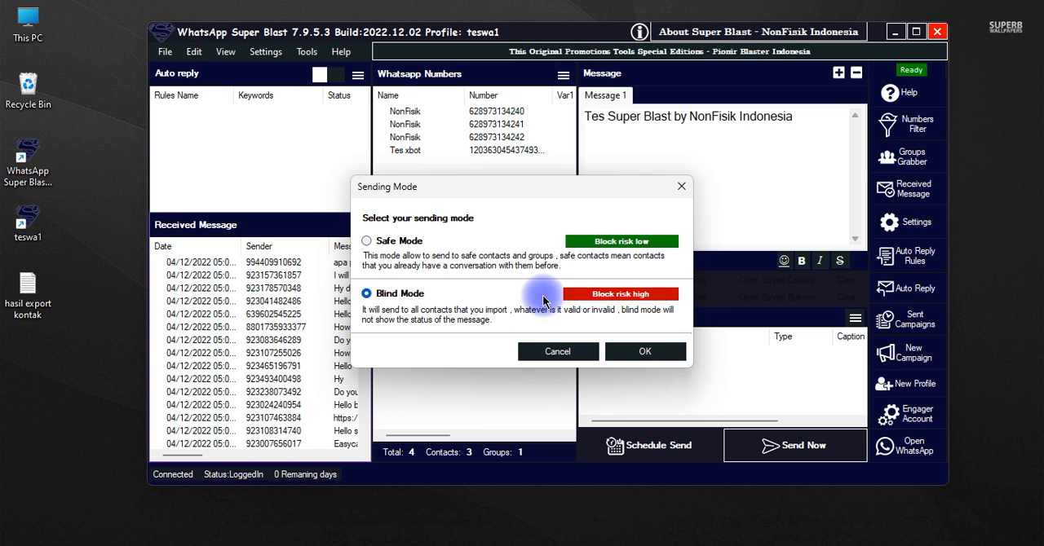
pyautogui.click(641, 351)
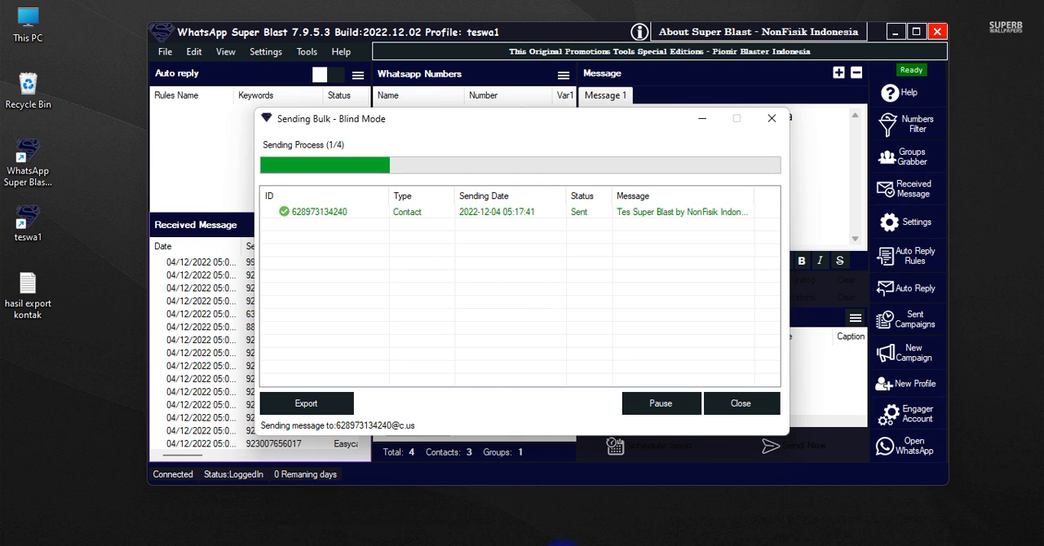
# Check each contact's delivery status in the bulk sending report and look at the desktop WhatsApp window, closing the report when done
pyautogui.click(505, 541)
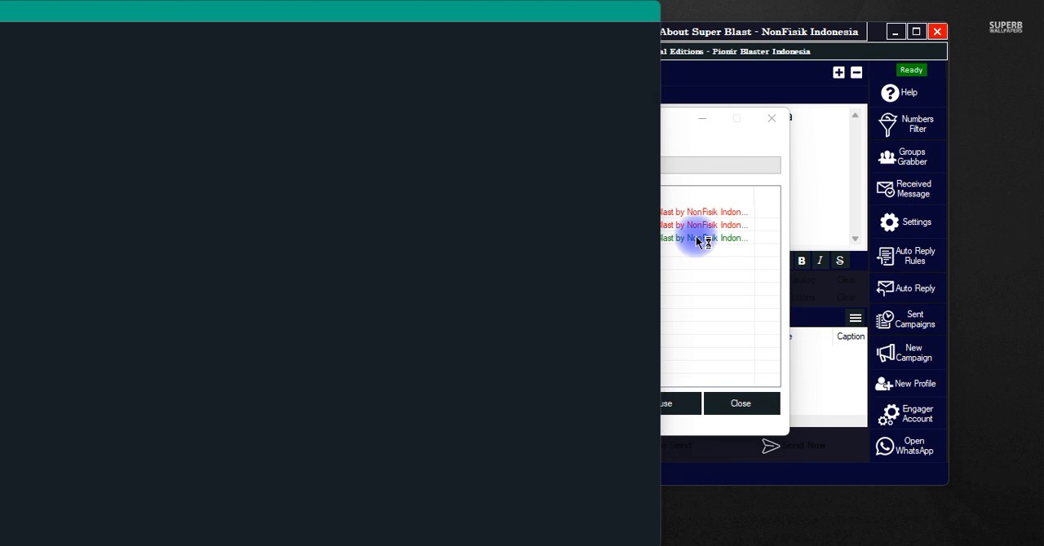
pyautogui.click(698, 239)
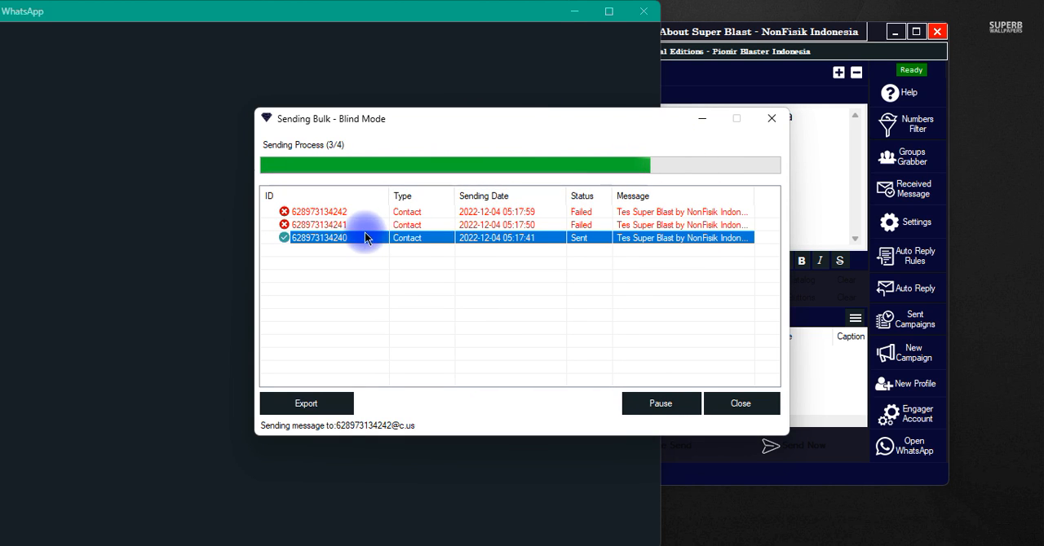
pyautogui.click(338, 214)
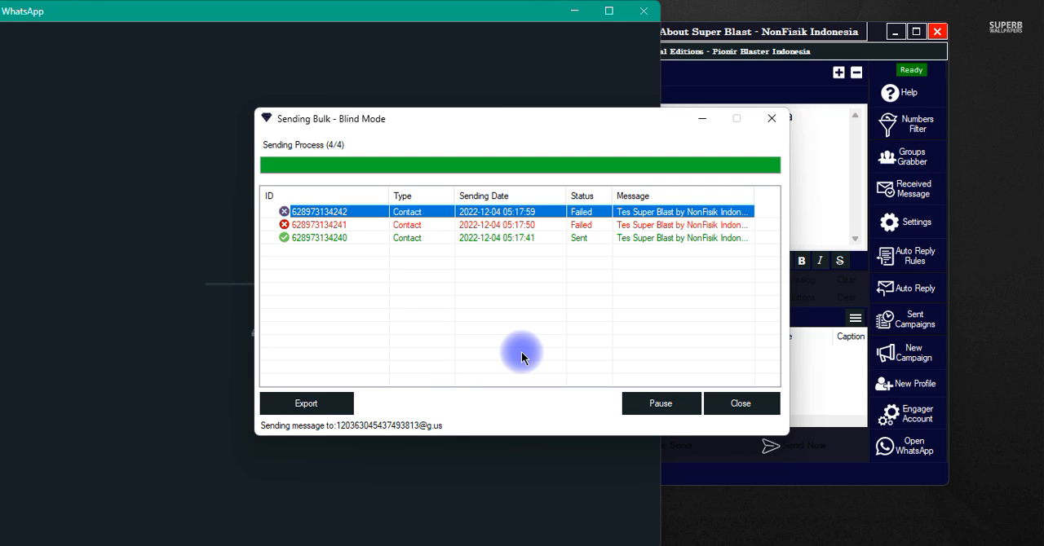
pyautogui.click(561, 335)
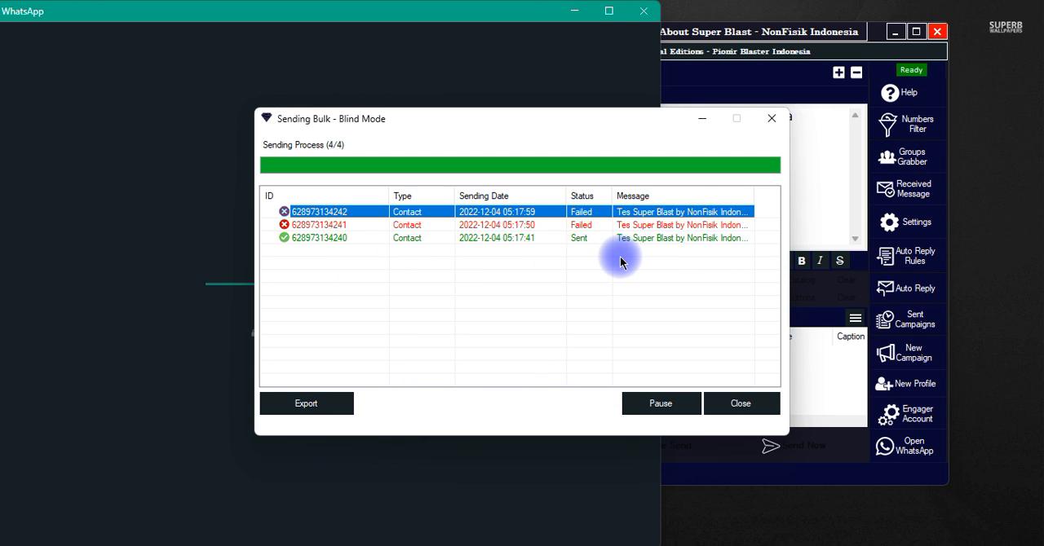
pyautogui.click(481, 238)
pyautogui.click(81, 333)
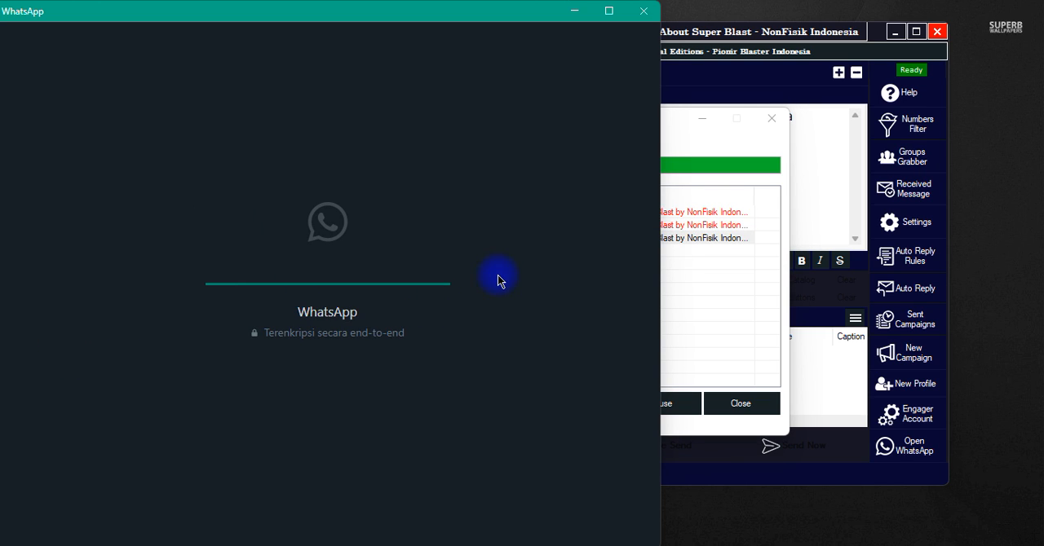
pyautogui.click(713, 282)
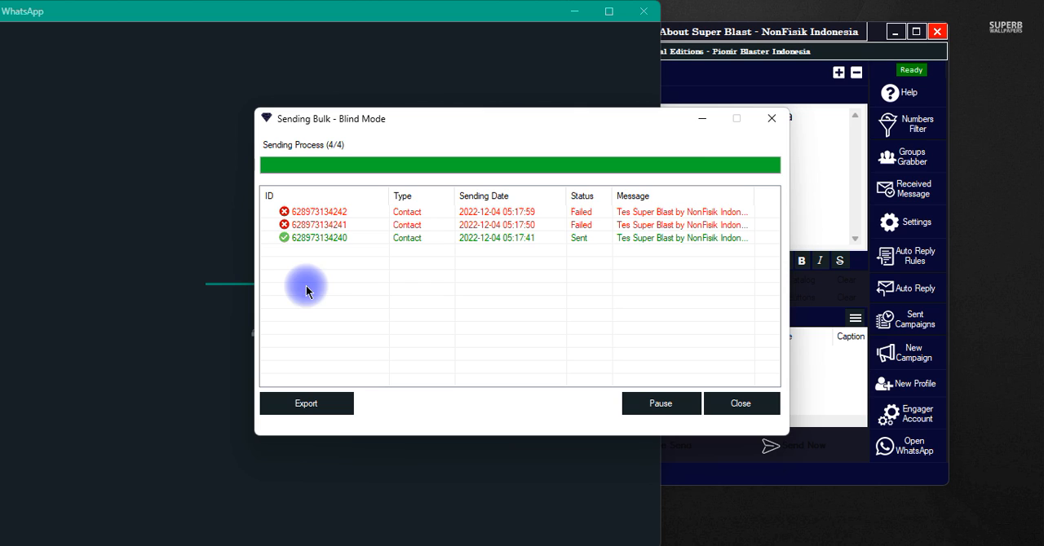
pyautogui.click(342, 242)
pyautogui.click(205, 328)
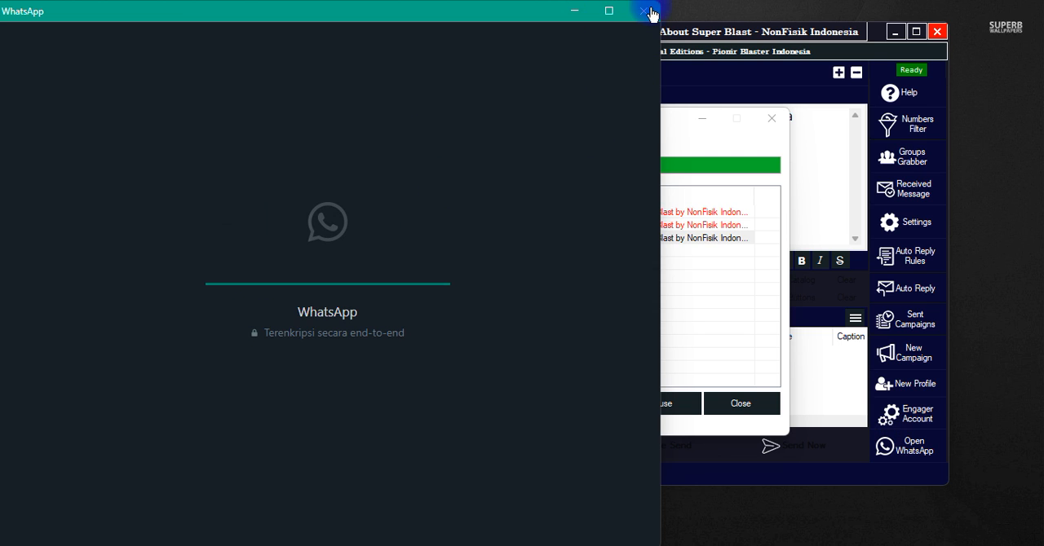
pyautogui.click(573, 11)
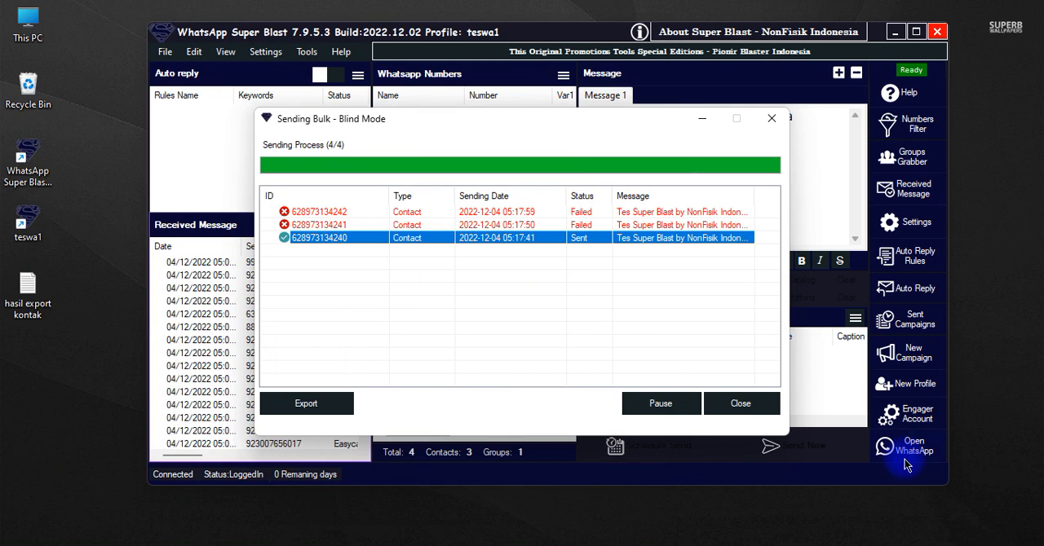
pyautogui.click(741, 403)
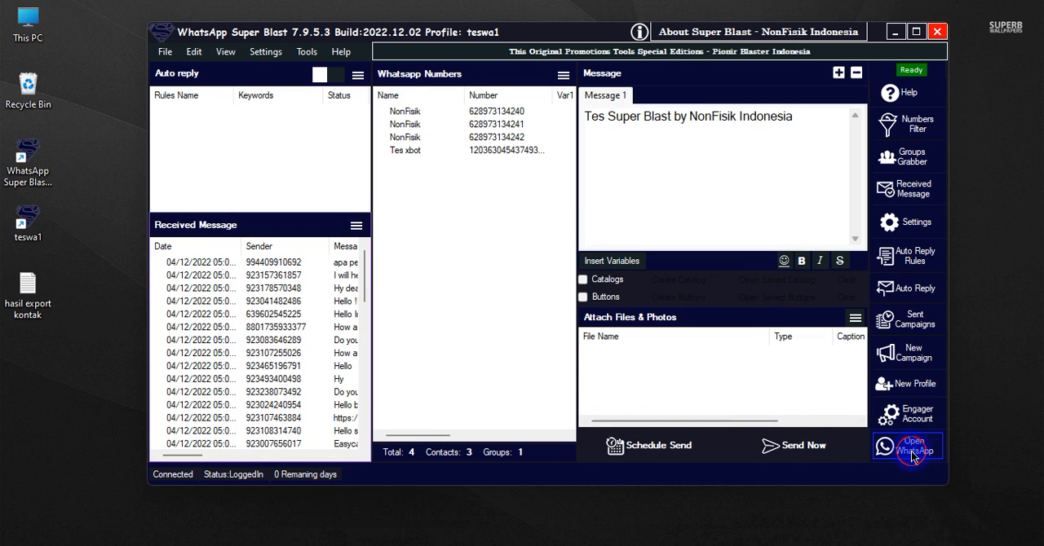
# Open the profile's WhatsApp window and check the Tes xbot group chat for the sent message
pyautogui.click(913, 455)
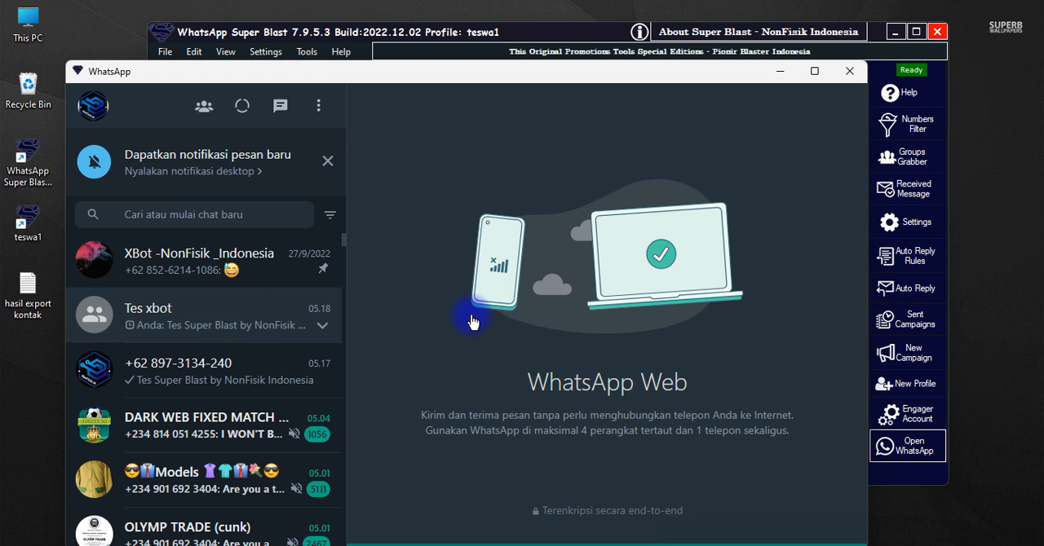
pyautogui.doubleClick(155, 316)
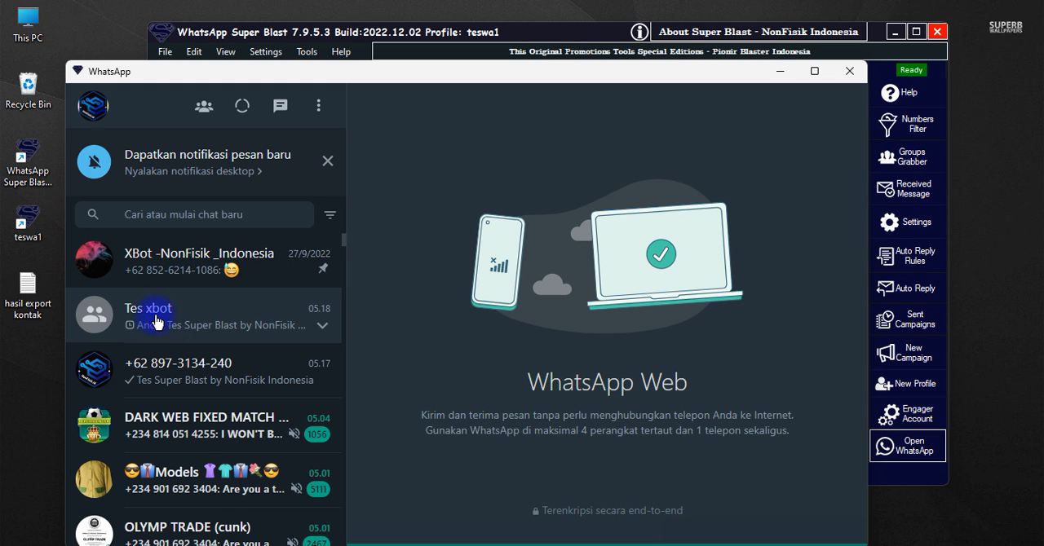
pyautogui.moveTo(409, 76); pyautogui.dragTo(870, 37)
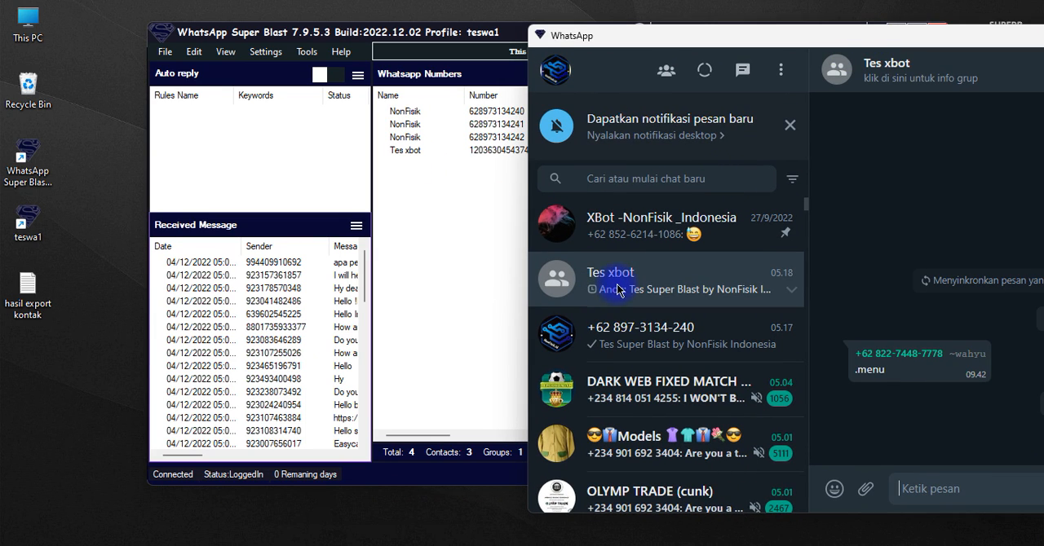
pyautogui.moveTo(871, 41); pyautogui.dragTo(659, 38)
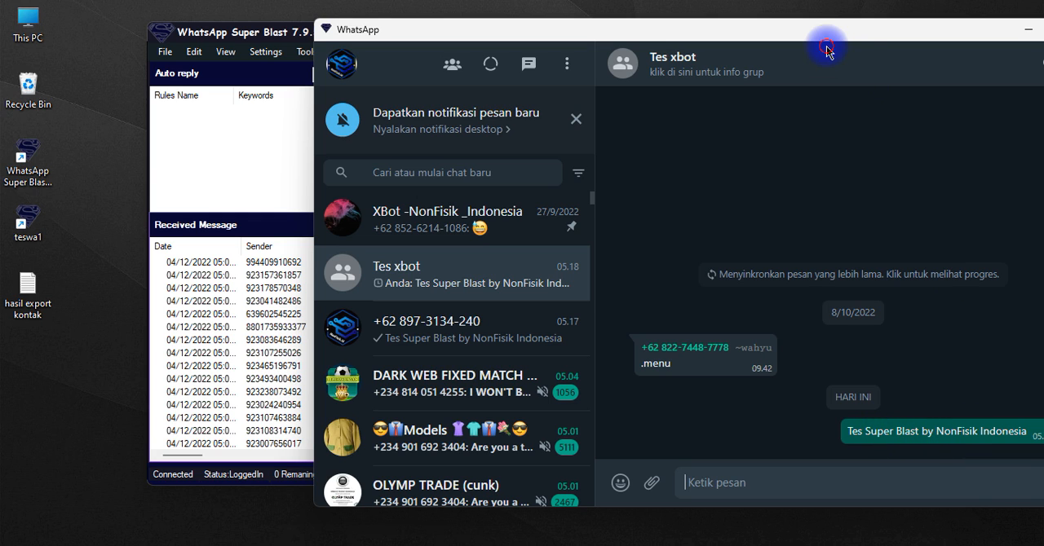
pyautogui.moveTo(800, 37); pyautogui.dragTo(662, 204)
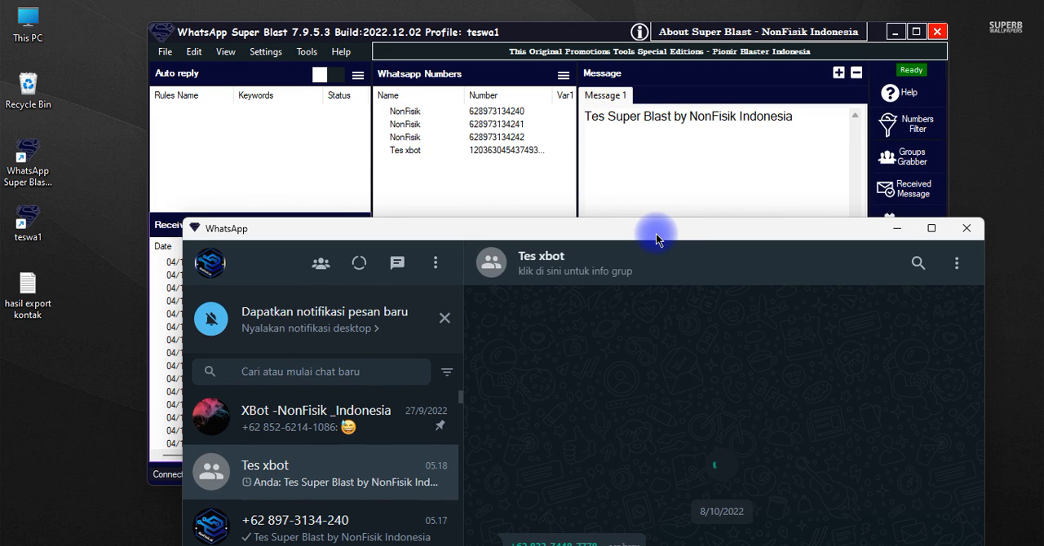
pyautogui.moveTo(657, 237); pyautogui.dragTo(656, 155)
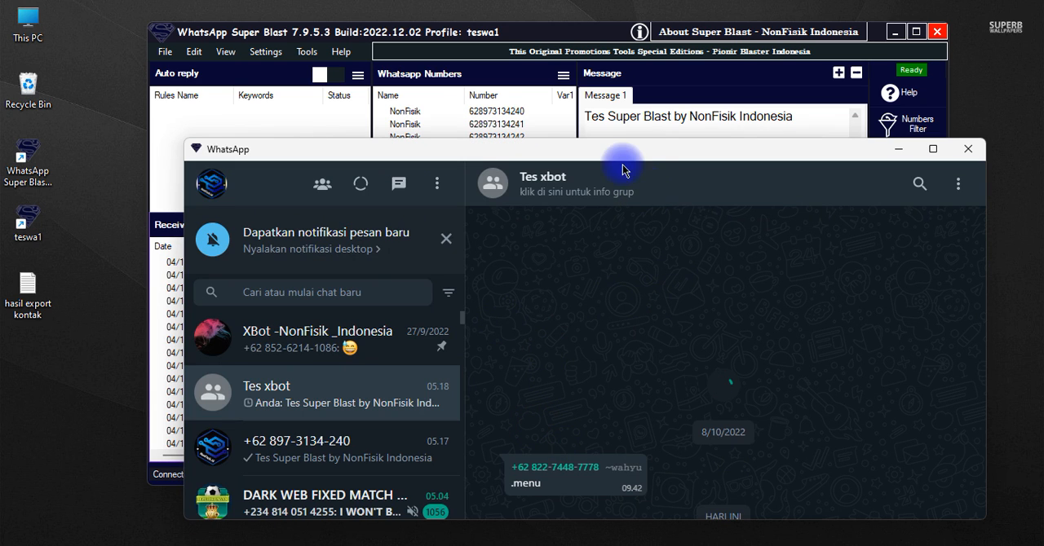
pyautogui.moveTo(615, 151); pyautogui.dragTo(741, 51)
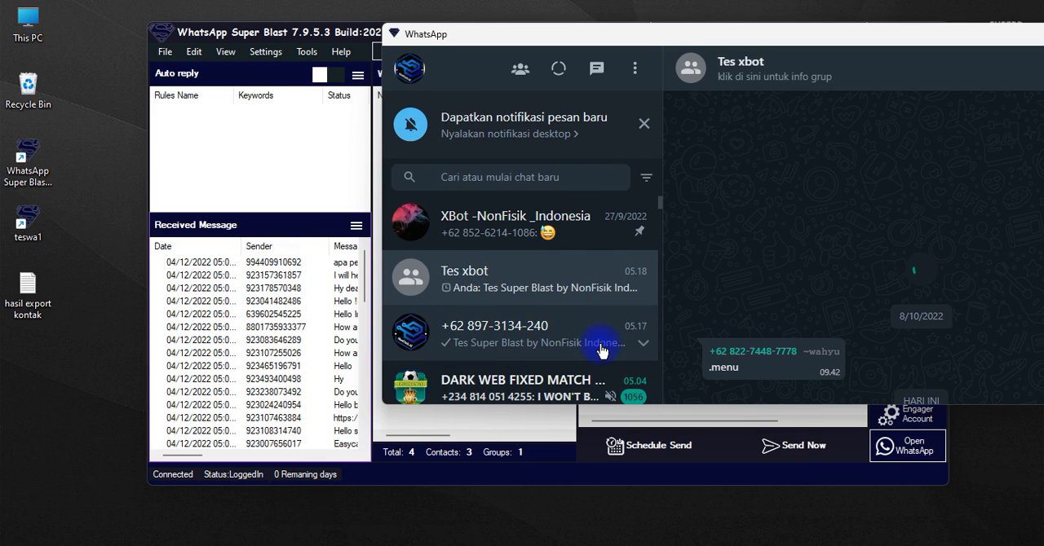
# Check the sent message in the individual contact's chat, compare it with the first NonFisik entry in the numbers list, and close WhatsApp
pyautogui.click(492, 338)
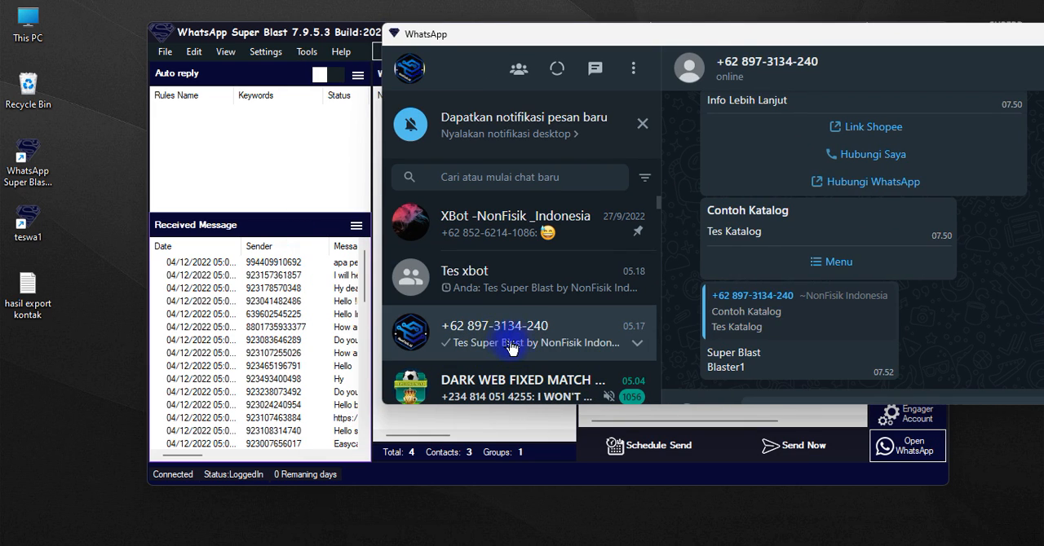
pyautogui.click(372, 167)
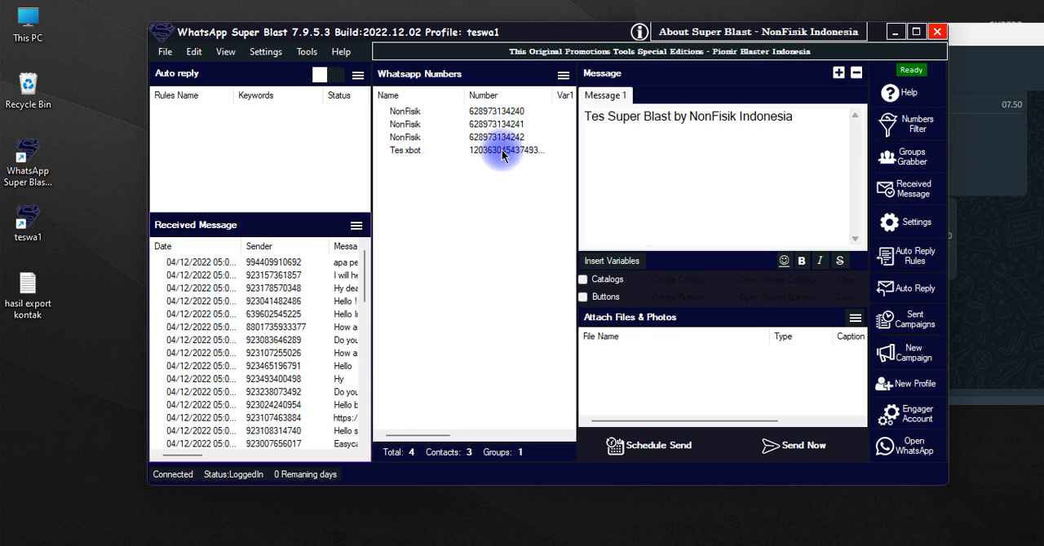
pyautogui.click(459, 124)
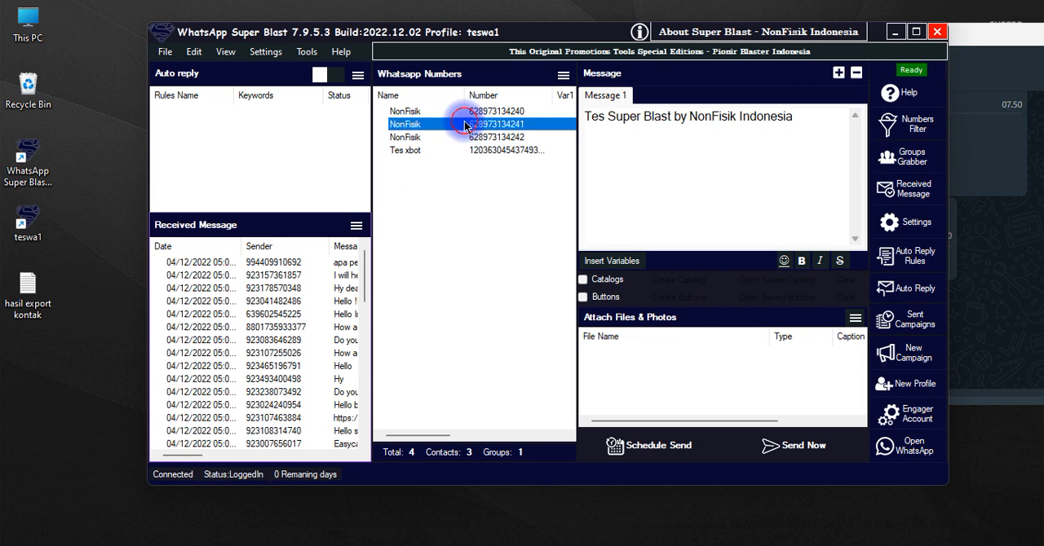
pyautogui.click(512, 112)
pyautogui.click(1003, 304)
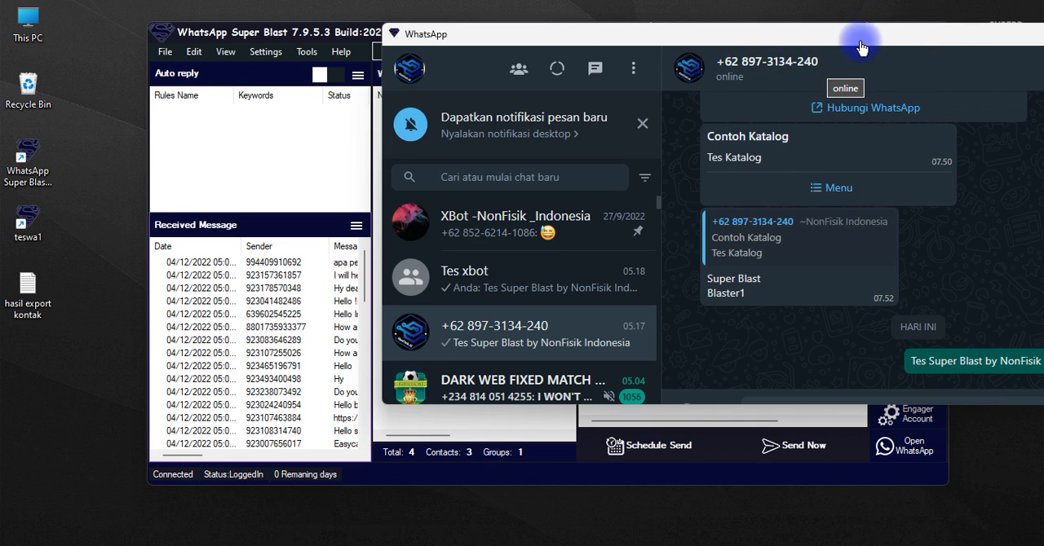
pyautogui.moveTo(860, 41); pyautogui.dragTo(704, 51)
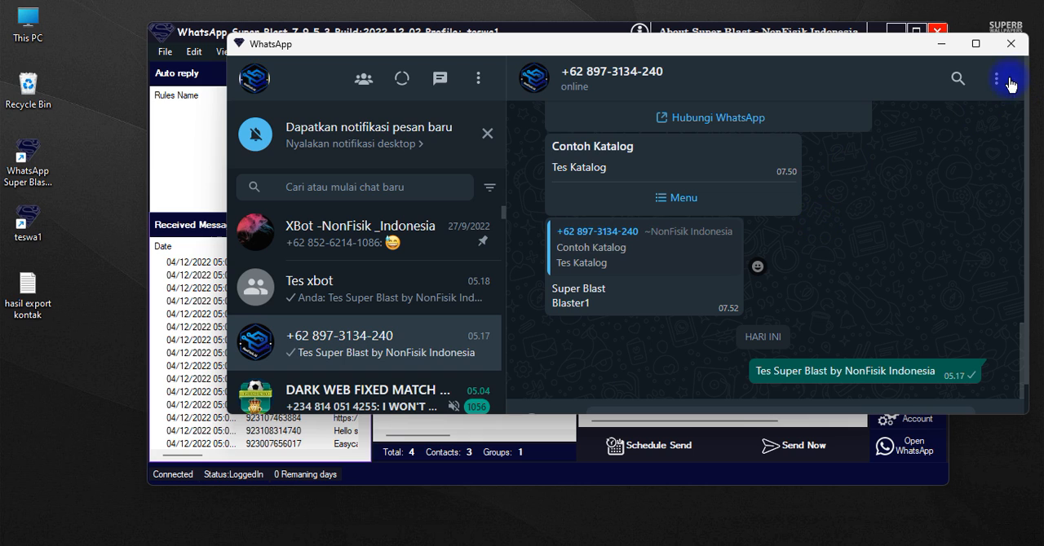
pyautogui.click(1011, 43)
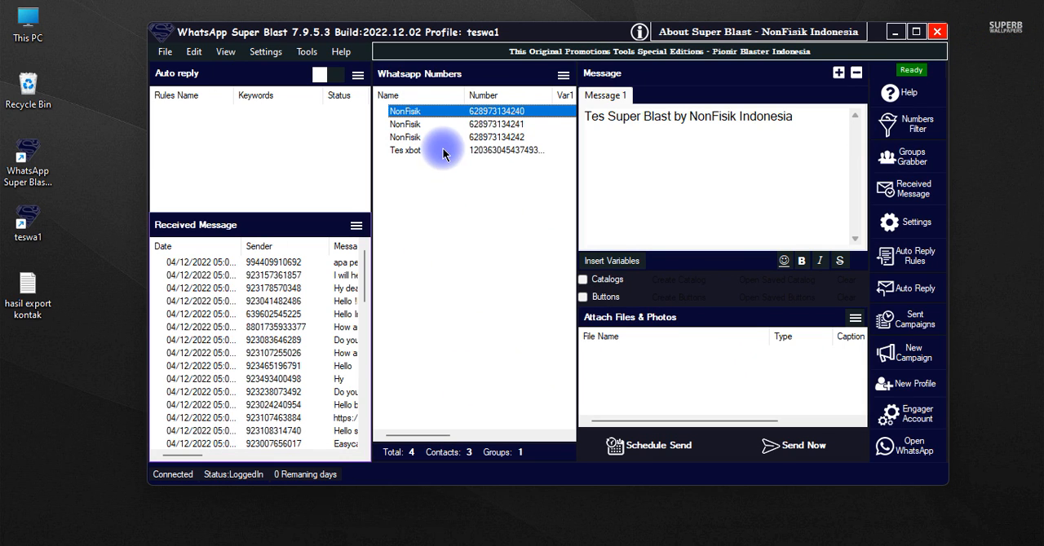
pyautogui.click(562, 75)
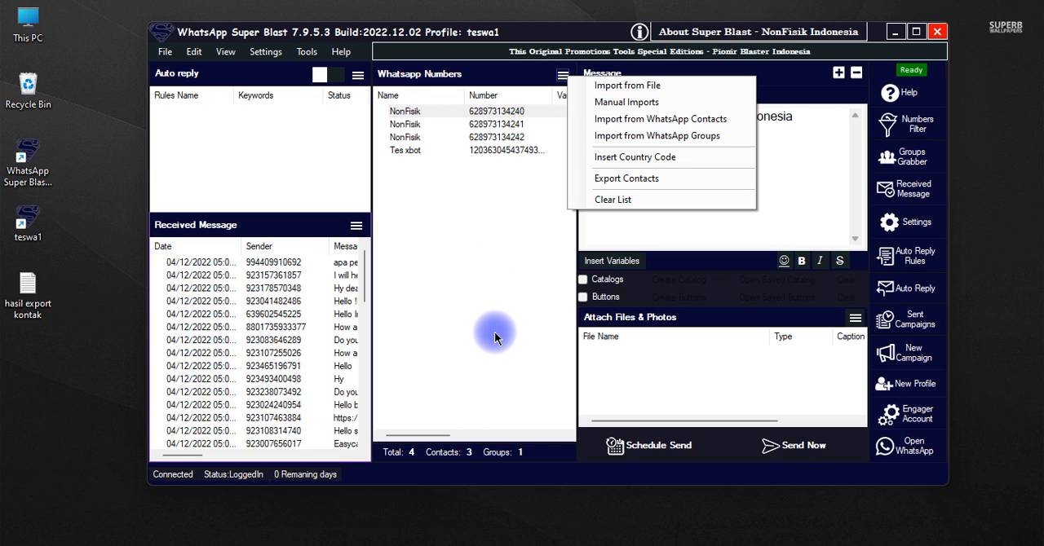
pyautogui.click(489, 212)
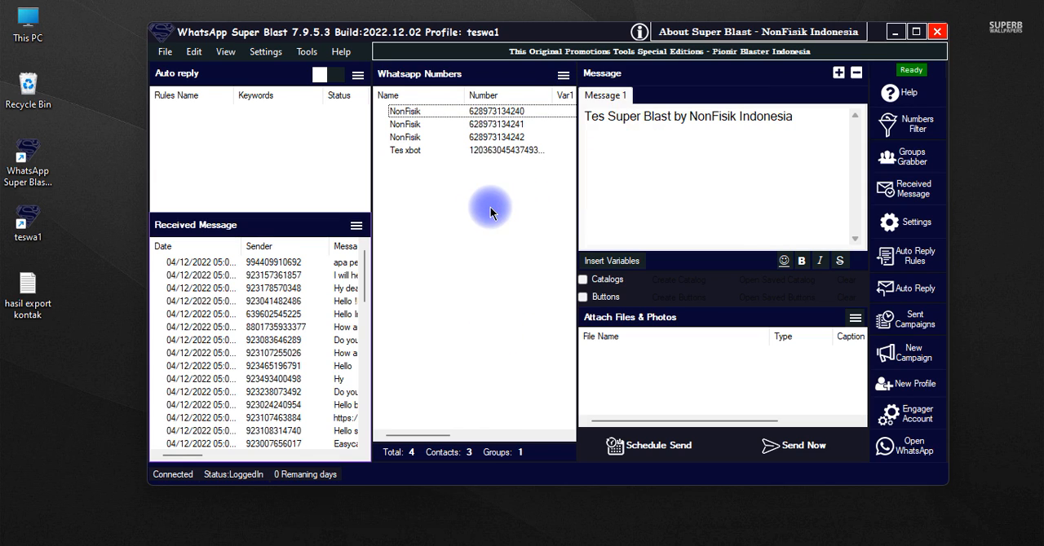